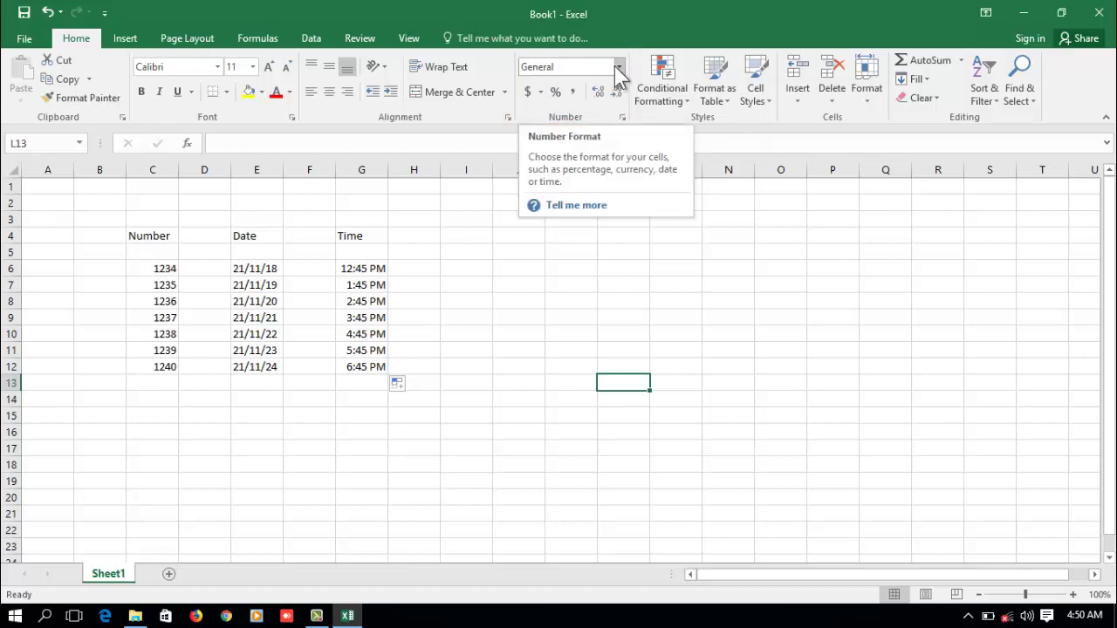
pyautogui.click(540, 93)
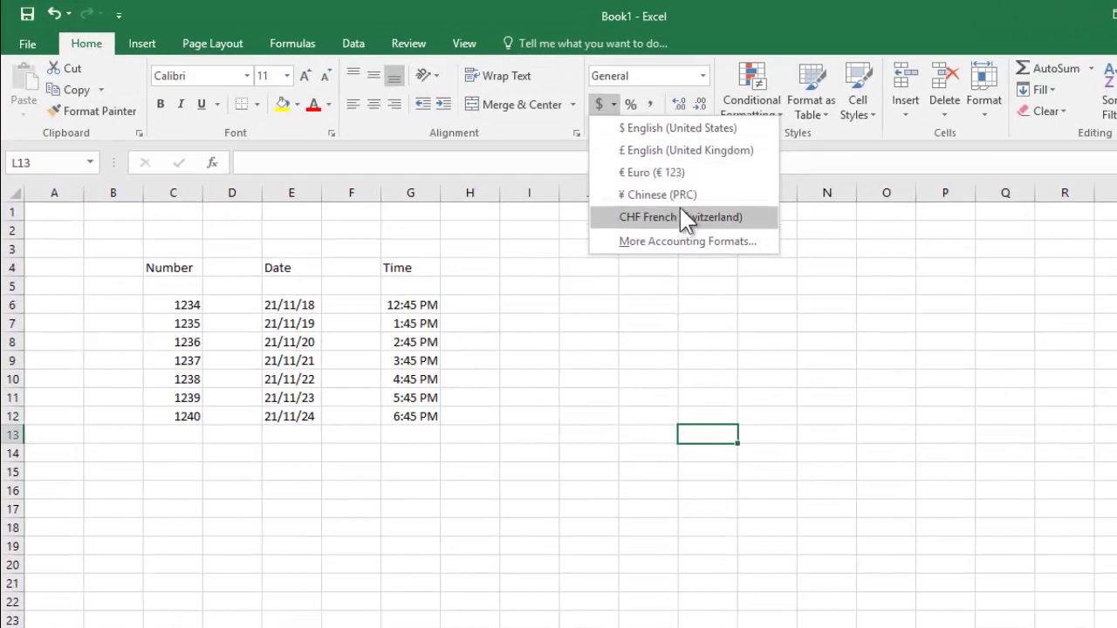
pyautogui.click(685, 294)
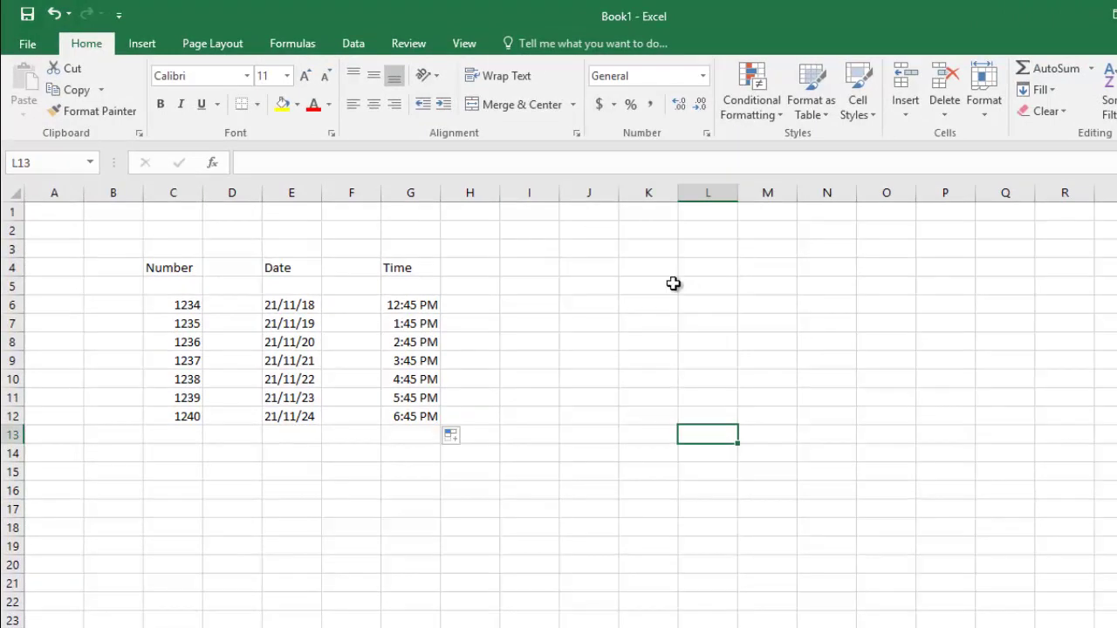
# Center column C and apply ¥ Chinese (PRC) accounting format to it.
pyautogui.click(170, 197)
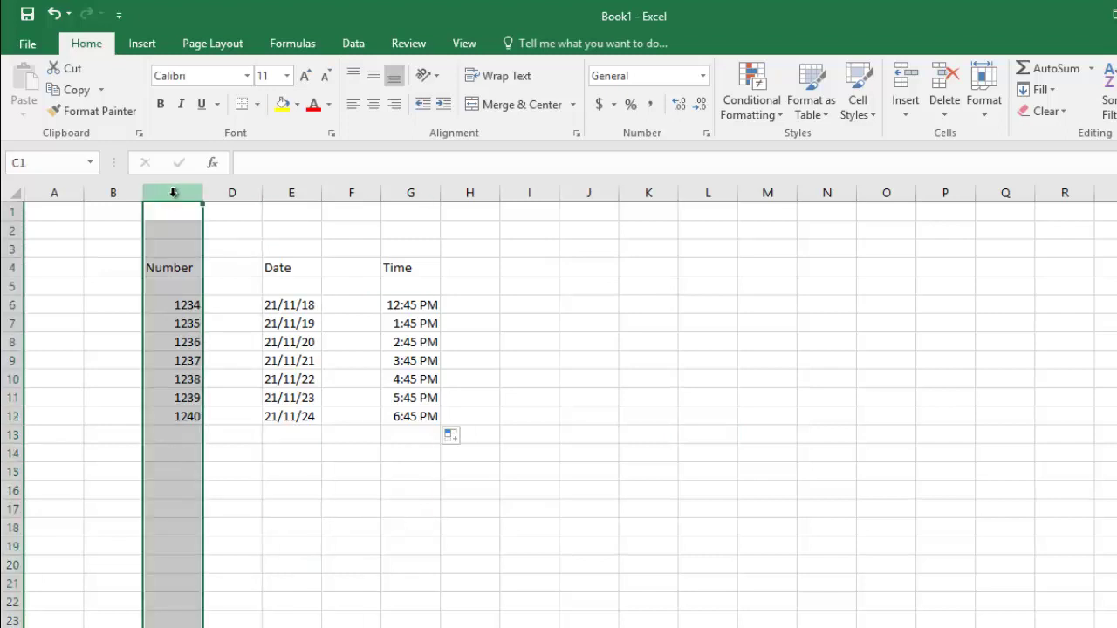
pyautogui.click(375, 104)
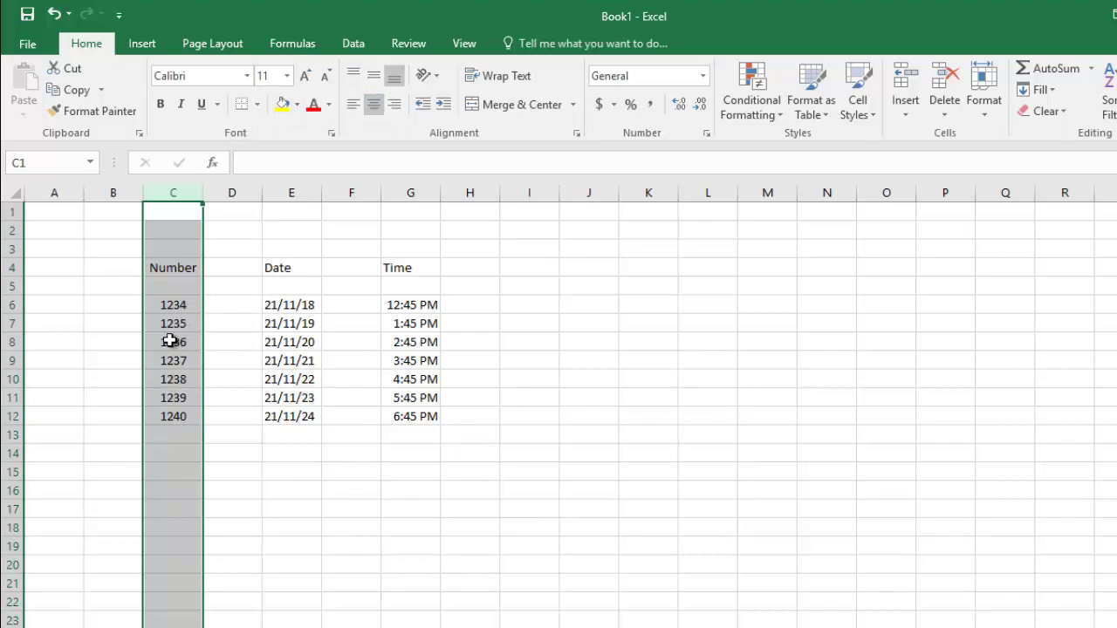
pyautogui.click(615, 104)
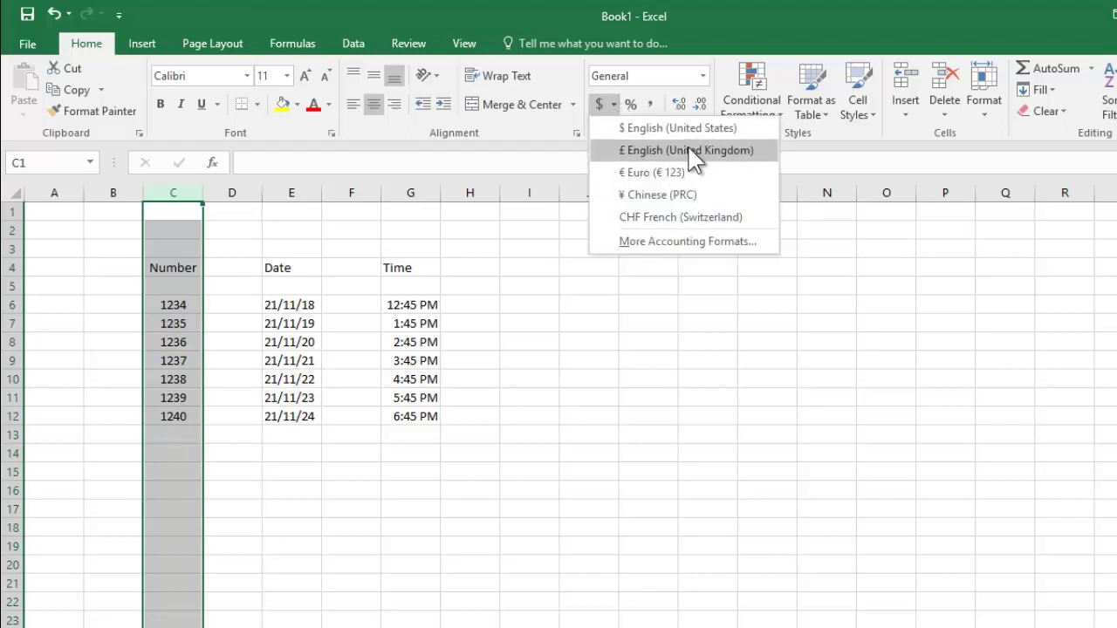
pyautogui.click(689, 193)
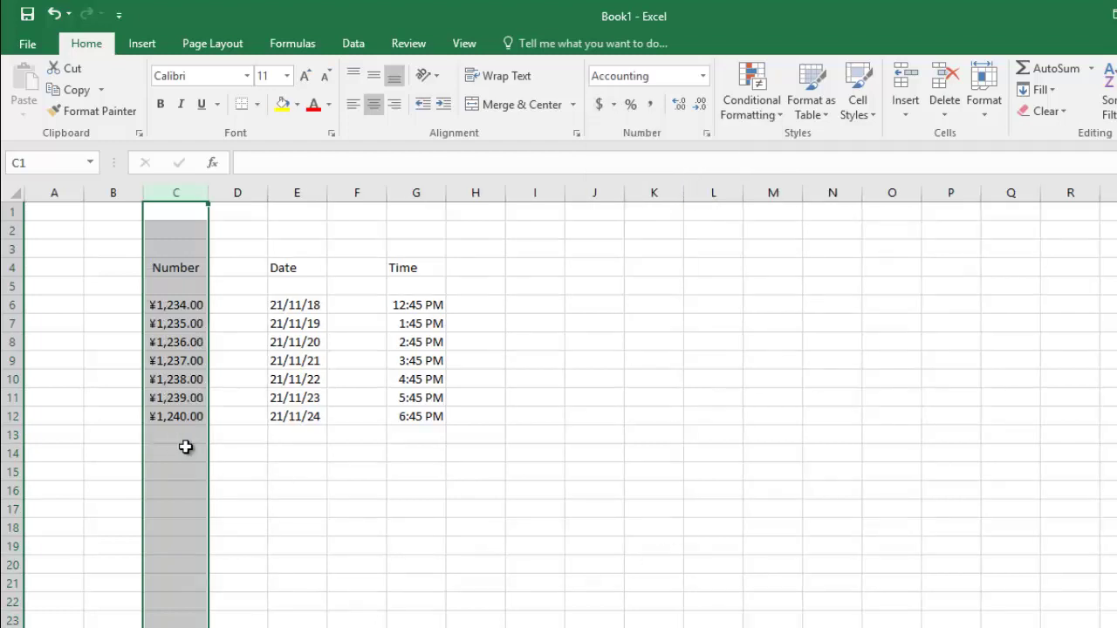
# Review the yuan values ¥1,234.00–¥1,240.00 in C6:C12, then select cell K7.
pyautogui.click(219, 451)
pyautogui.click(185, 305)
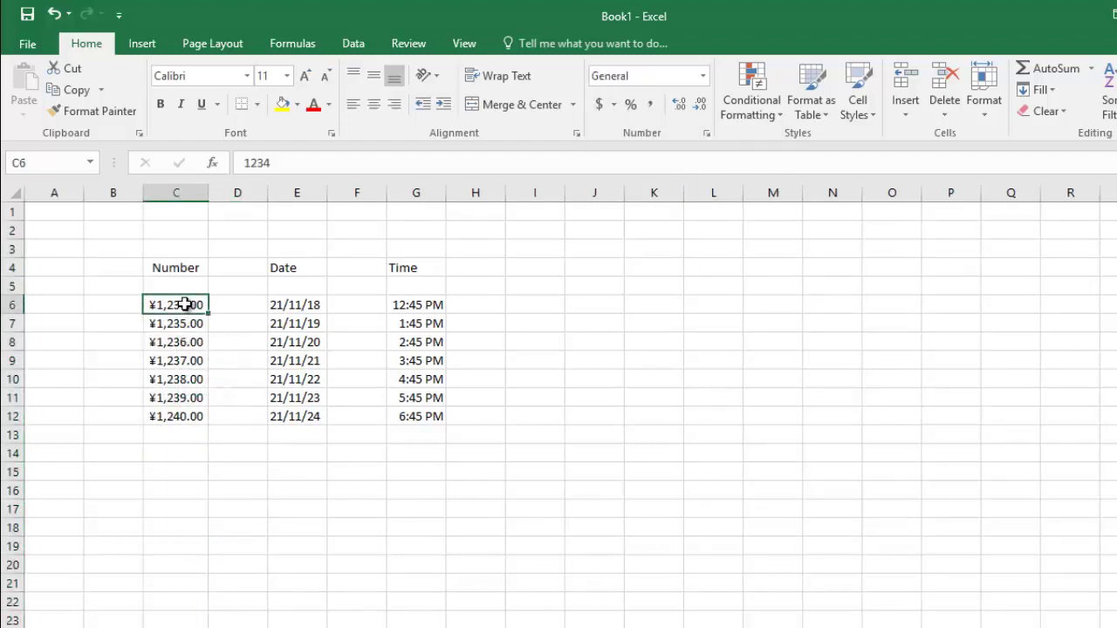
pyautogui.moveTo(186, 305); pyautogui.dragTo(176, 416)
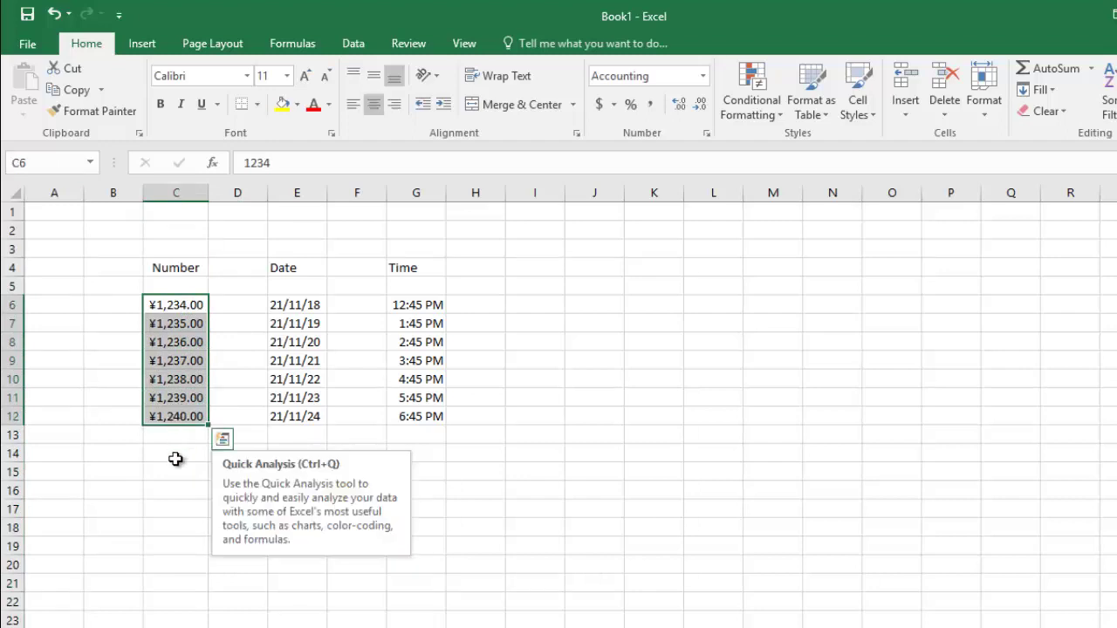
pyautogui.click(175, 454)
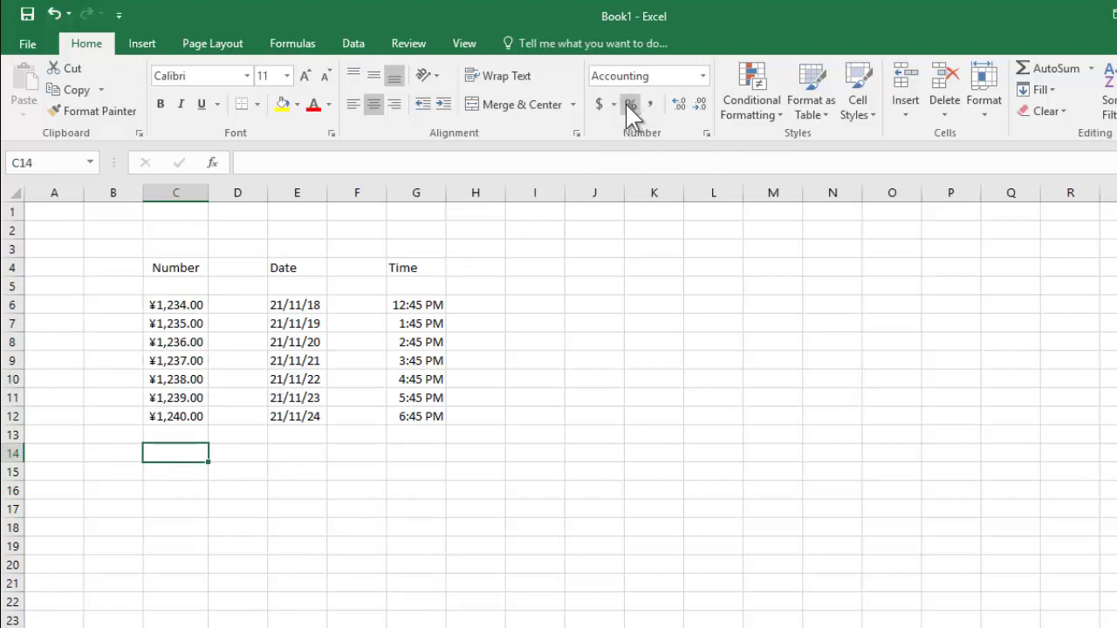
pyautogui.click(647, 322)
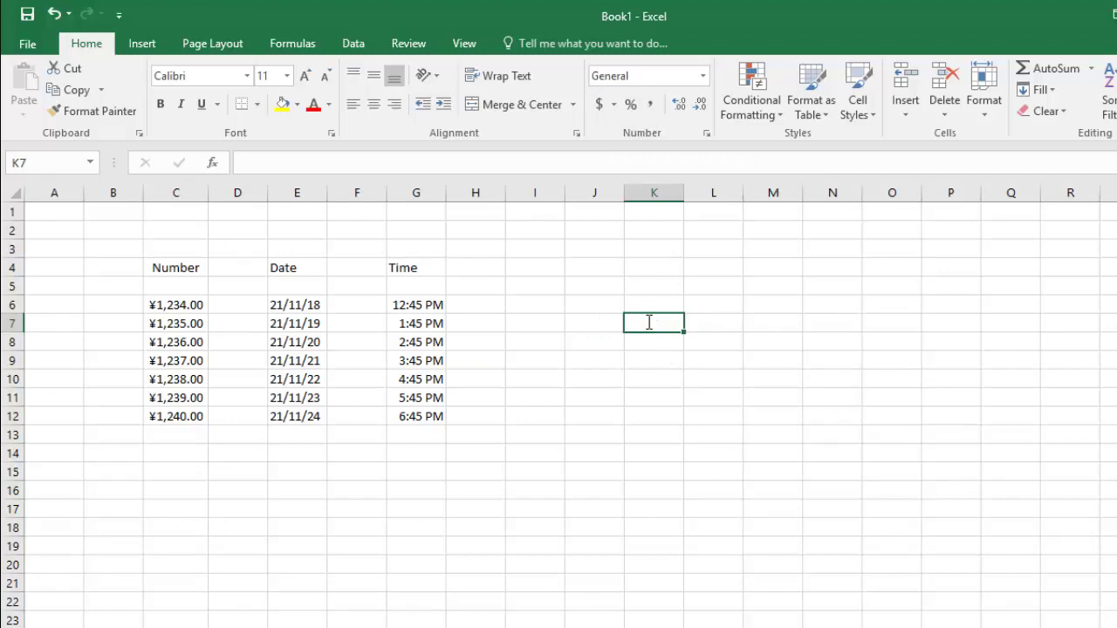
# Enter 456 in K7, center it and apply Percent Style so it shows 45600%.
pyautogui.write('456')
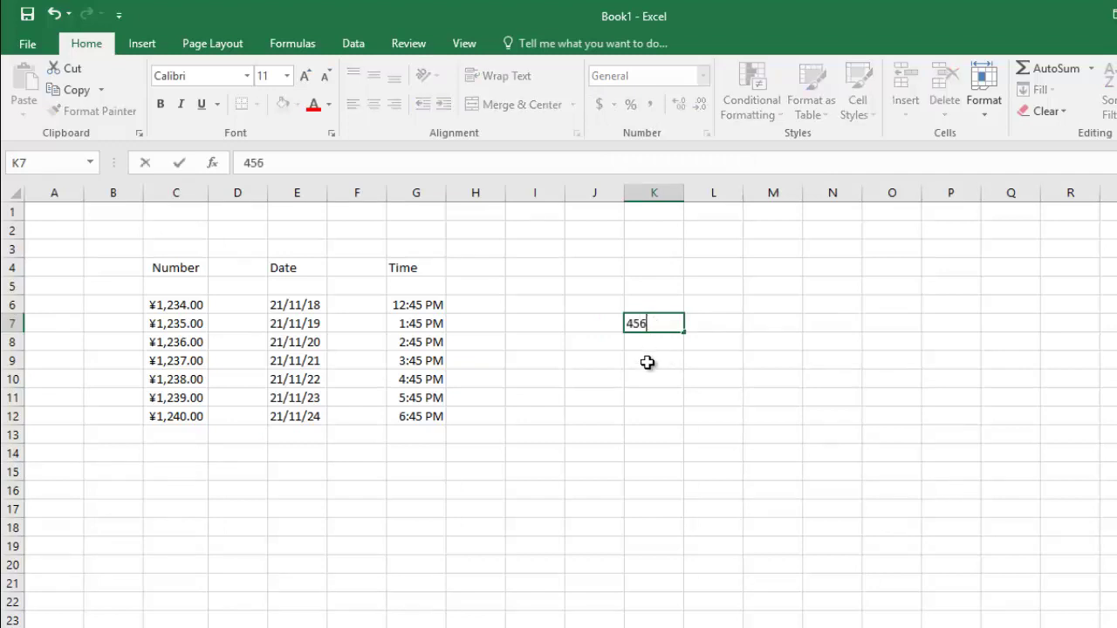
pyautogui.click(647, 372)
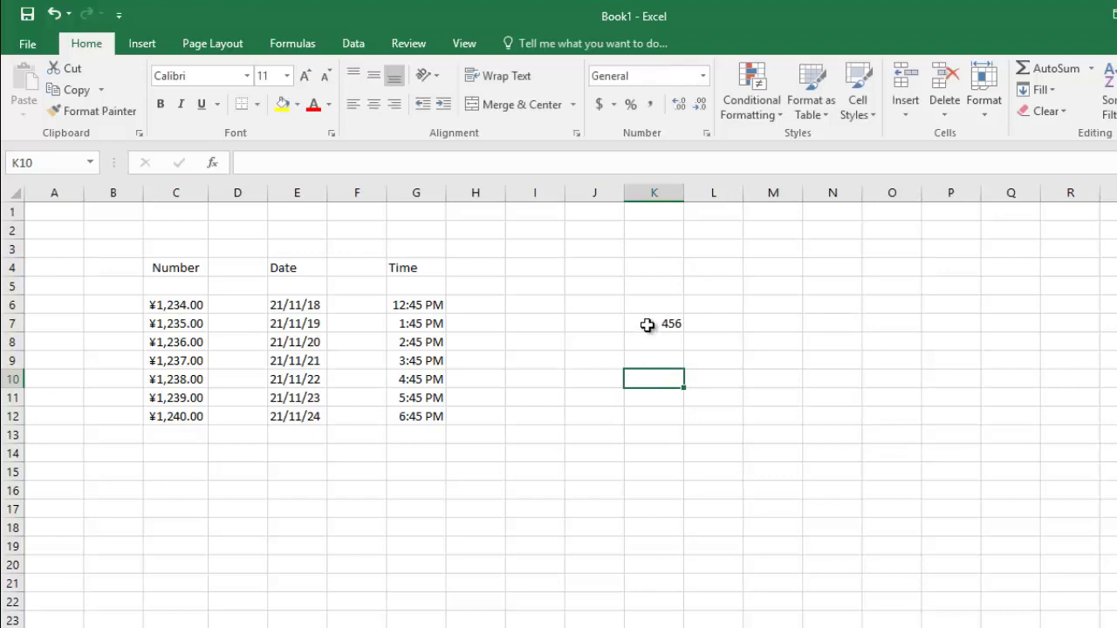
pyautogui.press('Up')
pyautogui.press('Up')
pyautogui.press('Up')
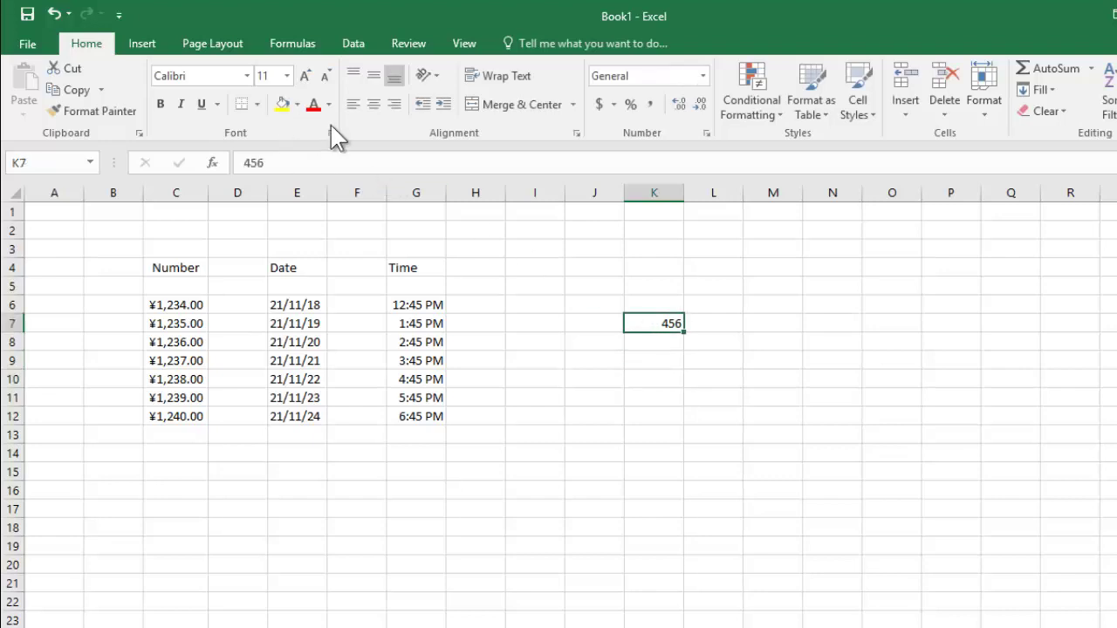
pyautogui.click(374, 109)
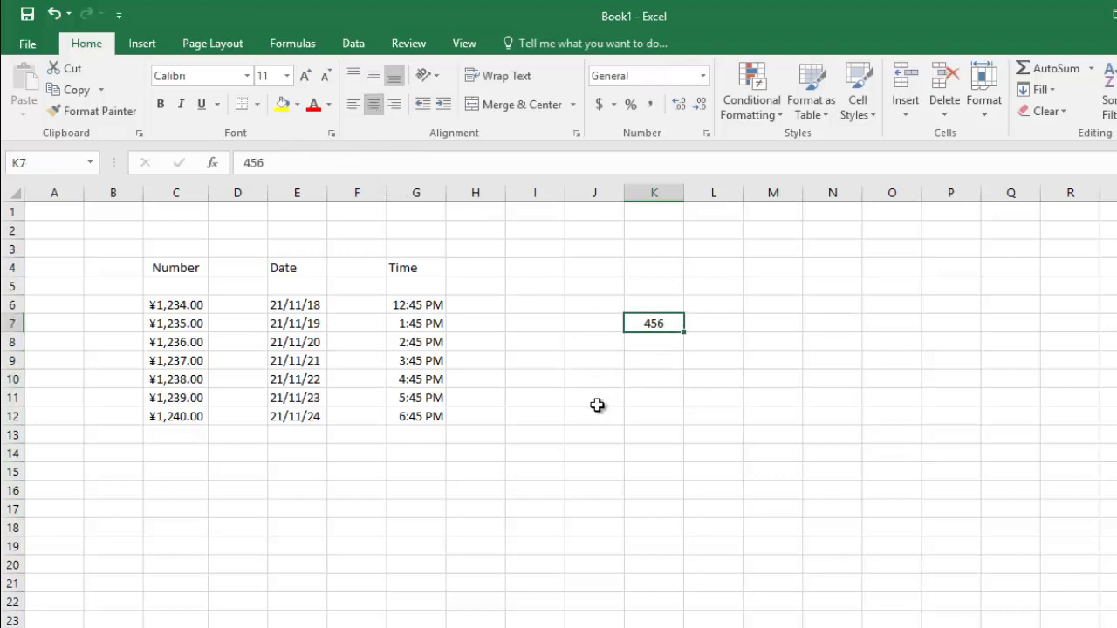
pyautogui.click(630, 104)
pyautogui.click(681, 357)
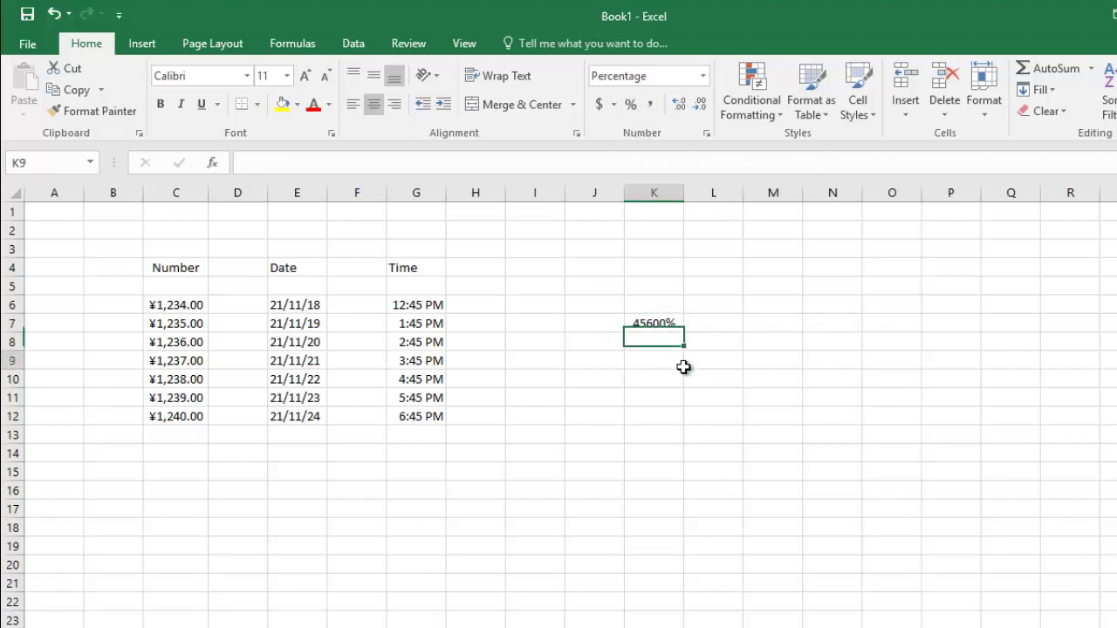
pyautogui.click(654, 326)
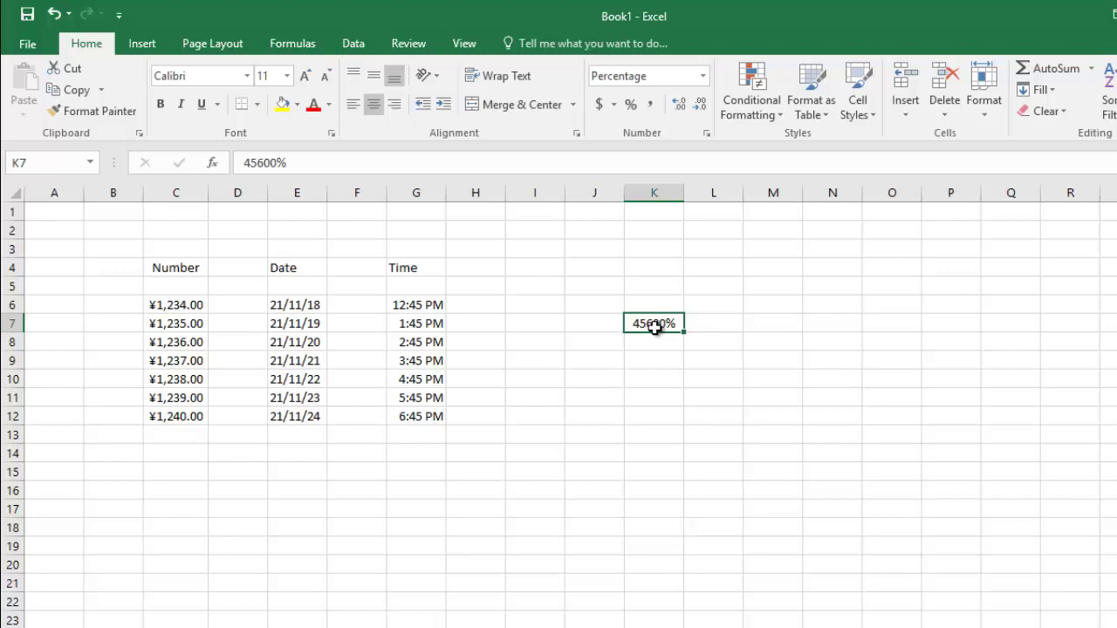
pyautogui.click(768, 321)
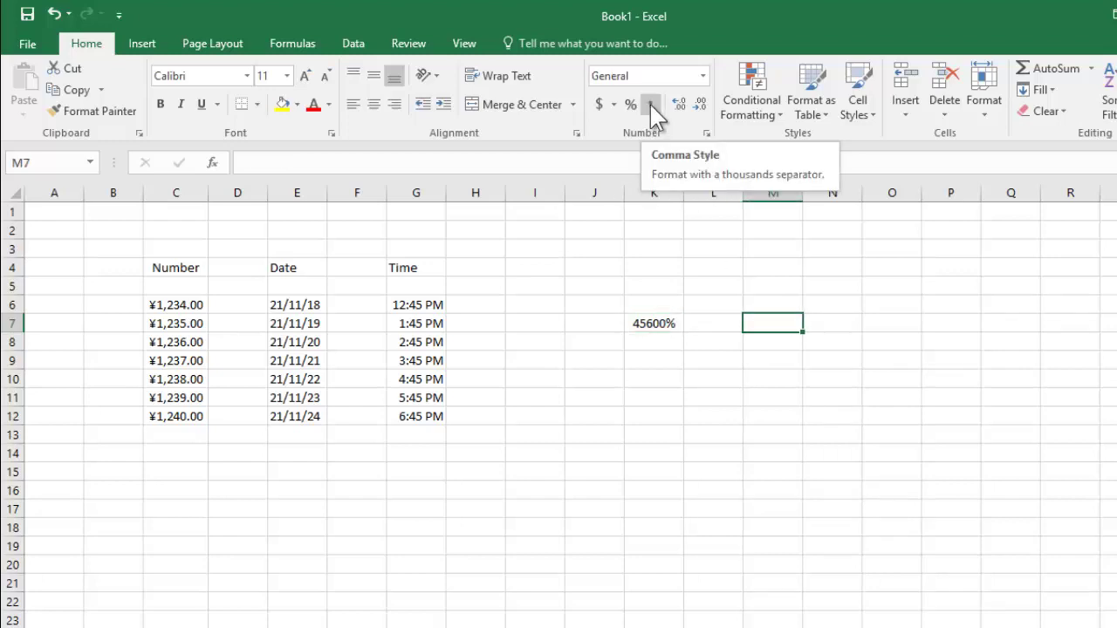
pyautogui.click(735, 414)
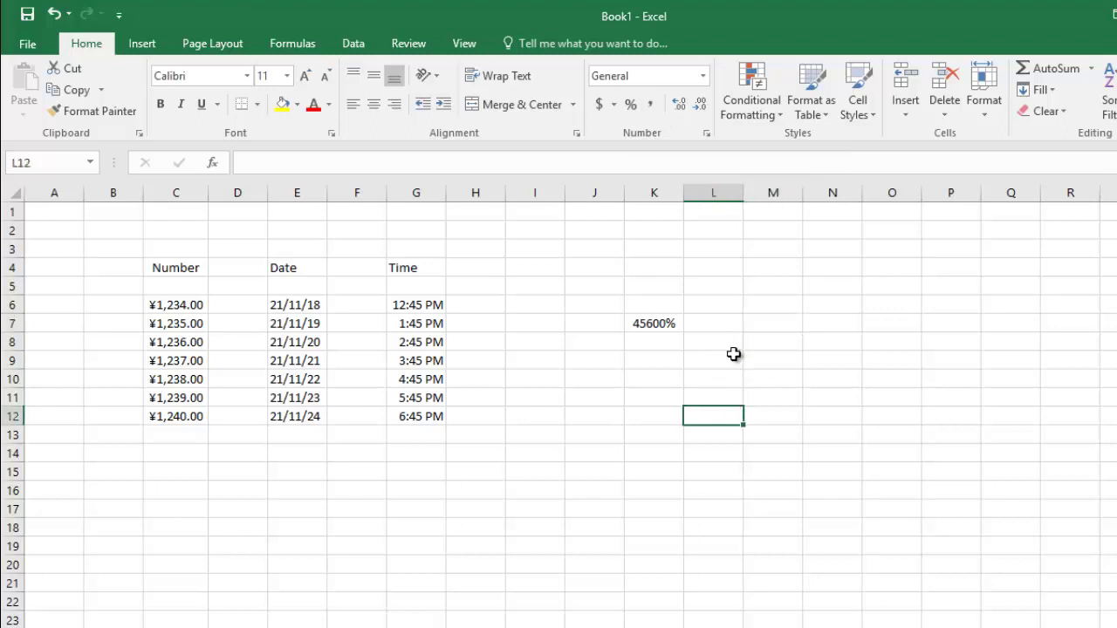
pyautogui.click(762, 325)
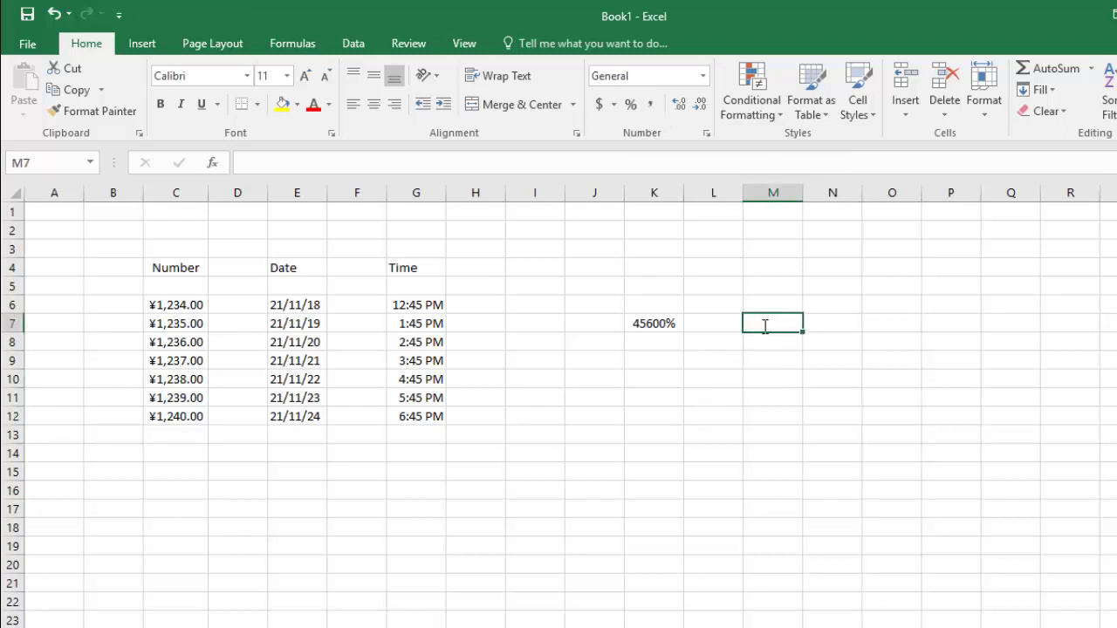
# Enter 12345678 in M7 and apply Comma Style so it reads 12,345,678.00.
pyautogui.write('12345678')
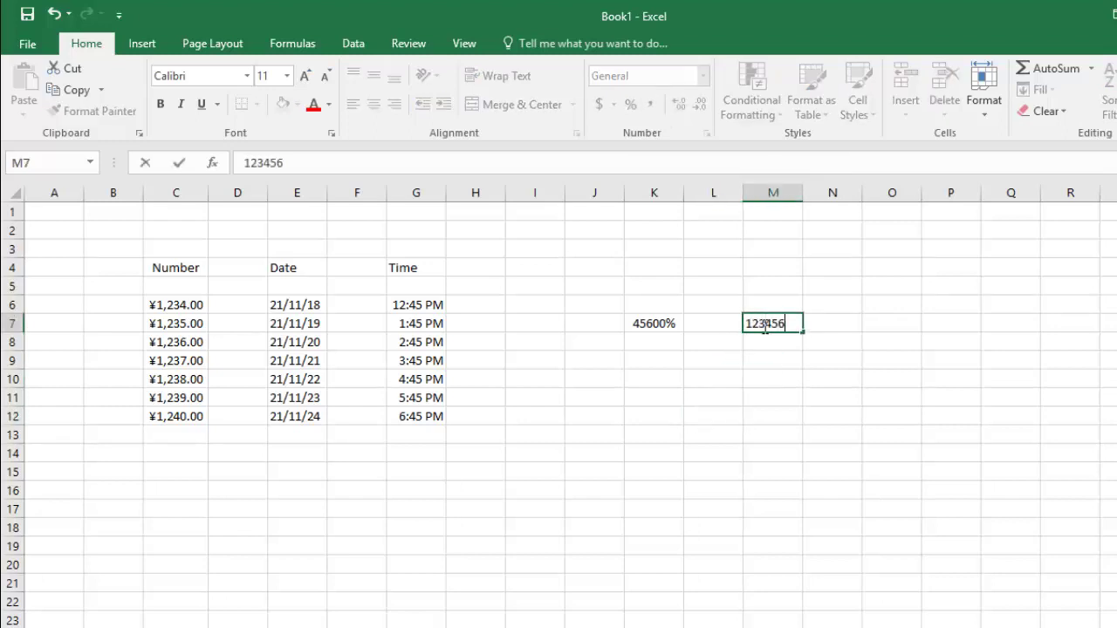
pyautogui.click(755, 384)
pyautogui.click(763, 324)
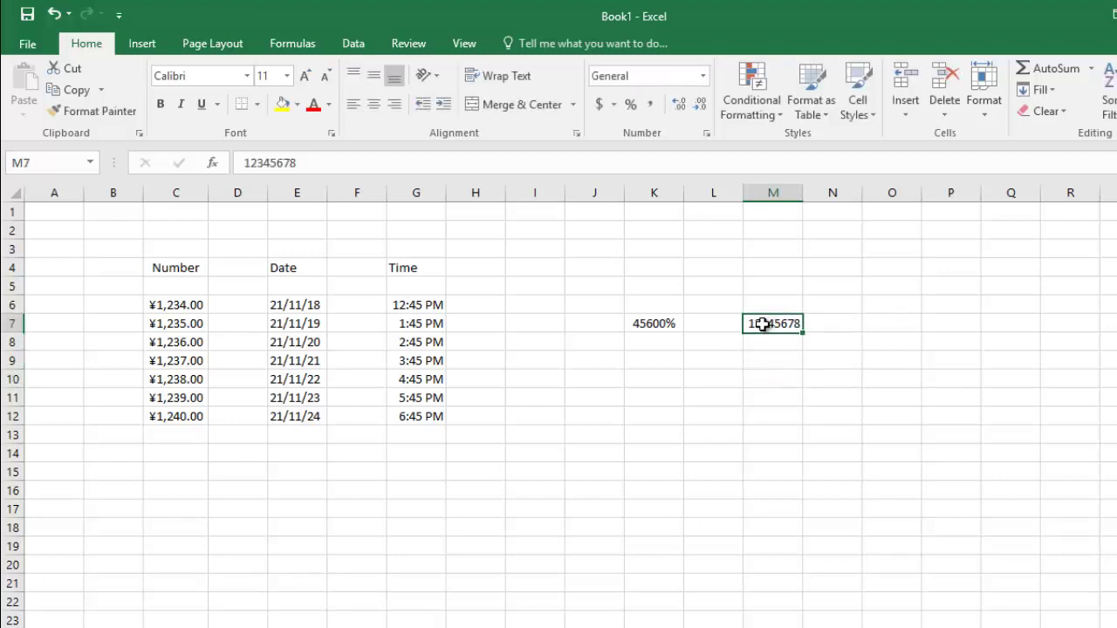
pyautogui.click(656, 109)
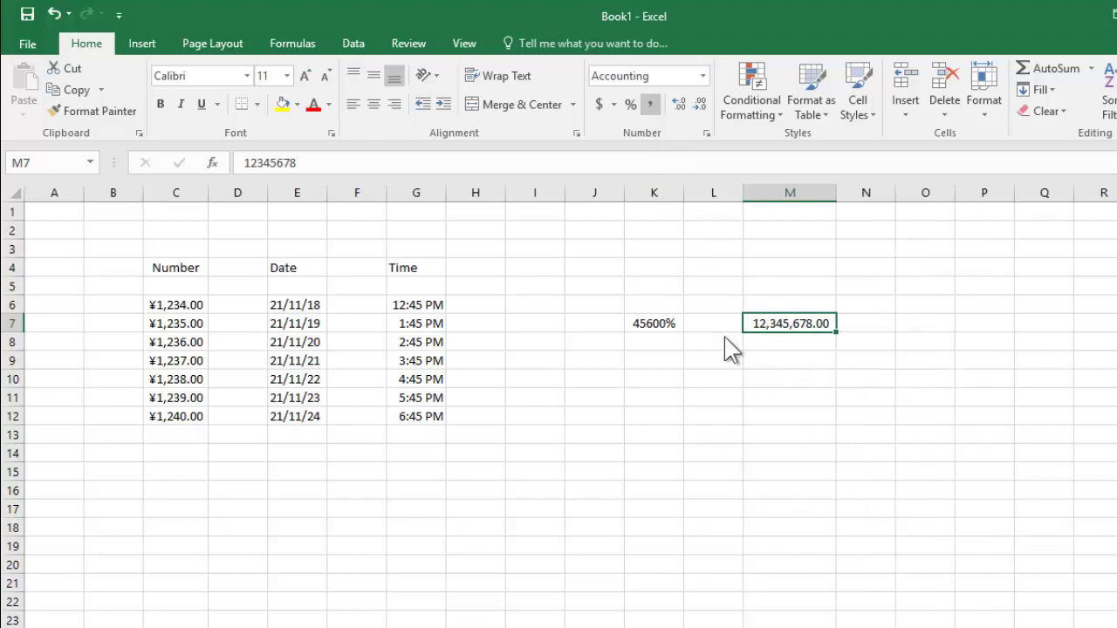
pyautogui.click(759, 377)
pyautogui.click(786, 511)
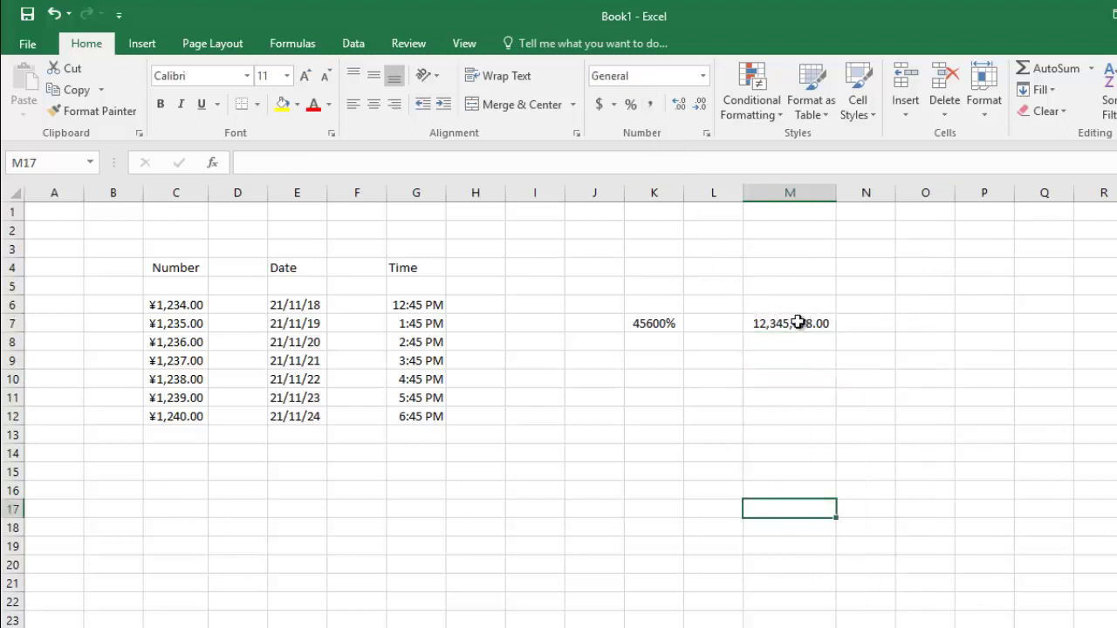
pyautogui.click(761, 322)
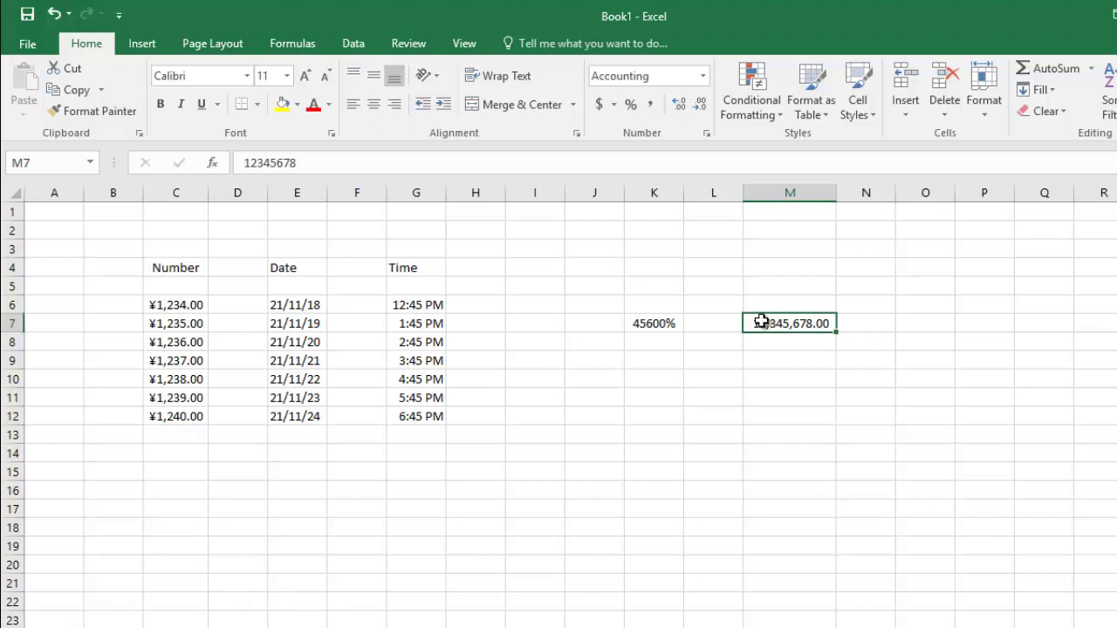
pyautogui.click(725, 376)
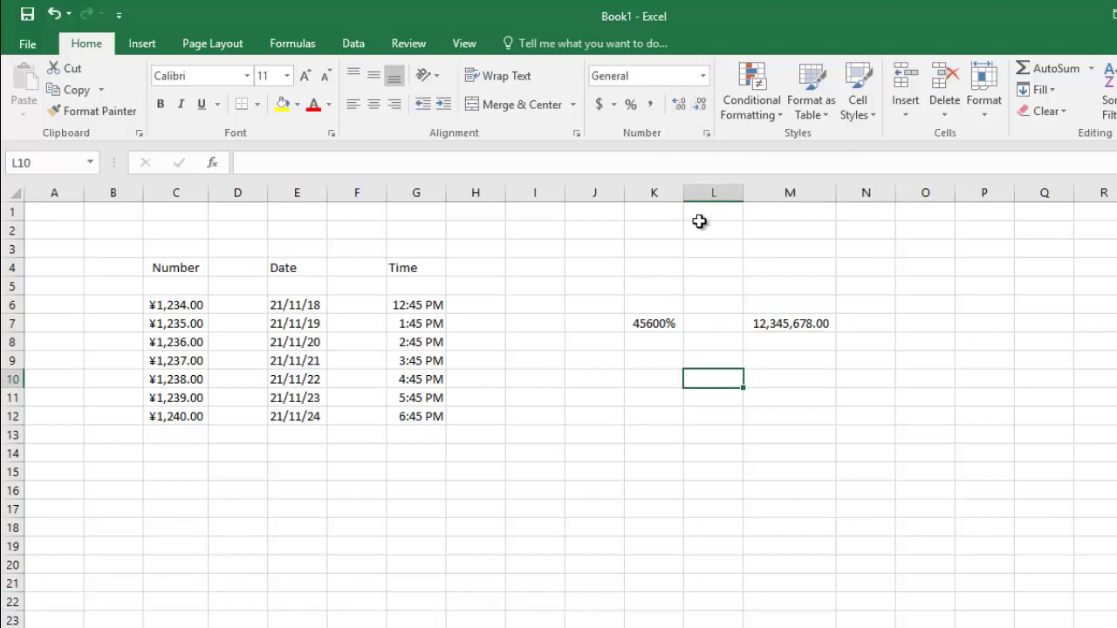
# Enter the value 123 in cell K11.
pyautogui.click(650, 405)
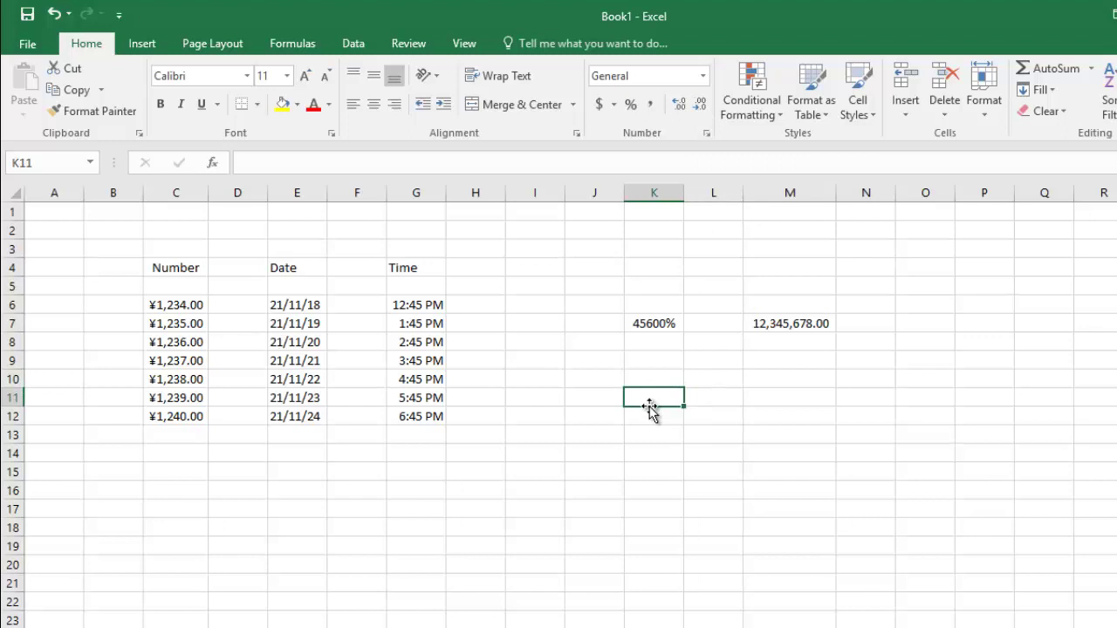
pyautogui.write('123')
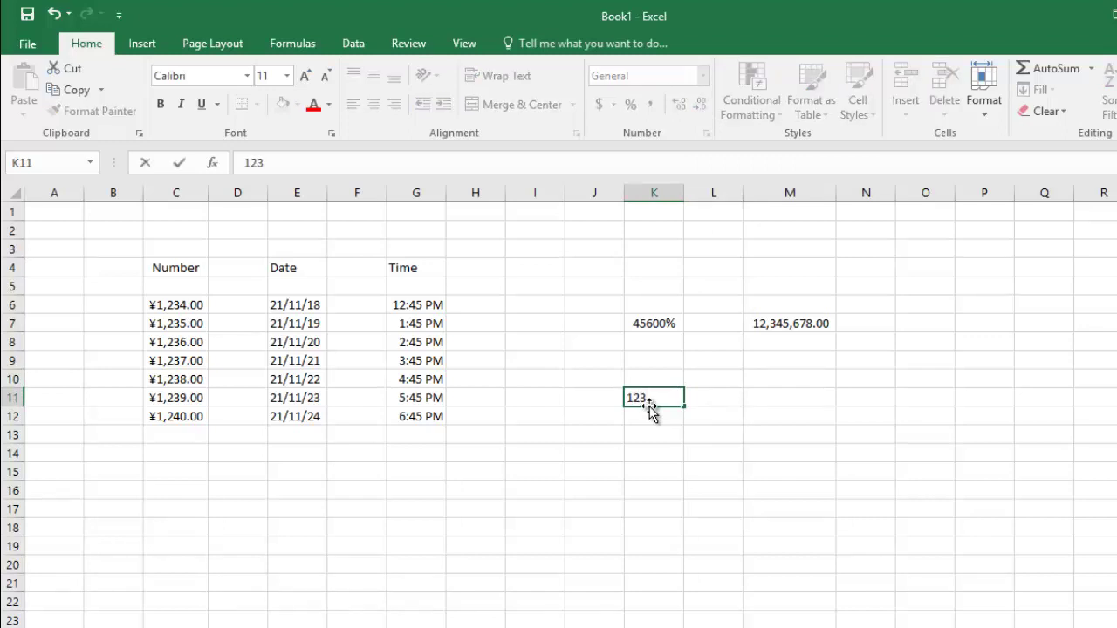
pyautogui.click(662, 448)
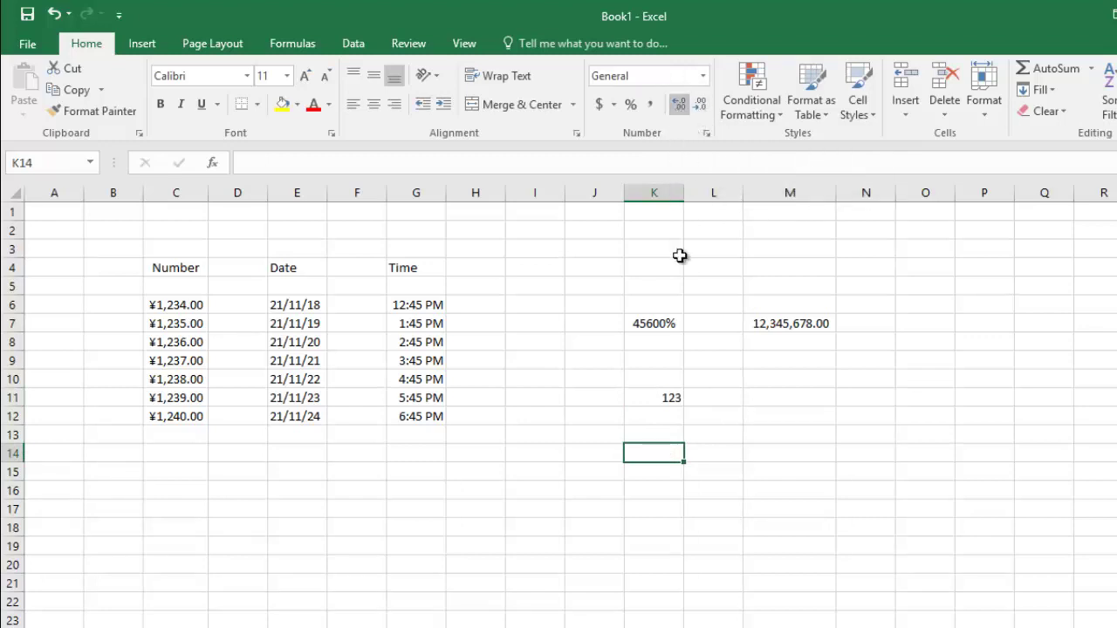
# Adjust K11's decimal places until it shows 123 with no decimals, then browse the format list.
pyautogui.click(654, 398)
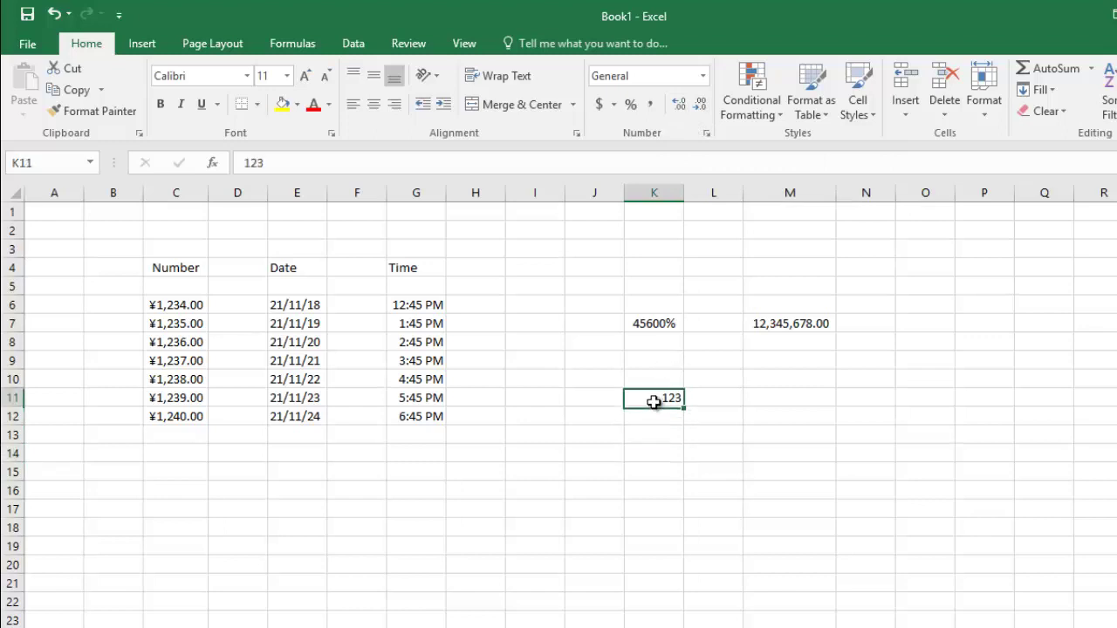
pyautogui.click(680, 104)
pyautogui.click(679, 104)
pyautogui.click(679, 104)
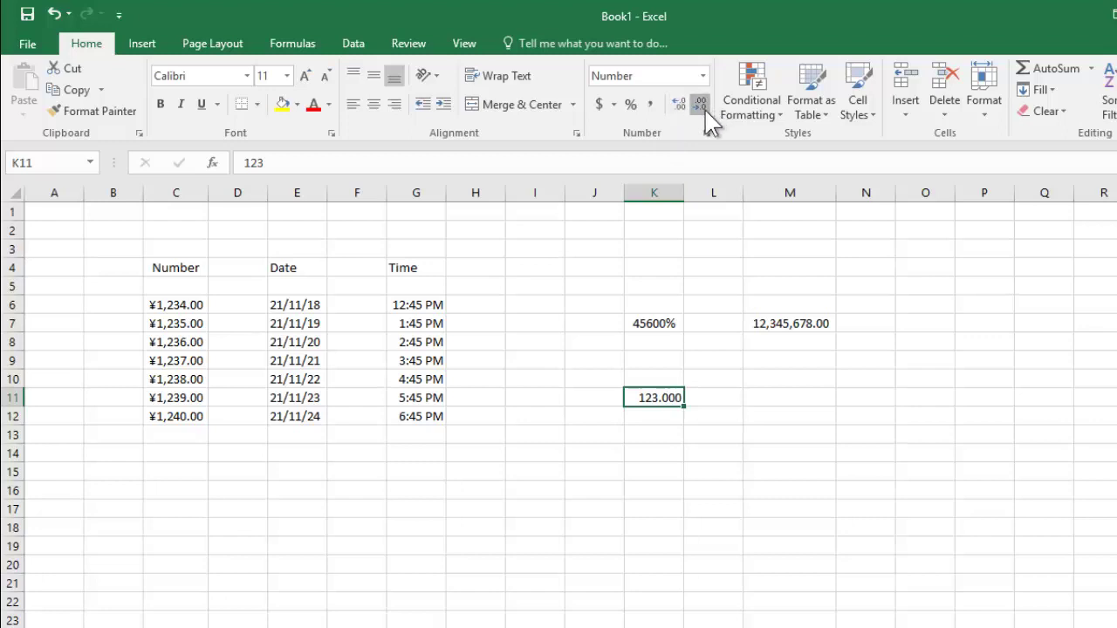
pyautogui.click(703, 106)
pyautogui.click(702, 105)
pyautogui.click(703, 106)
pyautogui.click(633, 490)
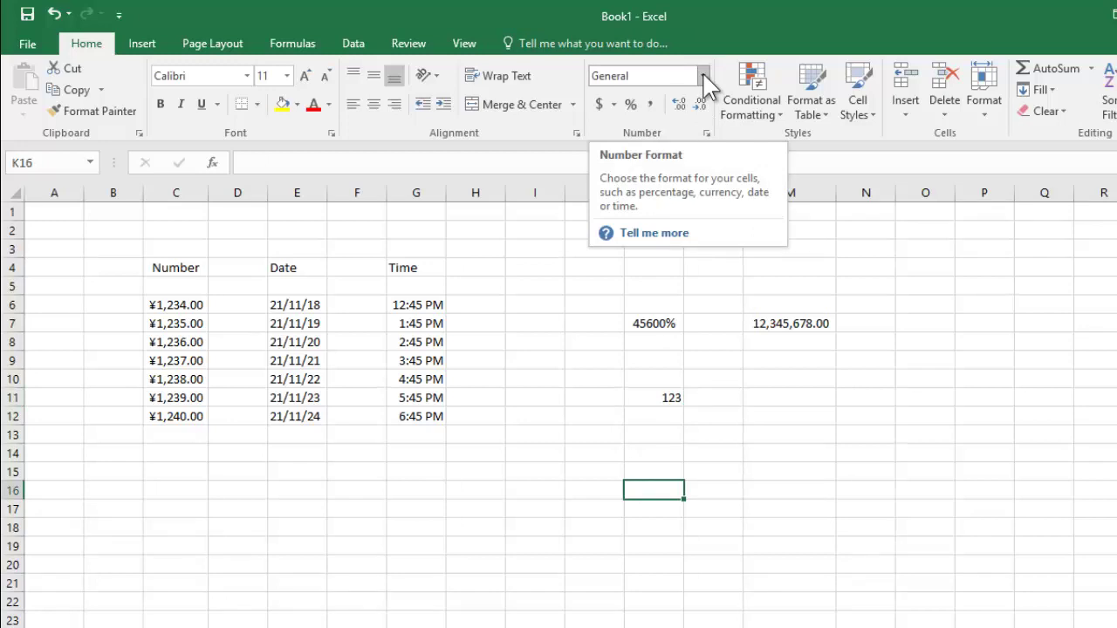
pyautogui.click(703, 76)
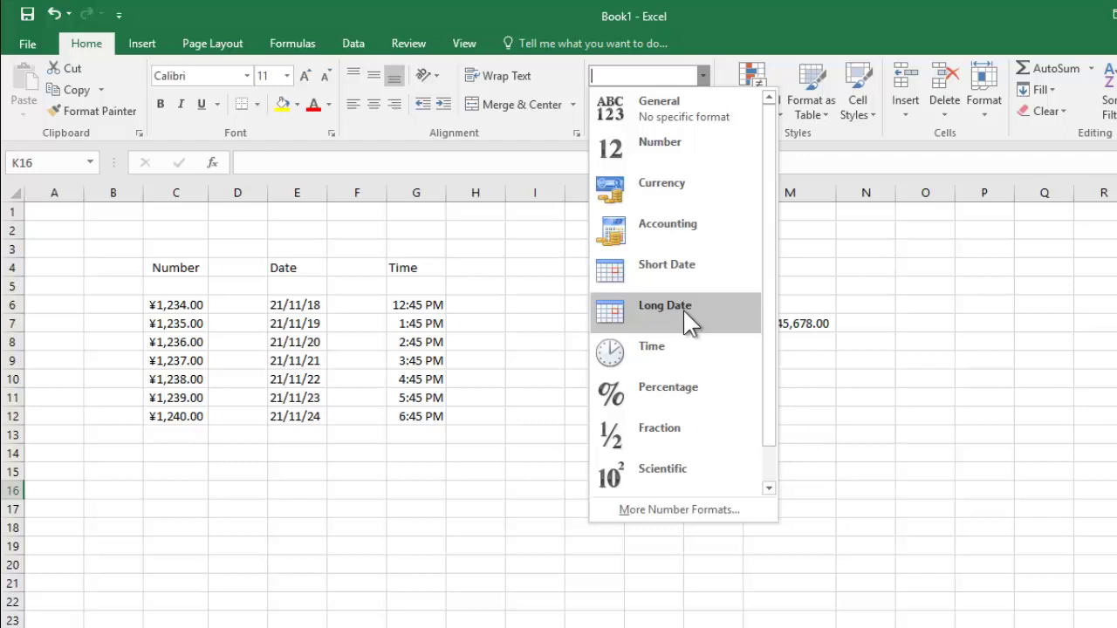
pyautogui.click(556, 387)
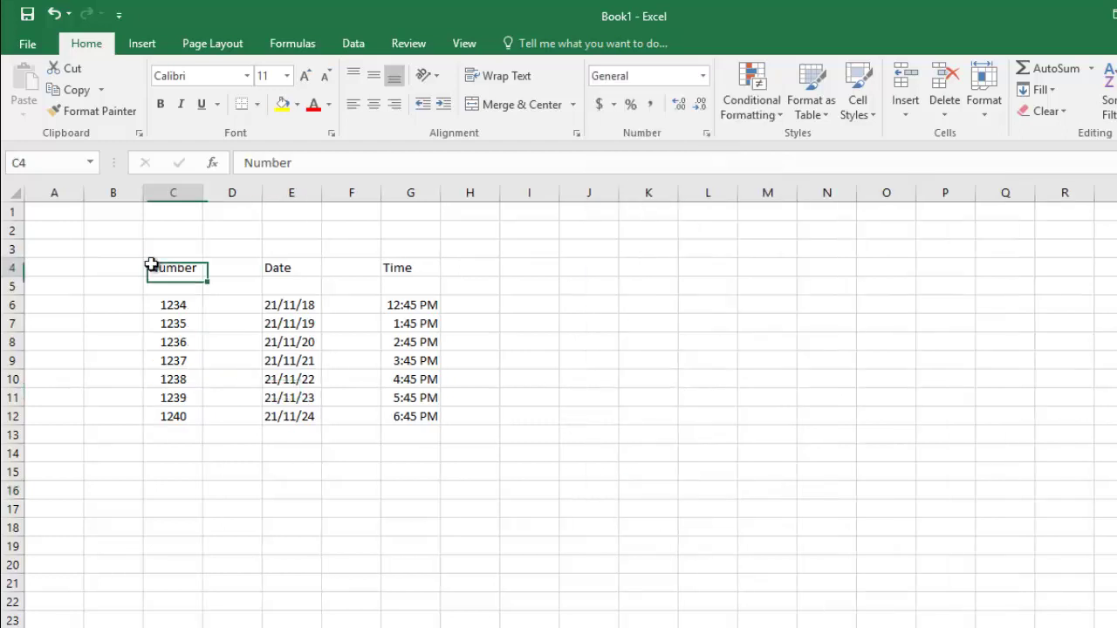
# Apply Currency format to the numbers in C6:C12.
pyautogui.moveTo(149, 264)
pyautogui.mouseDown()
pyautogui.moveTo(398, 403)
pyautogui.moveTo(396, 416)
pyautogui.mouseUp()
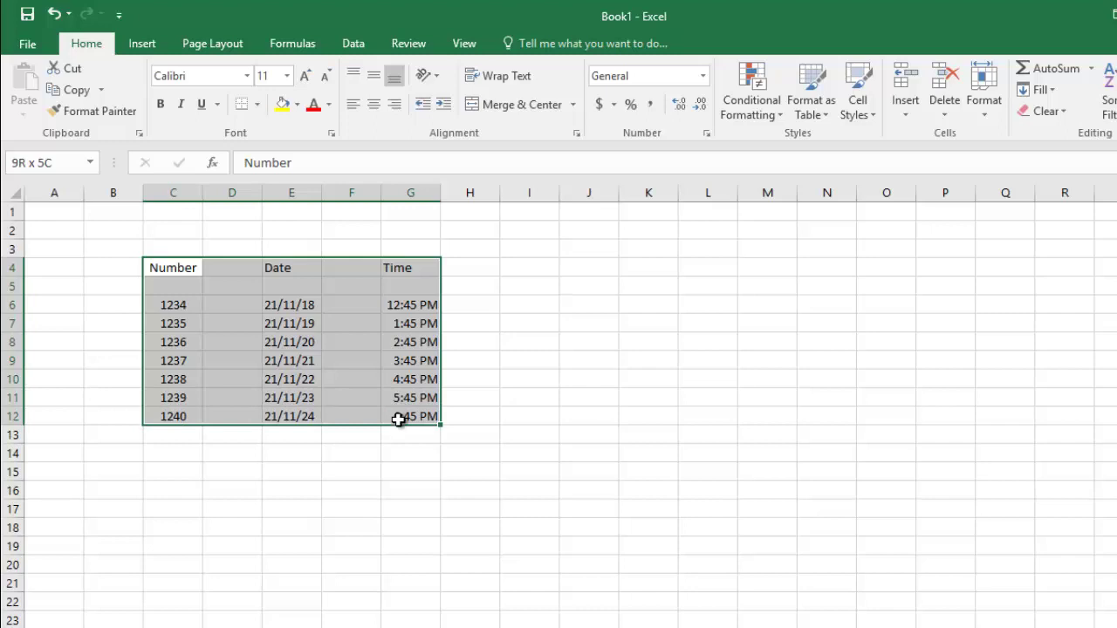
pyautogui.click(487, 506)
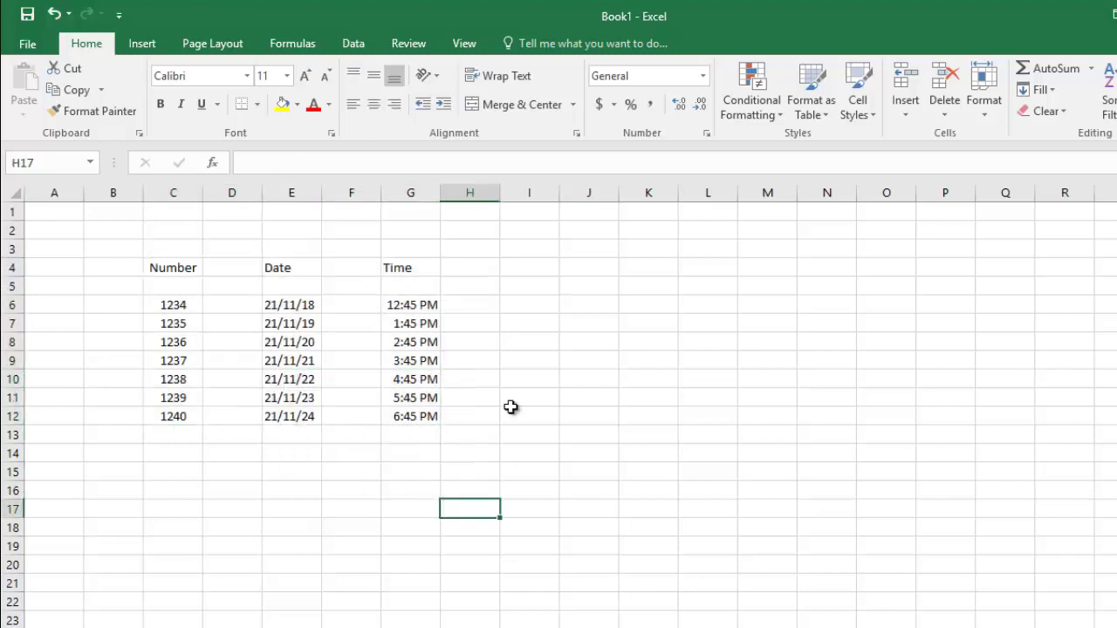
pyautogui.click(702, 76)
pyautogui.moveTo(176, 304); pyautogui.dragTo(173, 413)
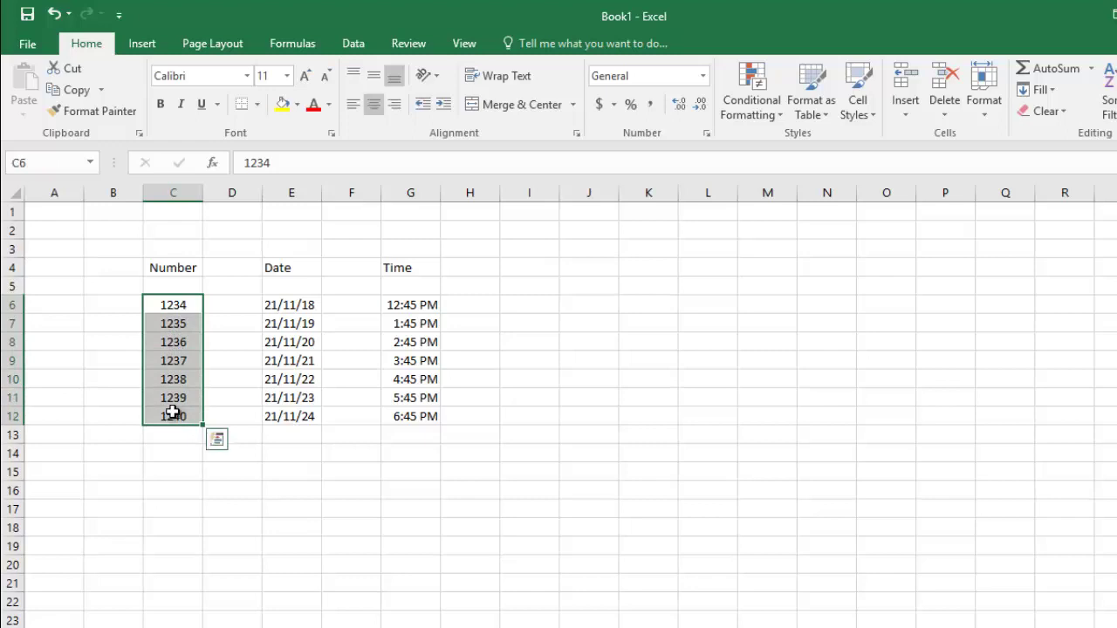
pyautogui.click(702, 77)
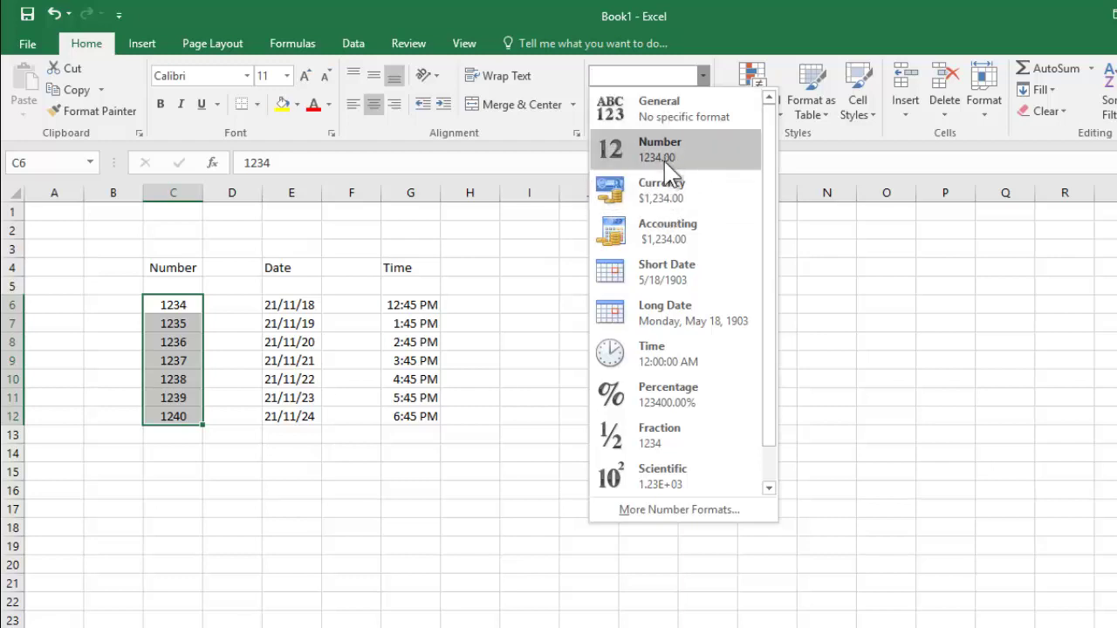
pyautogui.click(668, 189)
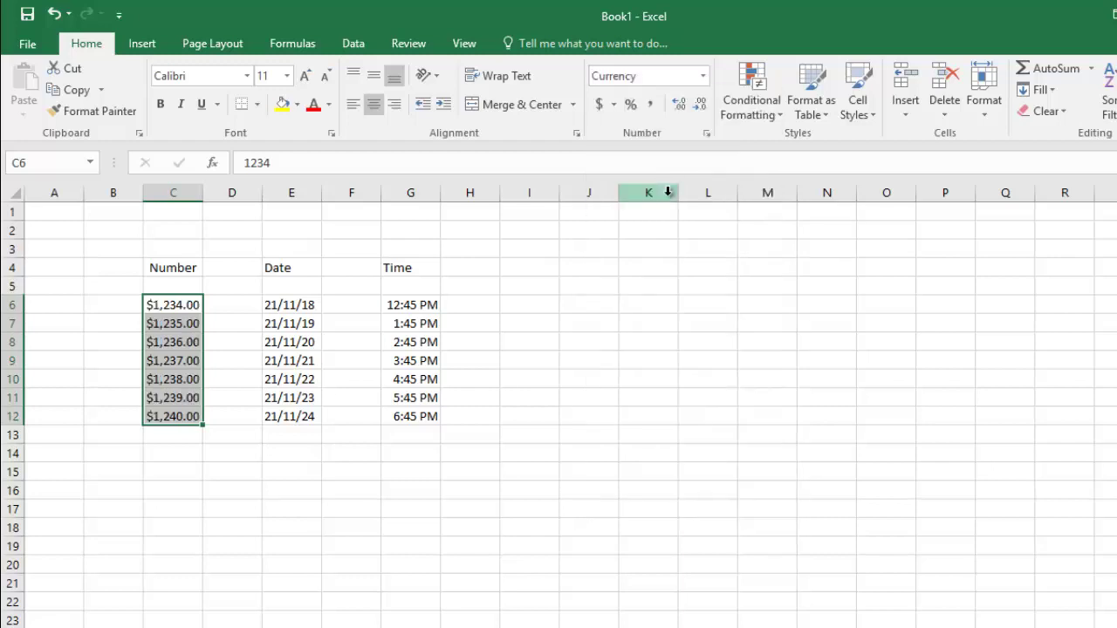
pyautogui.click(258, 491)
# Revert C6:C12 to General, then apply Number format to show 1234.00–1240.00.
pyautogui.moveTo(180, 307); pyautogui.dragTo(184, 416)
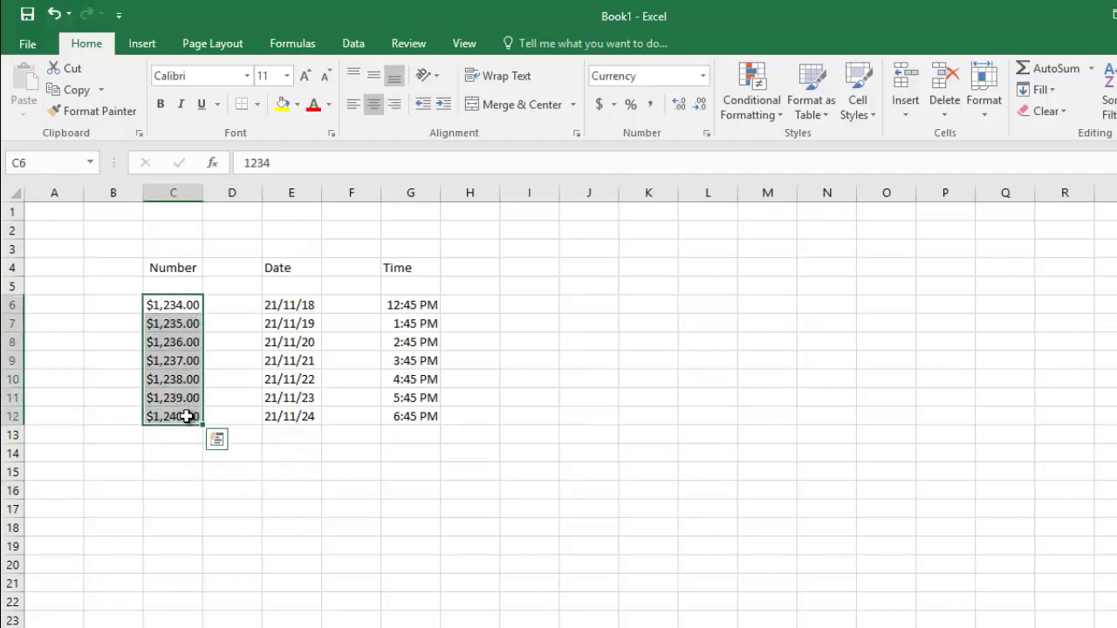
pyautogui.click(703, 76)
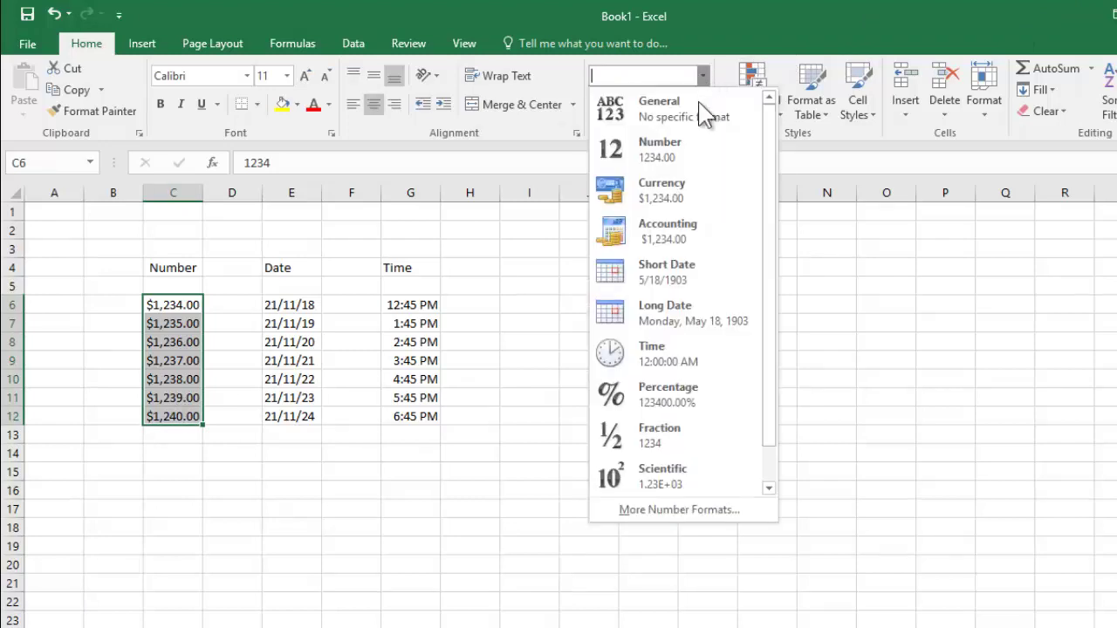
pyautogui.click(676, 109)
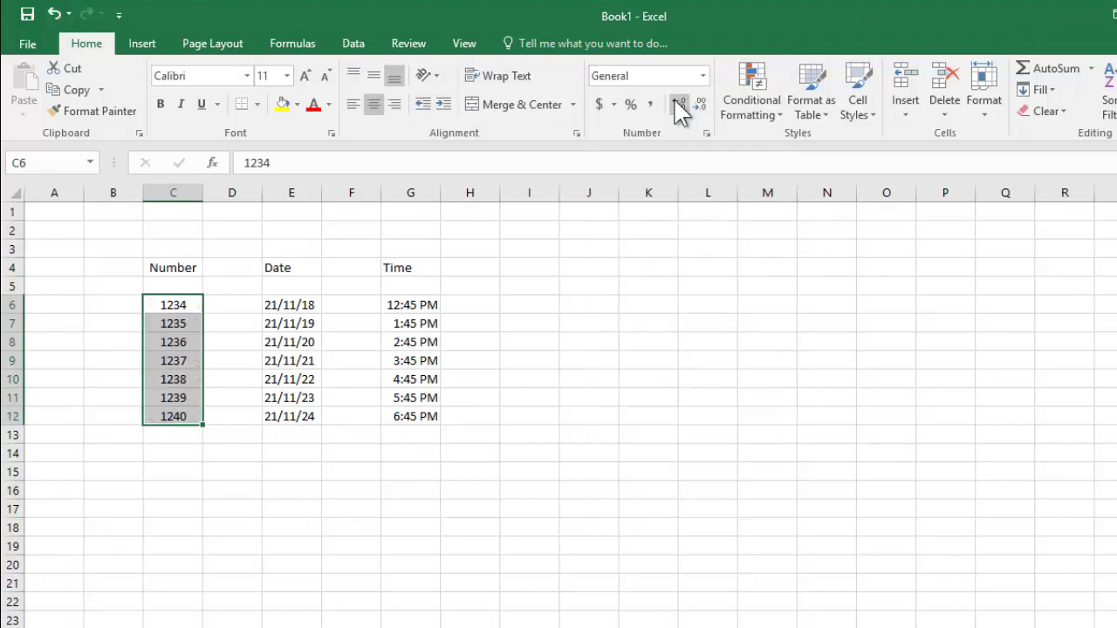
pyautogui.click(681, 417)
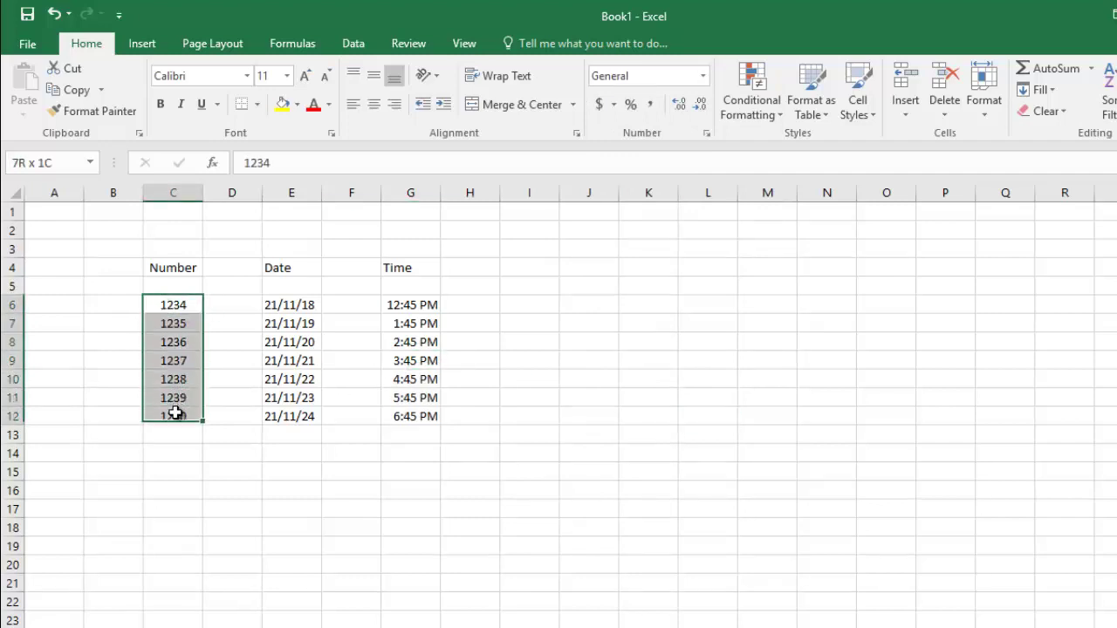
pyautogui.moveTo(177, 368); pyautogui.dragTo(175, 416)
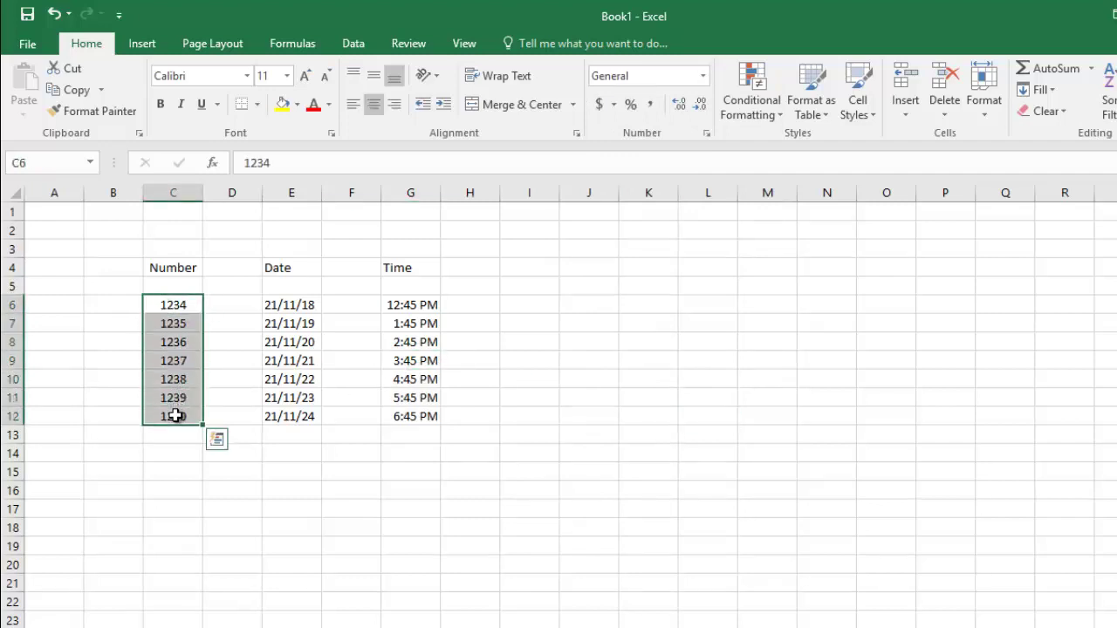
pyautogui.click(703, 75)
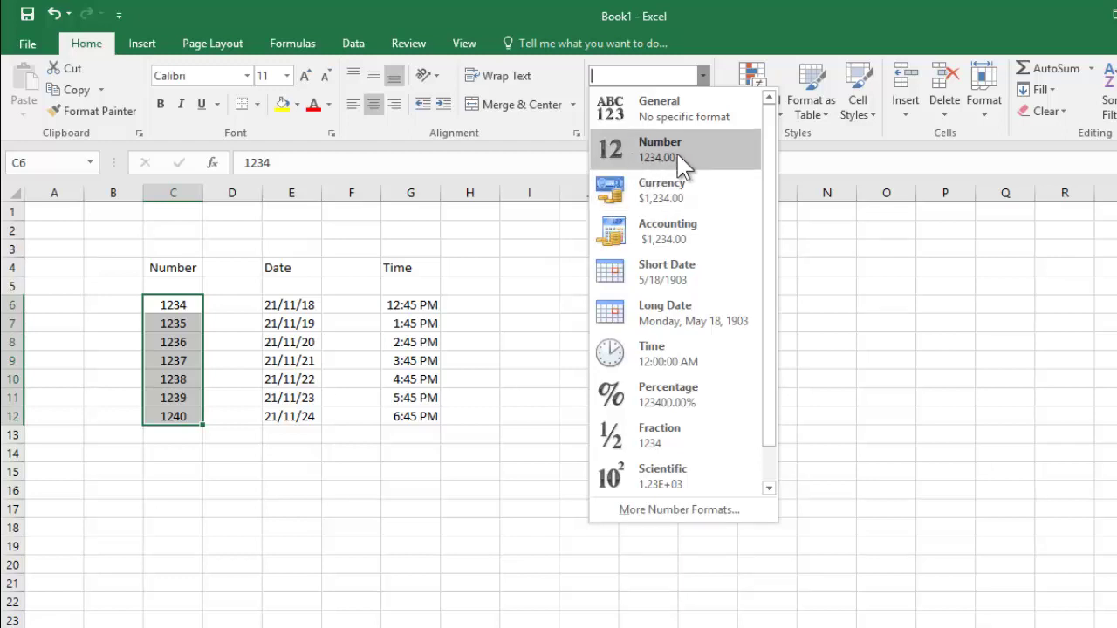
pyautogui.click(678, 155)
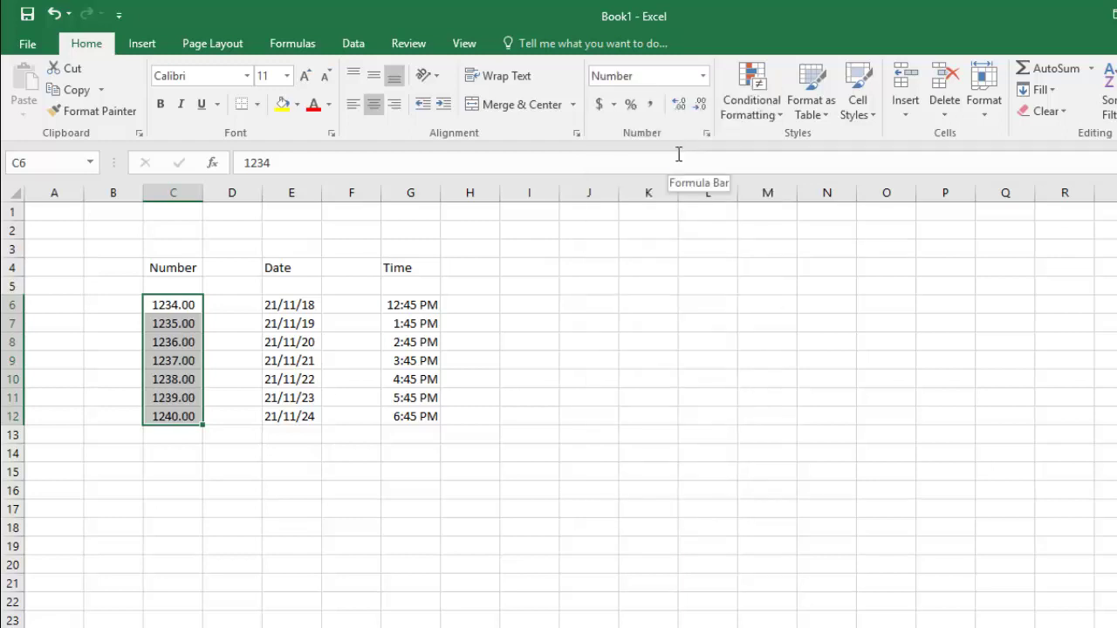
pyautogui.click(703, 78)
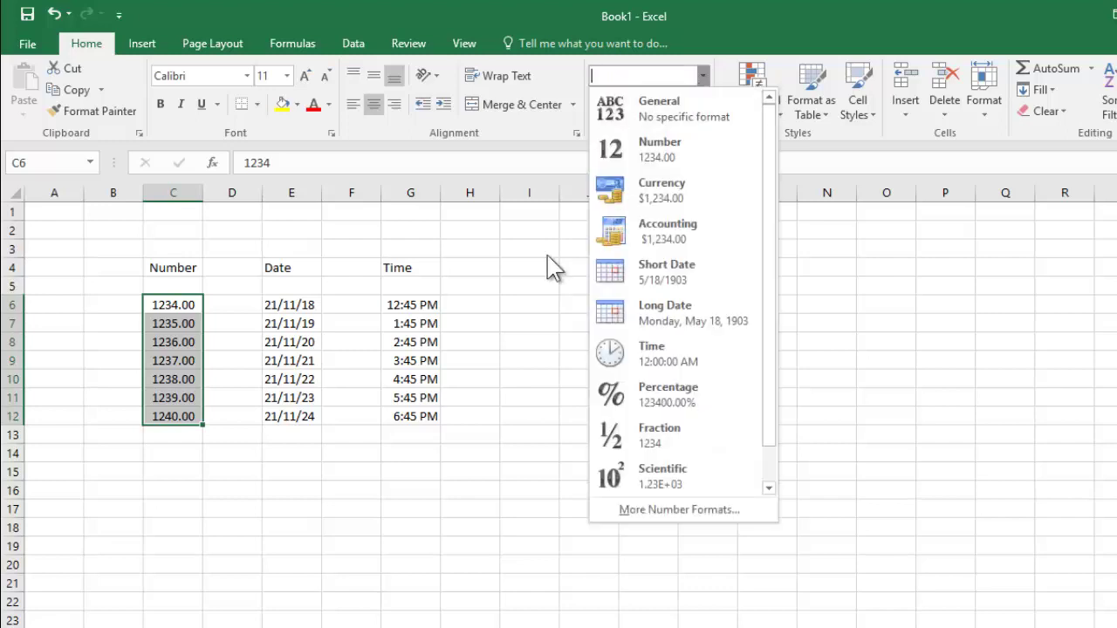
pyautogui.click(507, 301)
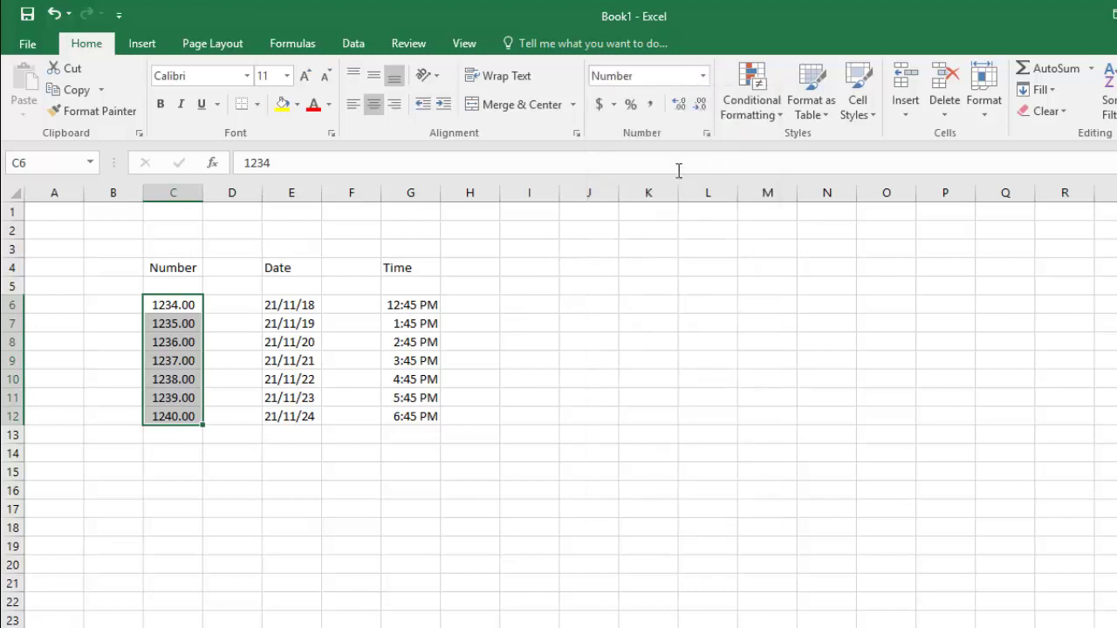
pyautogui.click(707, 134)
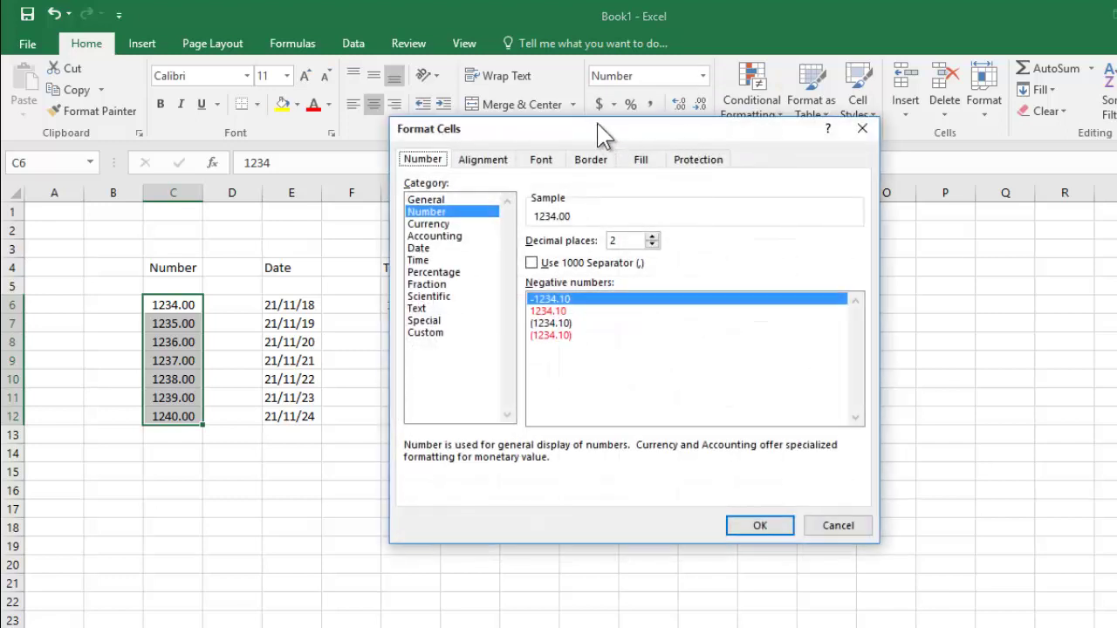
pyautogui.moveTo(600, 132); pyautogui.dragTo(805, 201)
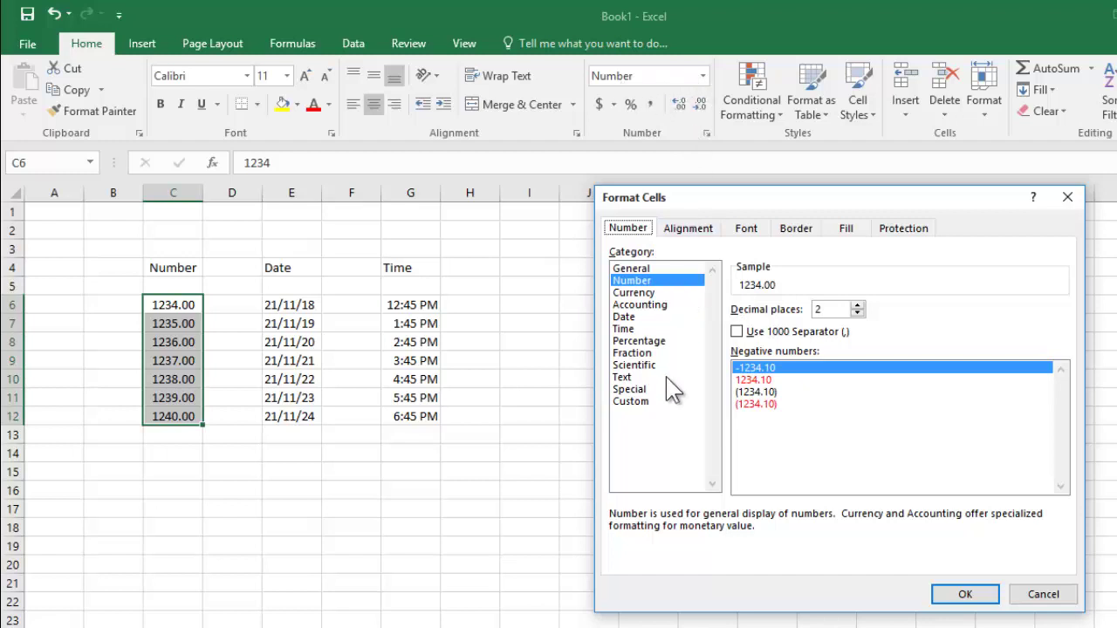
pyautogui.click(630, 404)
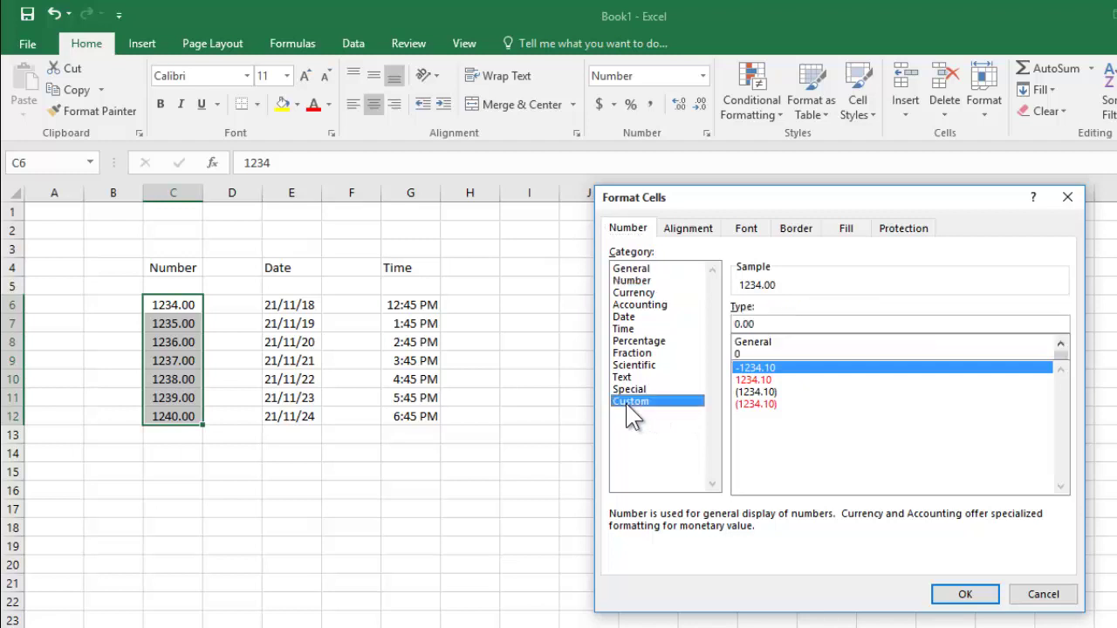
pyautogui.click(620, 281)
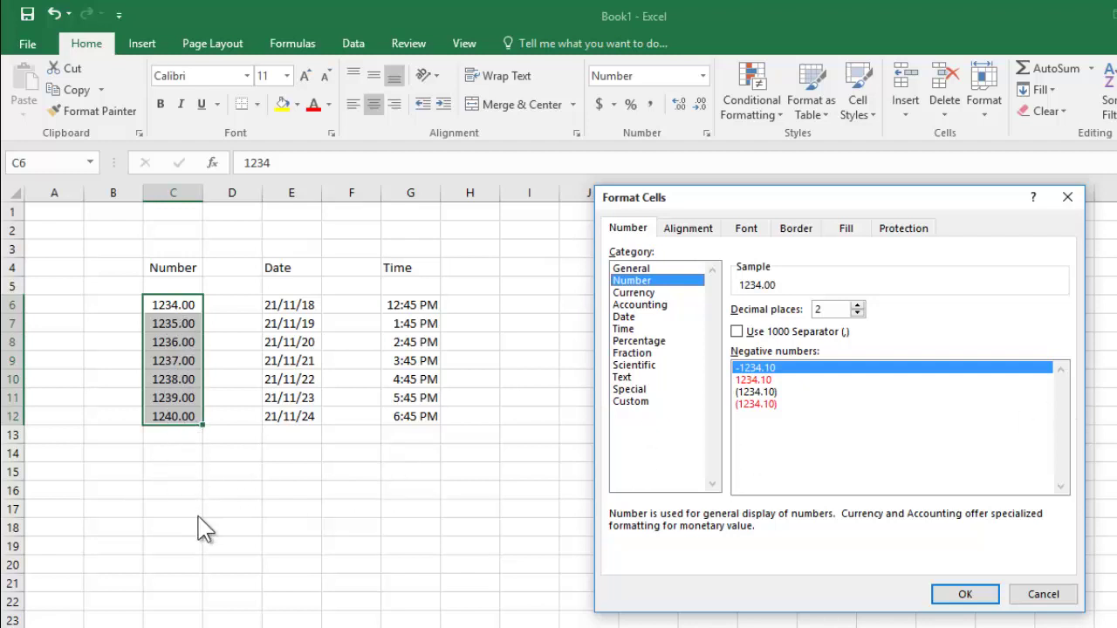
pyautogui.click(1070, 199)
# Enter -12345 in cell C15.
pyautogui.click(161, 473)
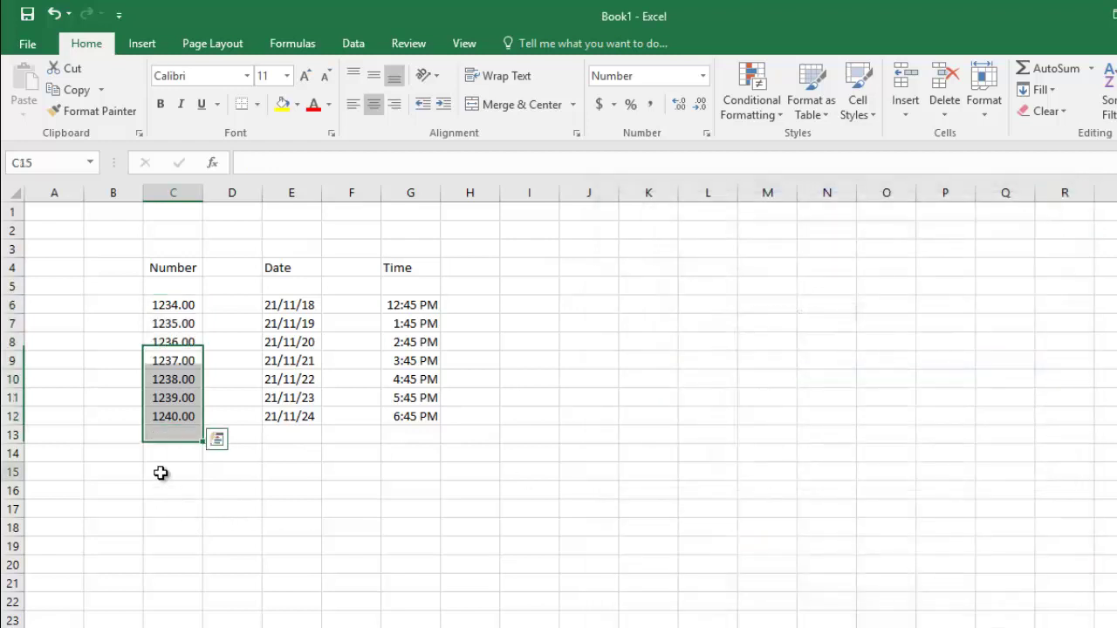
pyautogui.write('-')
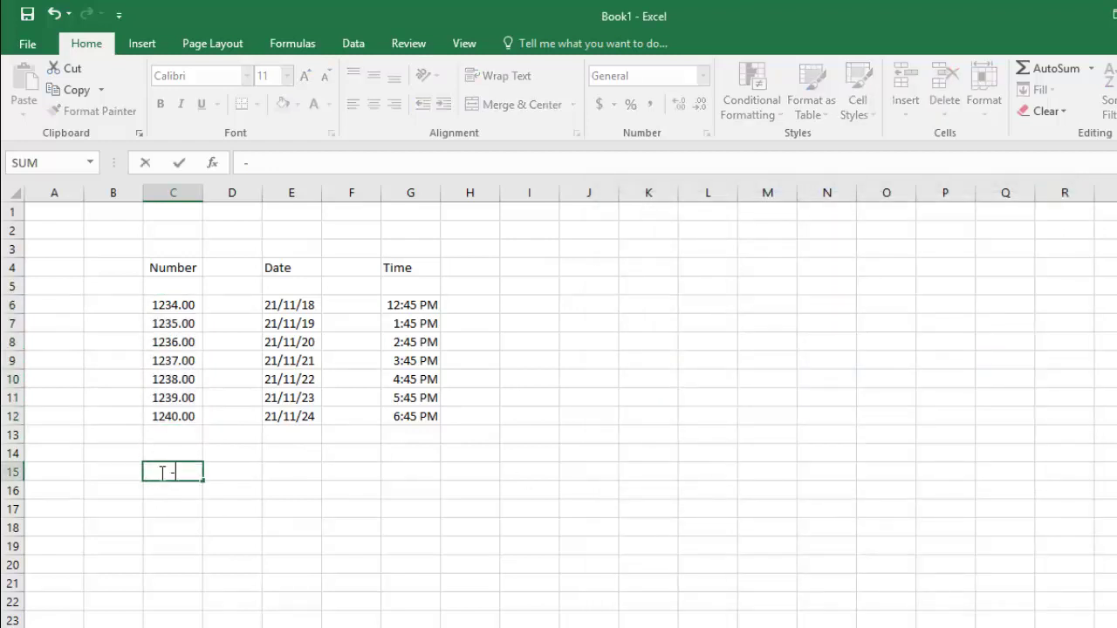
pyautogui.write('12345')
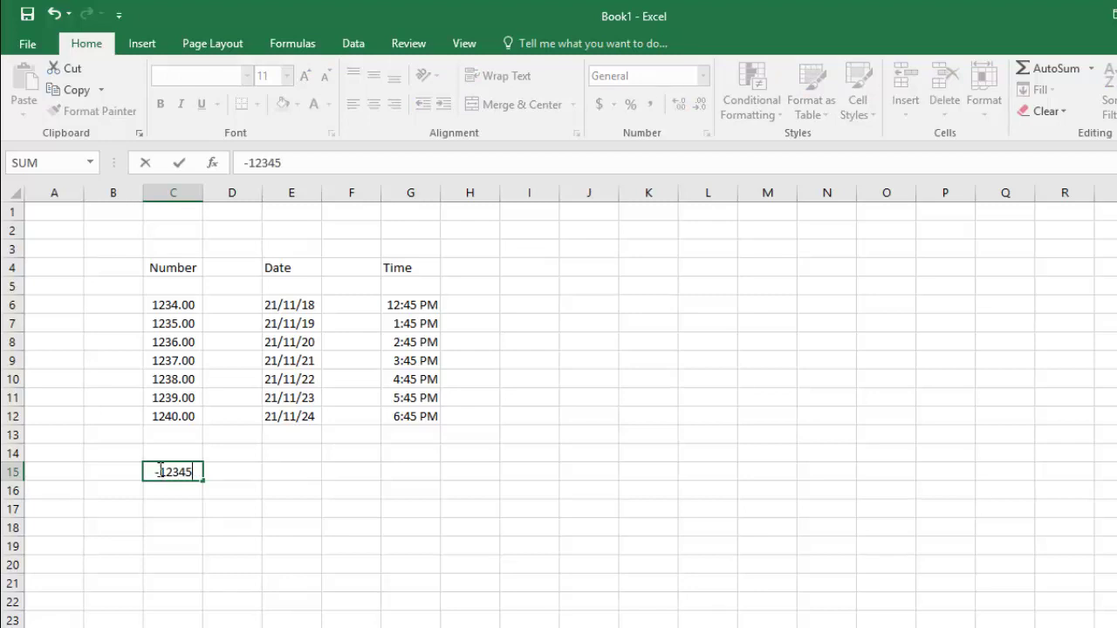
pyautogui.click(191, 511)
# Give C15 Number format with red negatives and no minus sign, showing 12345.00.
pyautogui.click(174, 472)
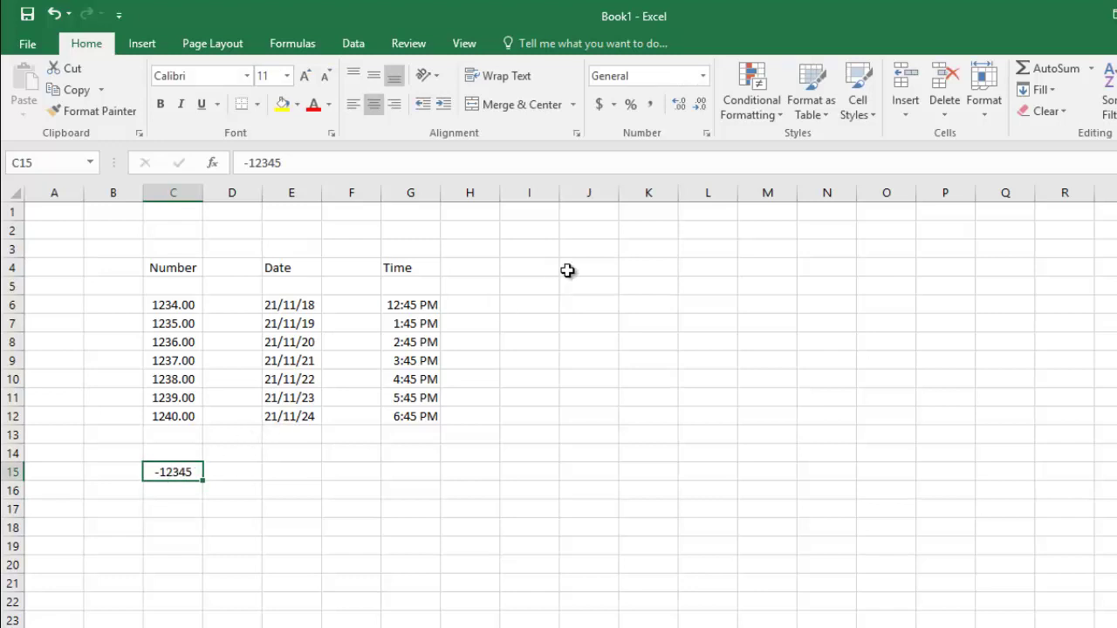
pyautogui.click(707, 133)
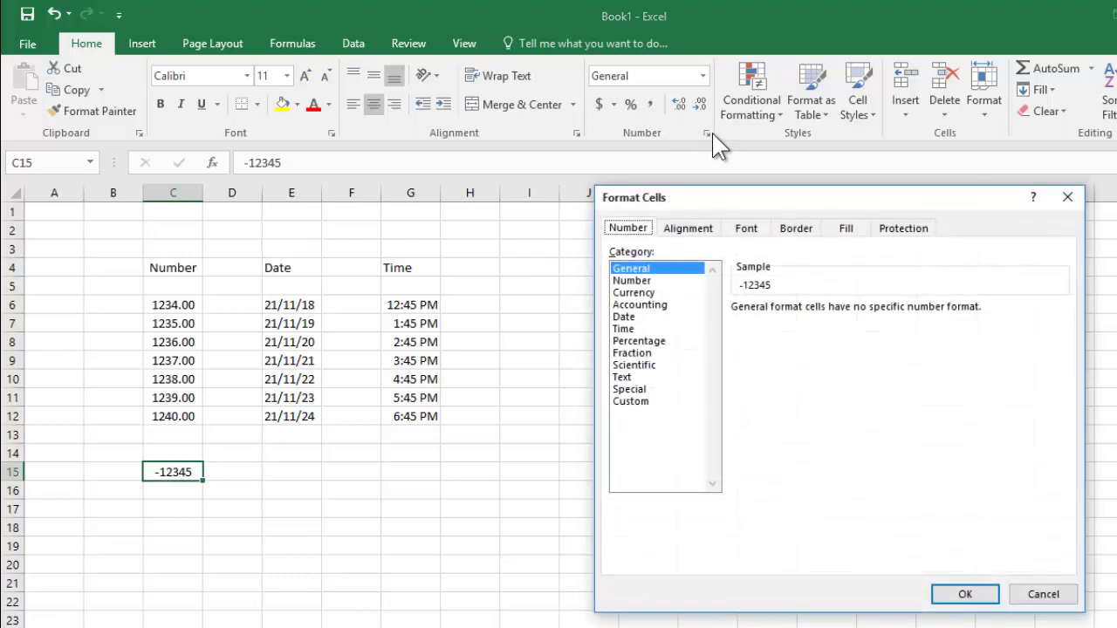
pyautogui.click(621, 280)
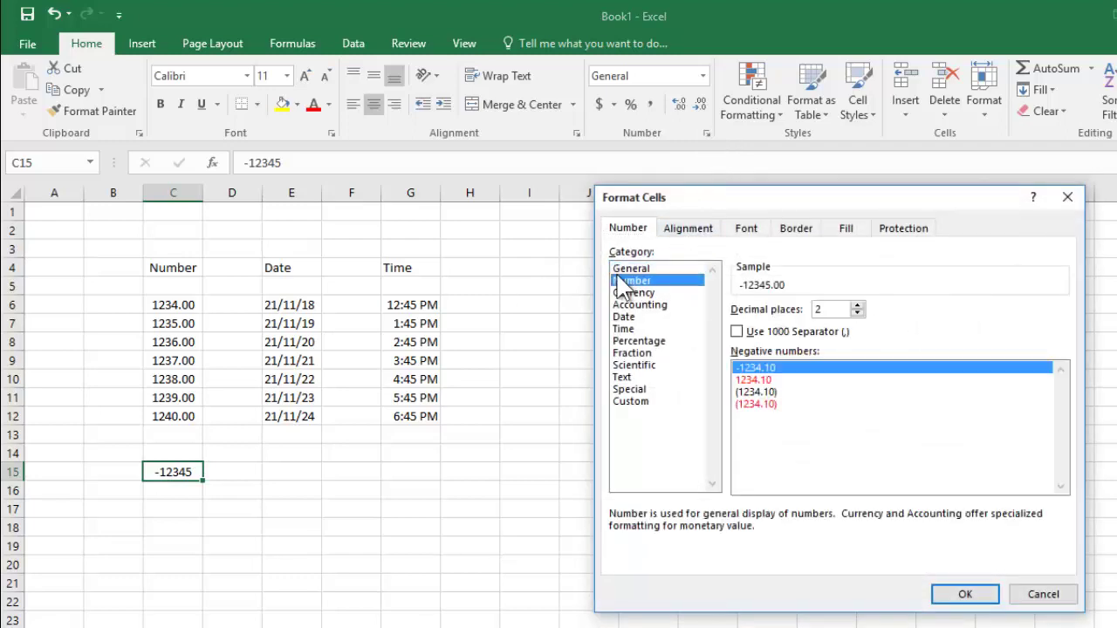
pyautogui.click(750, 381)
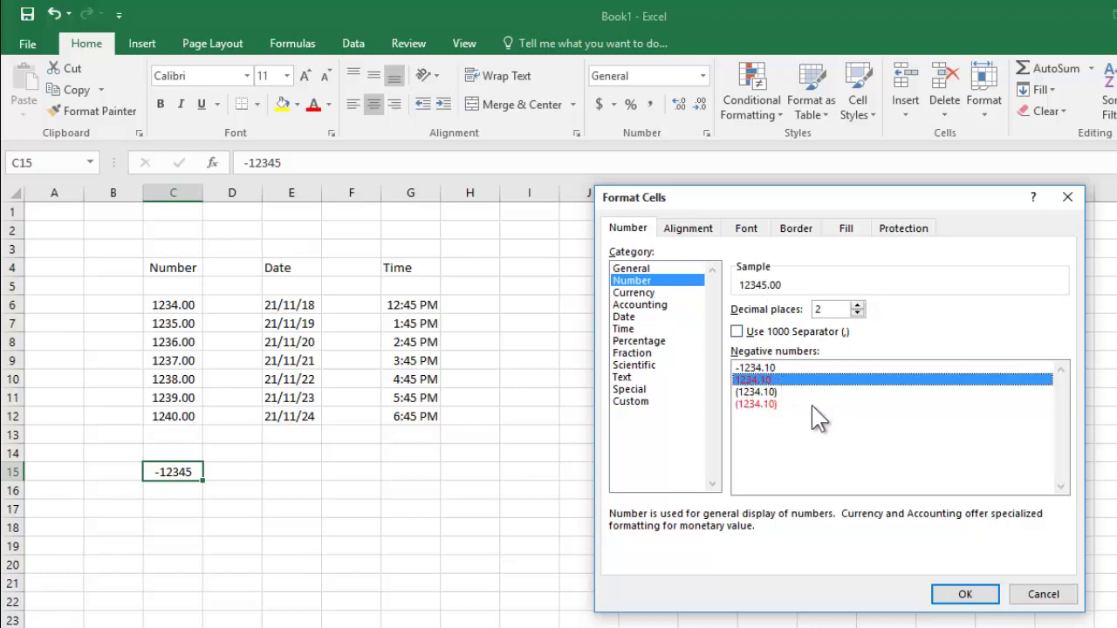
pyautogui.click(964, 594)
pyautogui.click(279, 511)
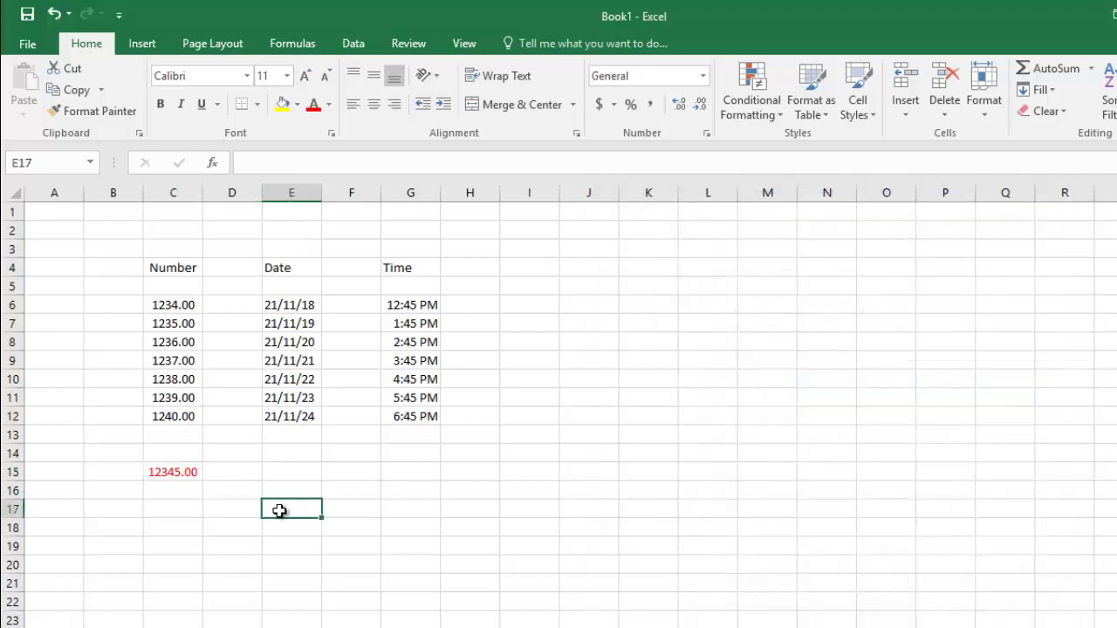
# Check C15's stored value, then turn on the 1000 separator in Format Cells.
pyautogui.click(160, 472)
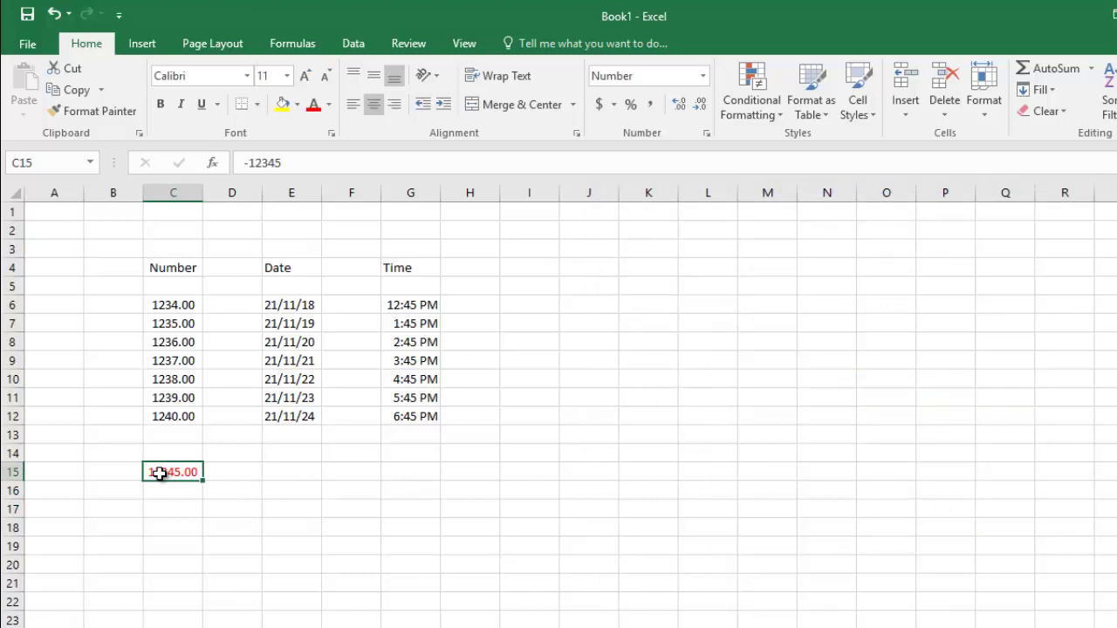
pyautogui.click(169, 507)
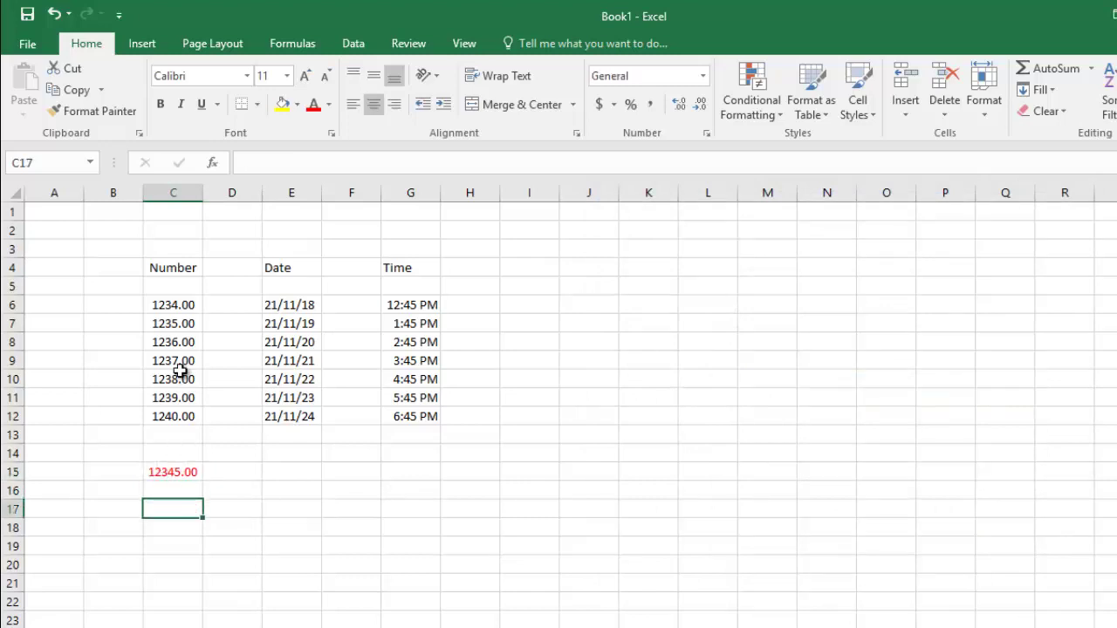
pyautogui.click(188, 477)
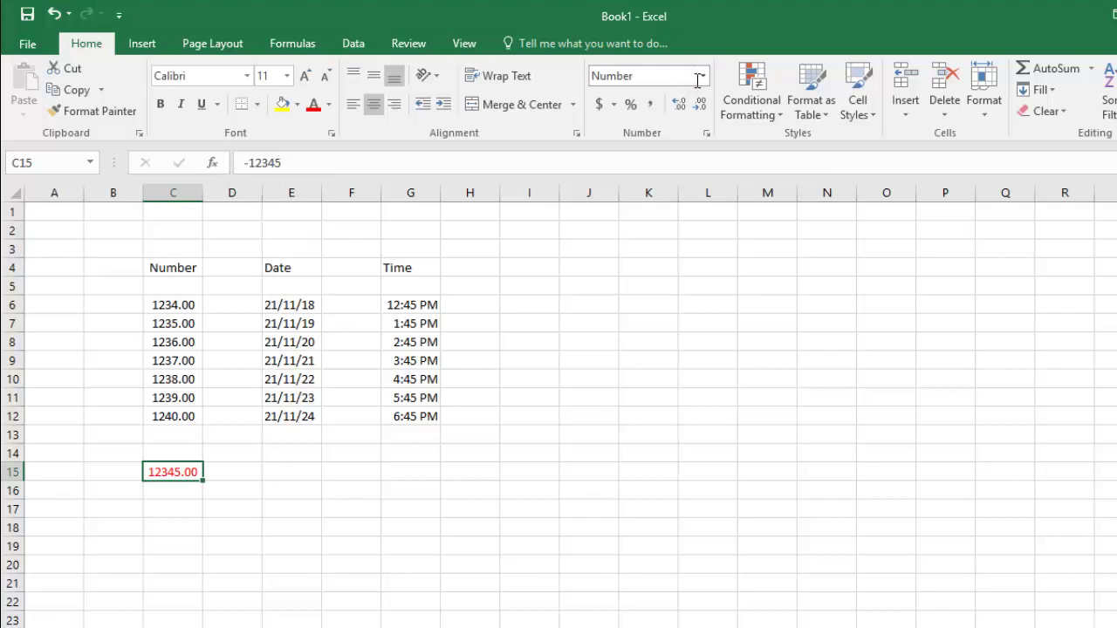
pyautogui.click(707, 132)
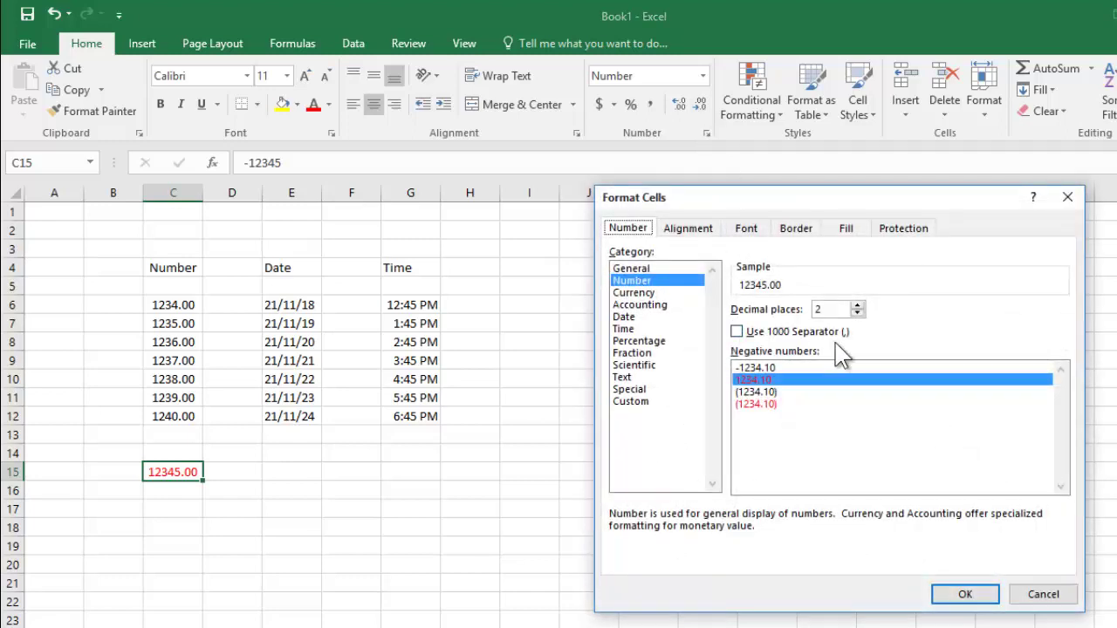
pyautogui.click(737, 333)
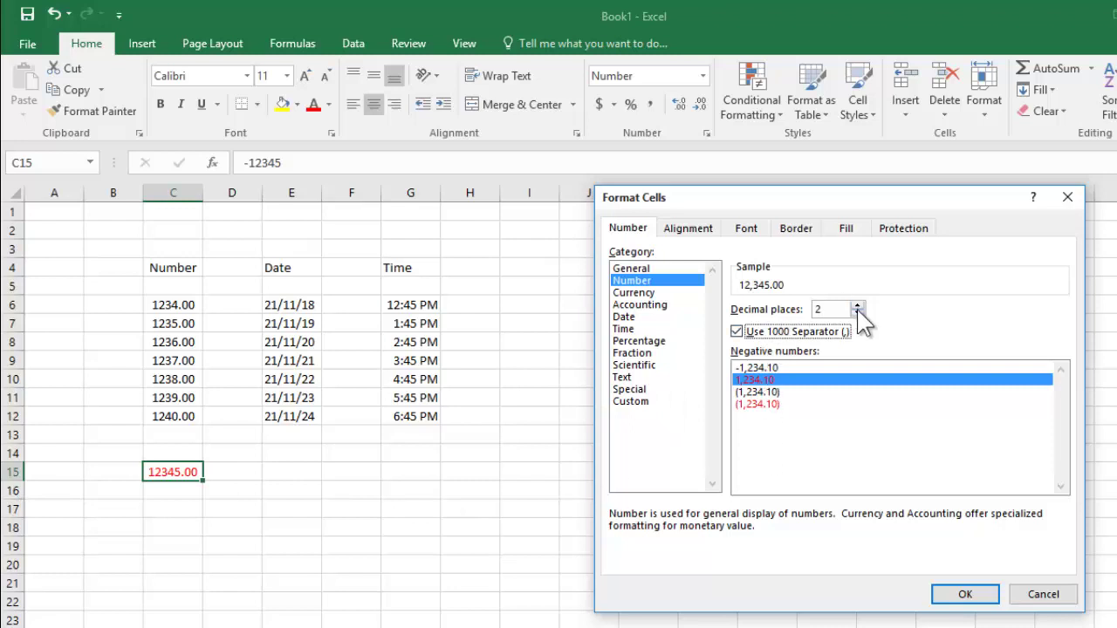
# Set decimal places to 1 and apply, so C15 shows red 12,345.0.
pyautogui.click(858, 315)
pyautogui.click(858, 314)
pyautogui.click(857, 306)
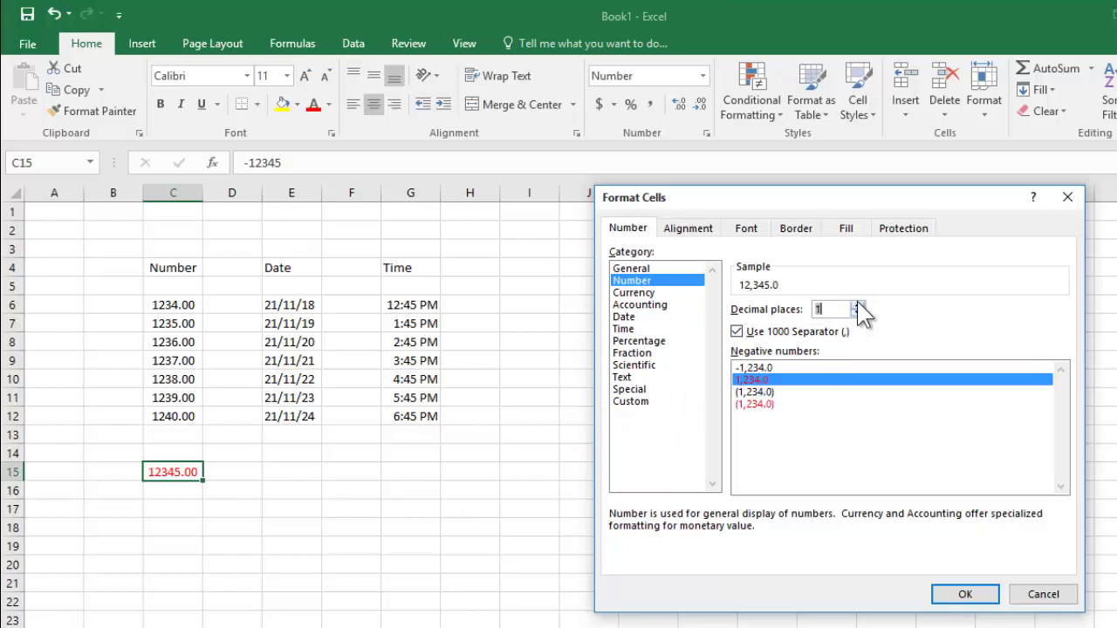
pyautogui.click(857, 306)
pyautogui.click(857, 306)
pyautogui.click(858, 305)
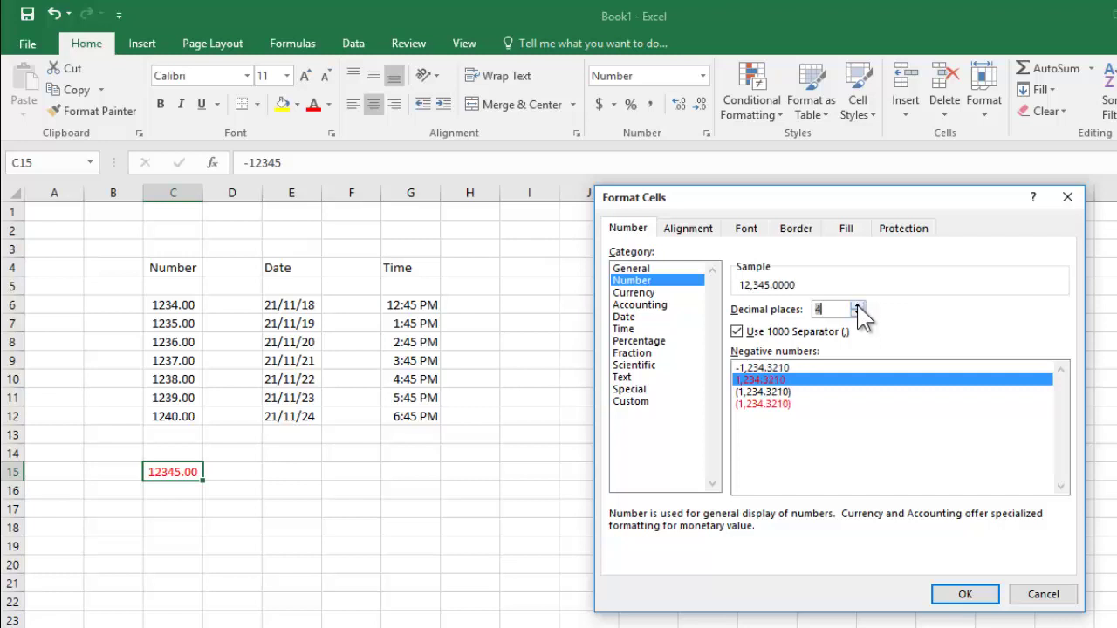
pyautogui.click(857, 314)
pyautogui.click(858, 314)
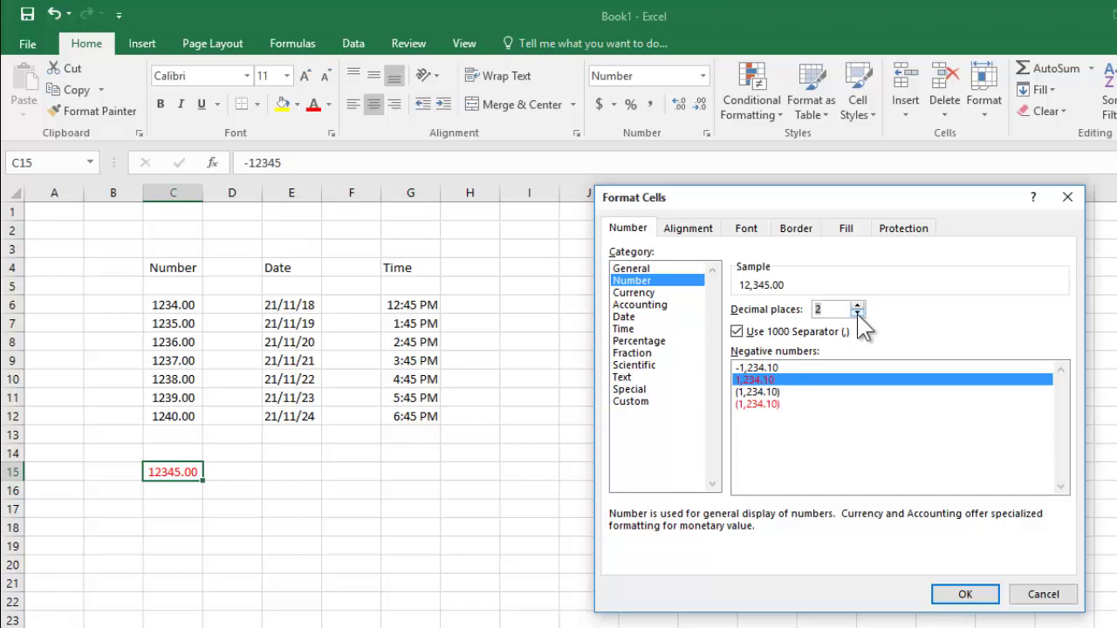
pyautogui.click(857, 314)
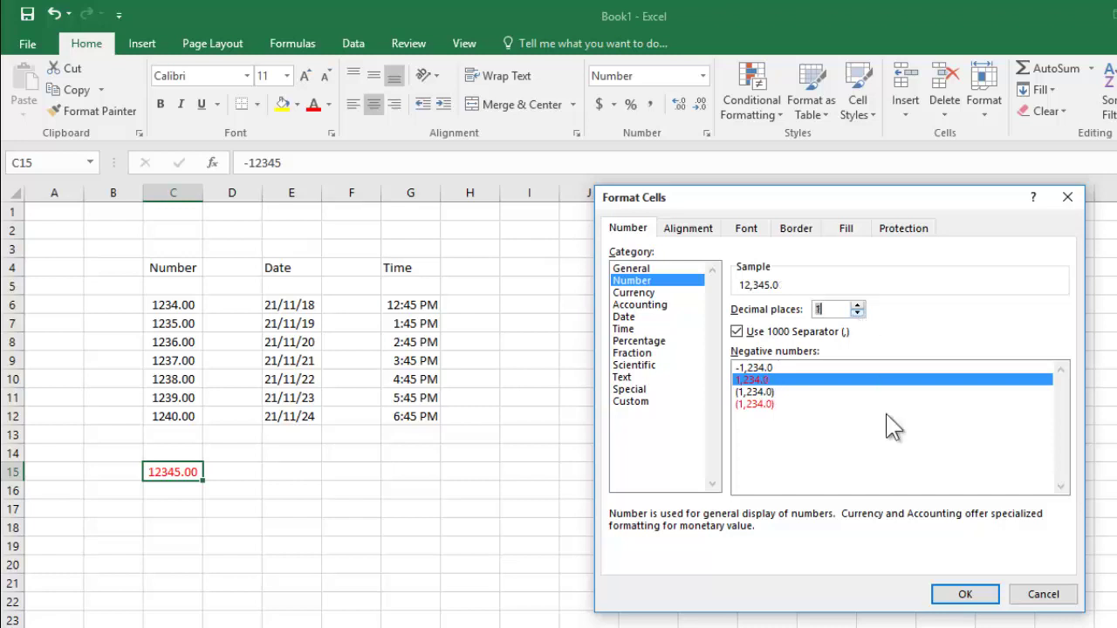
pyautogui.click(964, 602)
pyautogui.click(960, 597)
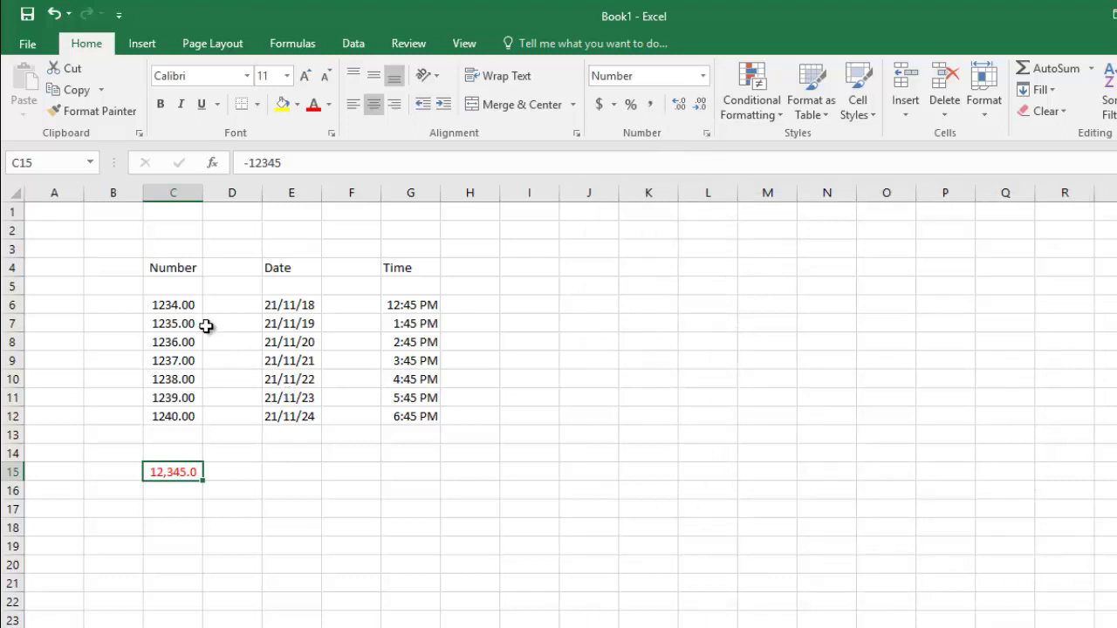
# Undo back to an empty C15 and format the Number column as Currency, $1,234.00–$1,240.00.
pyautogui.hotkey('ctrl', 'z')
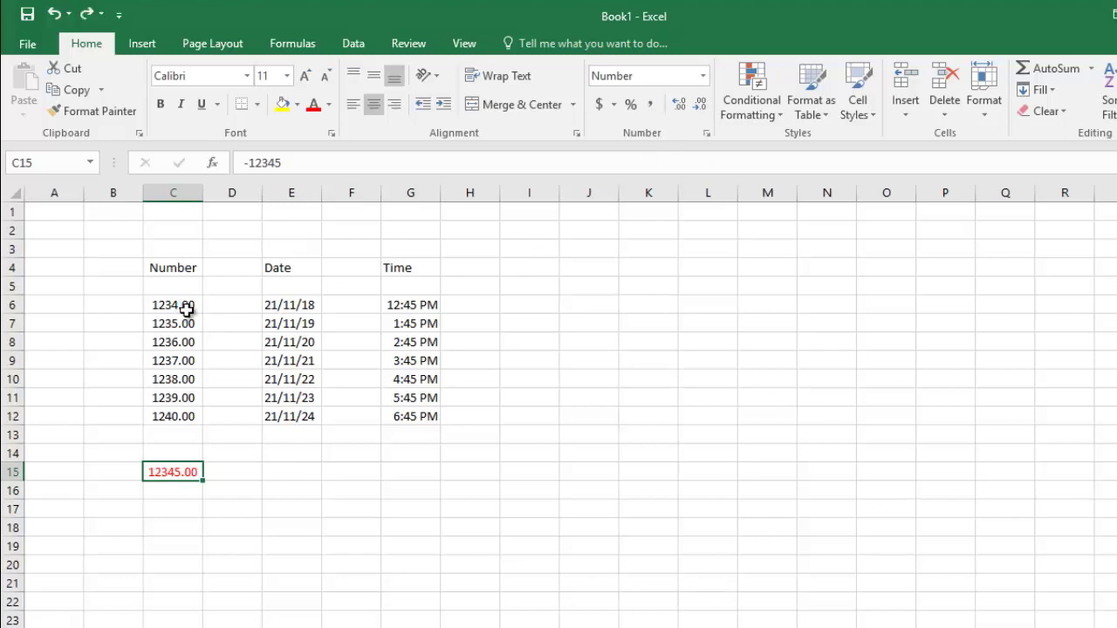
pyautogui.hotkey('ctrl', 'z')
pyautogui.hotkey('ctrl', 'z')
pyautogui.hotkey('ctrl', 'z')
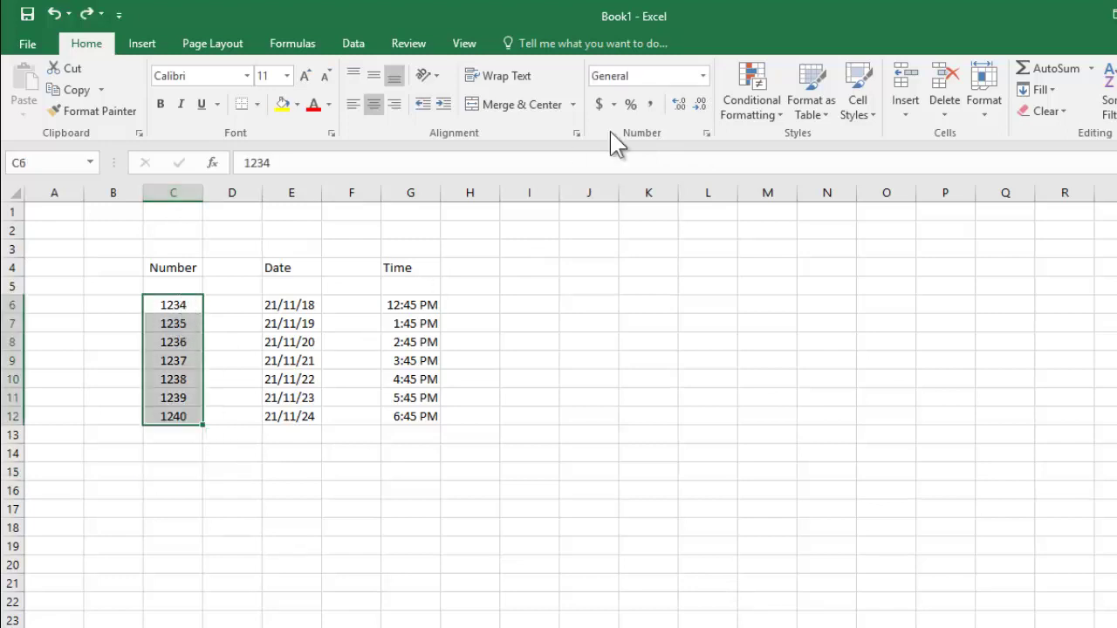
pyautogui.click(703, 77)
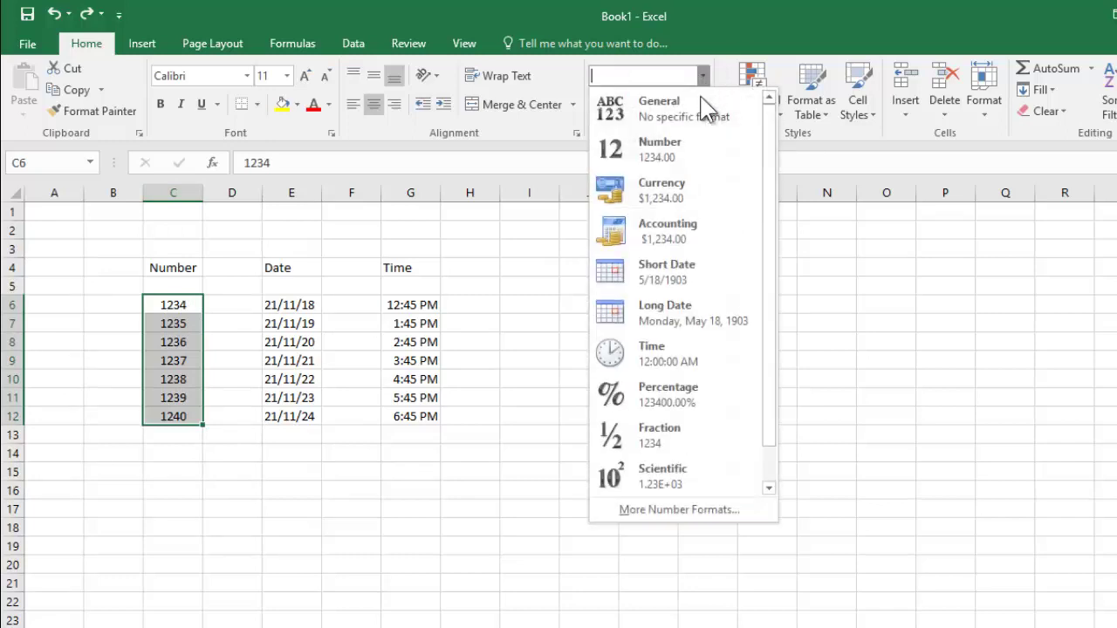
pyautogui.click(702, 188)
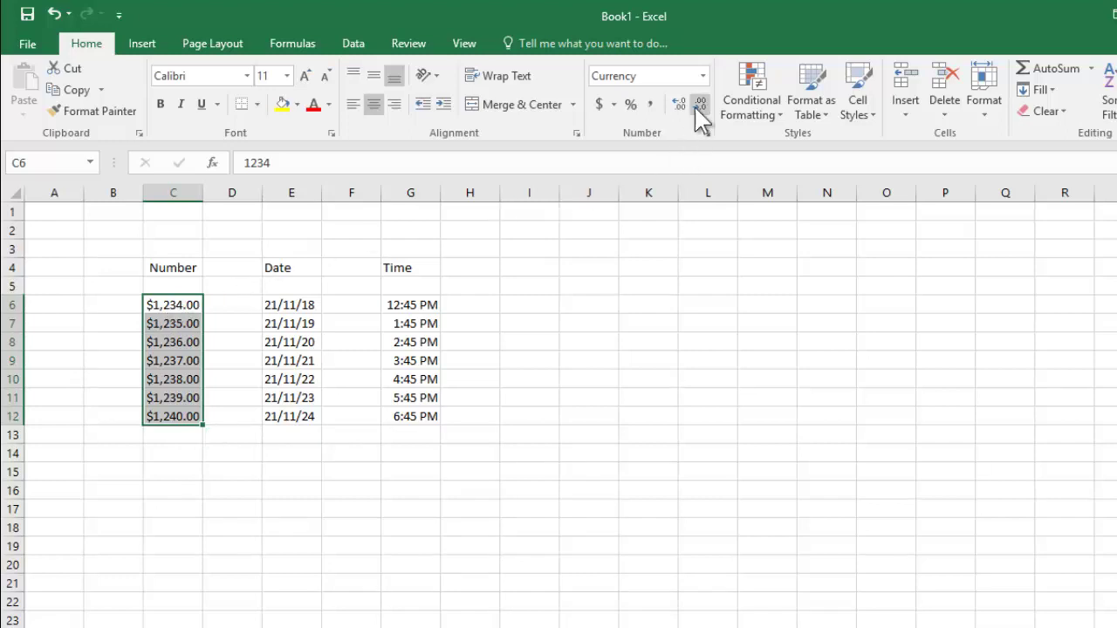
pyautogui.click(707, 133)
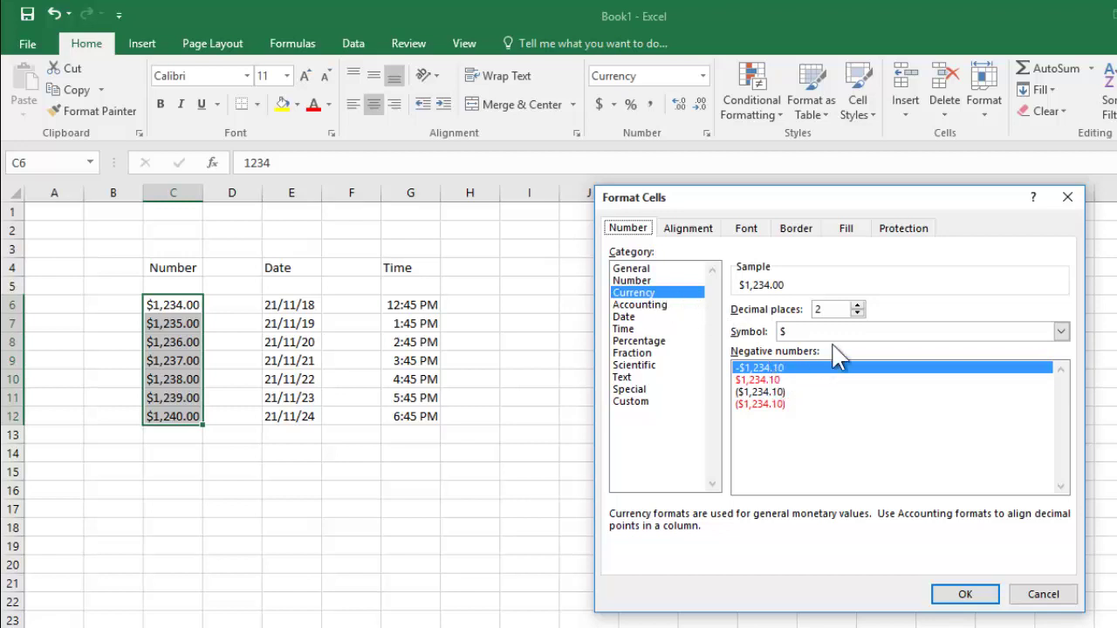
pyautogui.click(1061, 330)
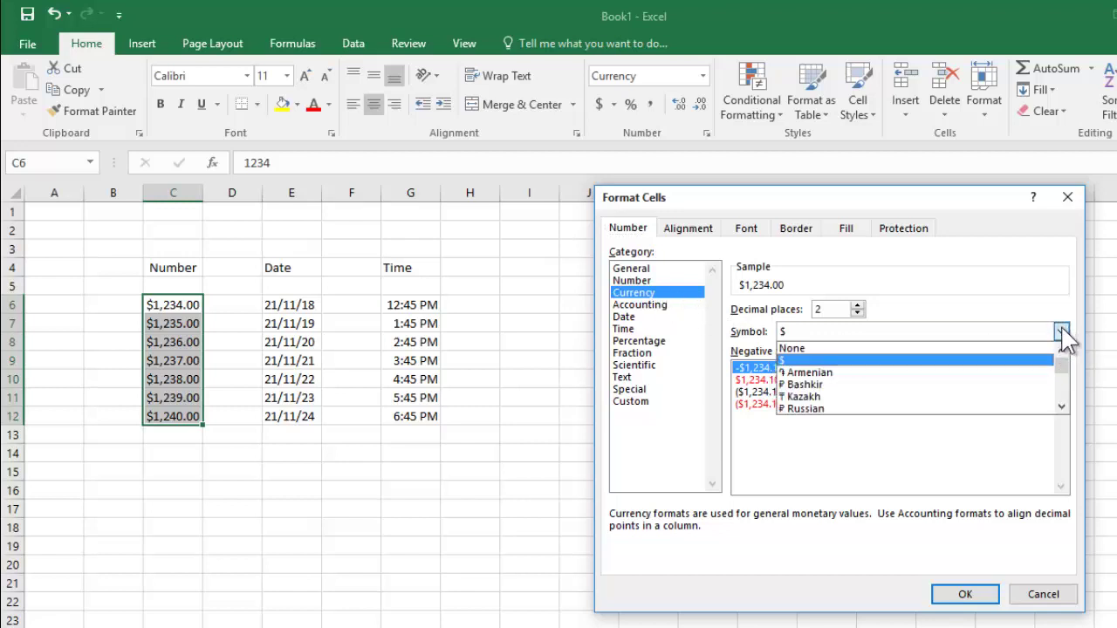
pyautogui.click(1061, 405)
pyautogui.click(1061, 407)
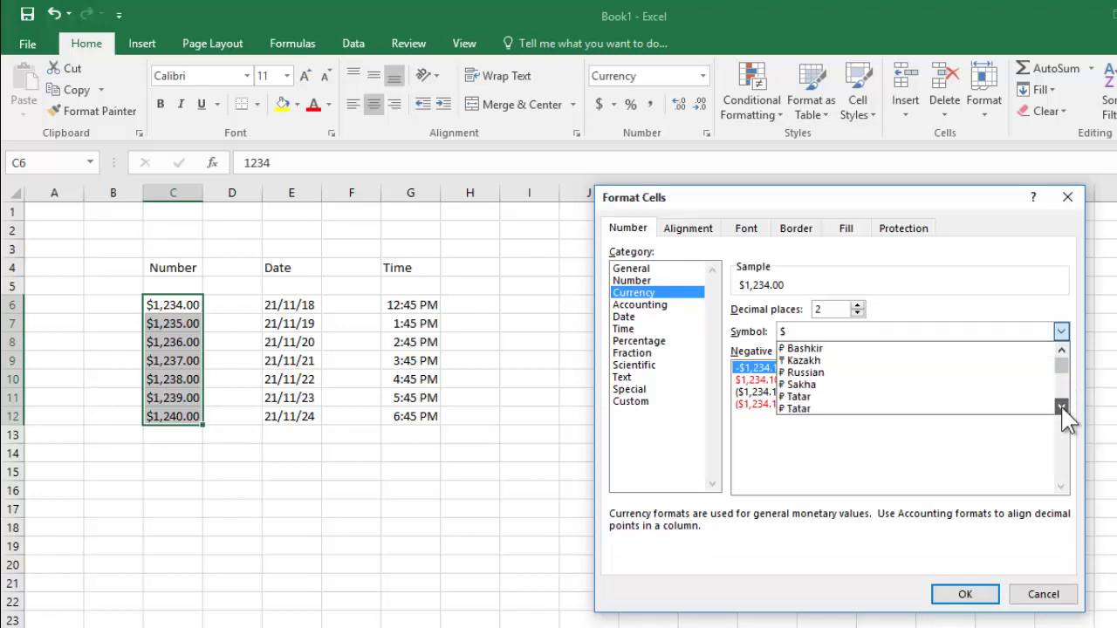
pyautogui.click(1061, 407)
pyautogui.click(1061, 406)
pyautogui.click(1061, 407)
pyautogui.click(1061, 407)
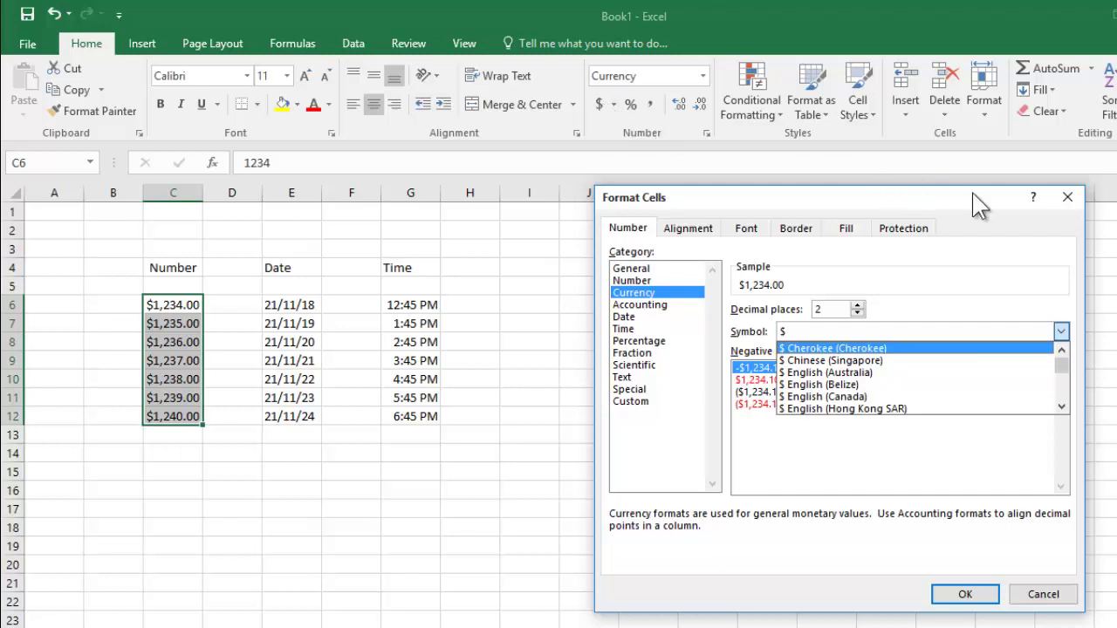
pyautogui.click(1056, 209)
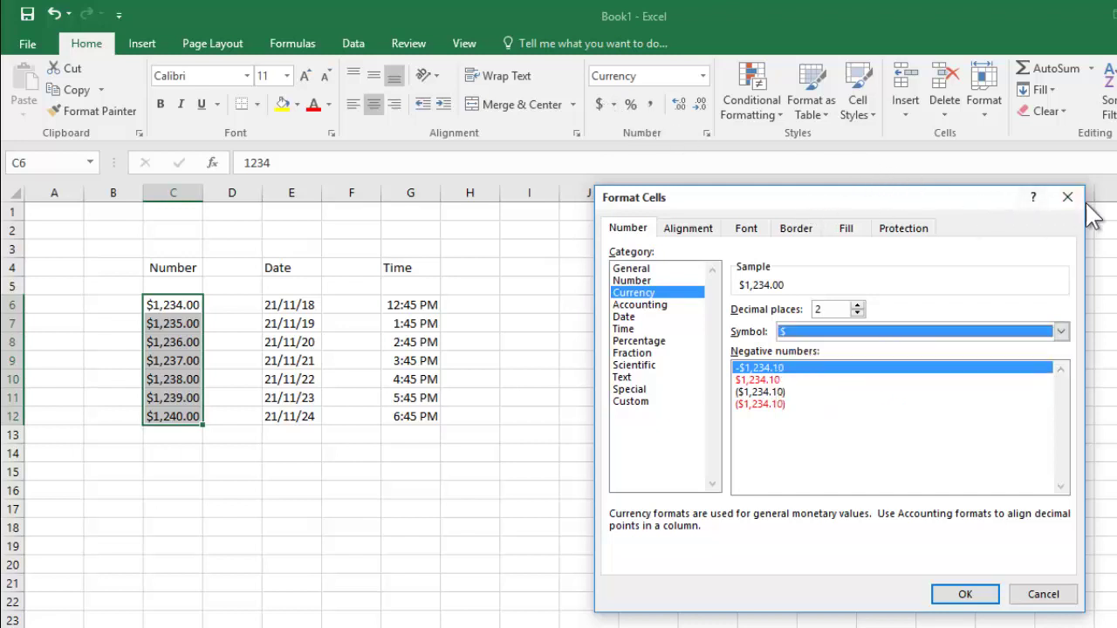
pyautogui.click(1068, 193)
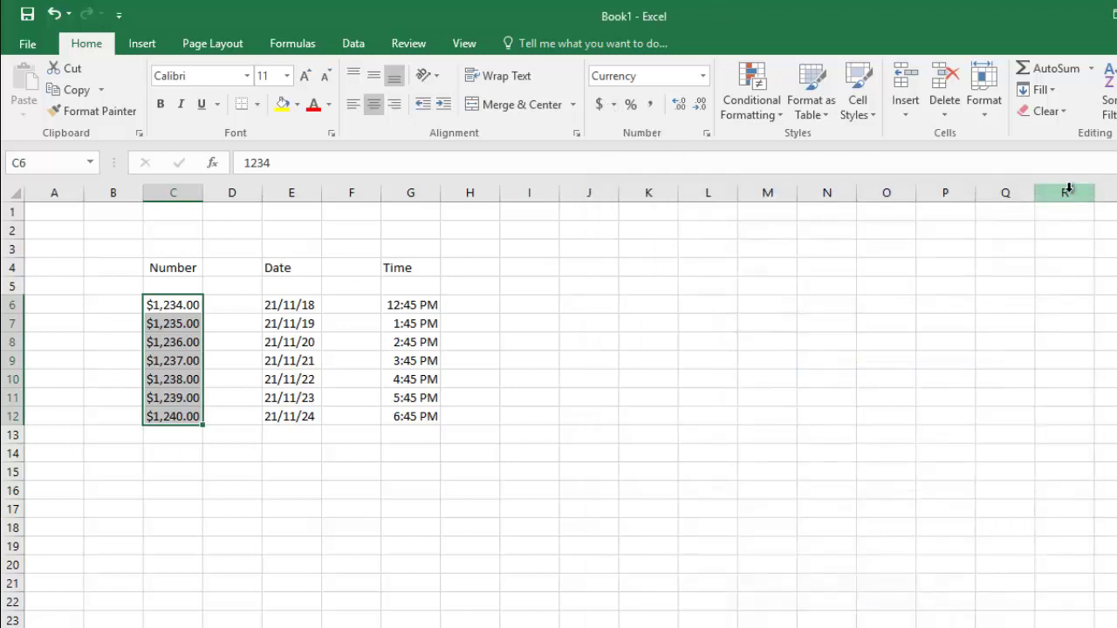
pyautogui.click(614, 104)
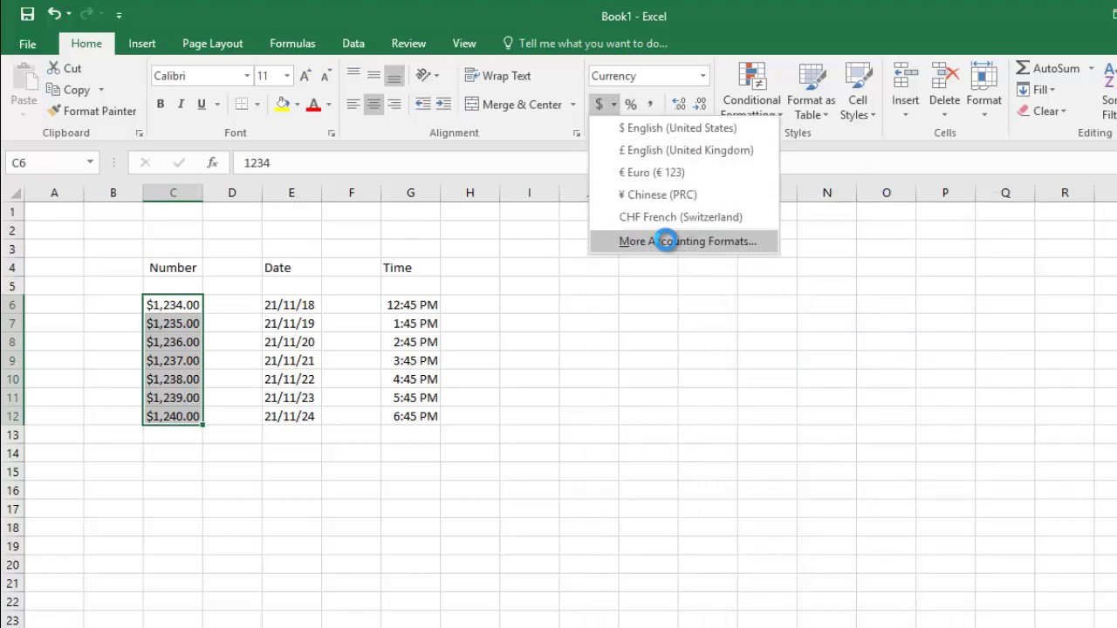
pyautogui.click(665, 243)
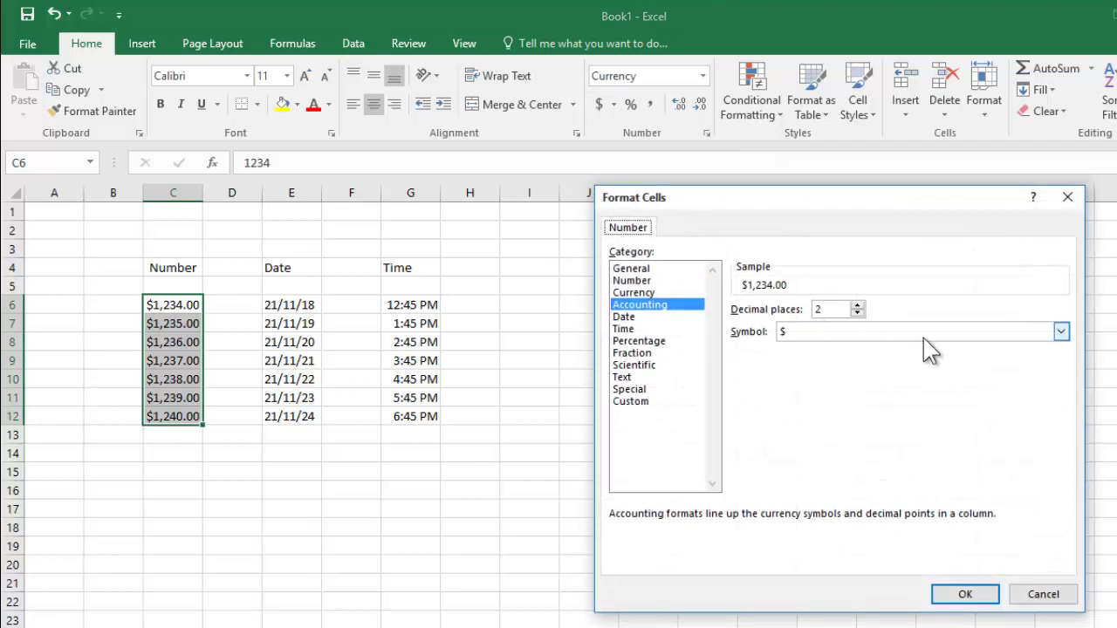
pyautogui.click(1063, 193)
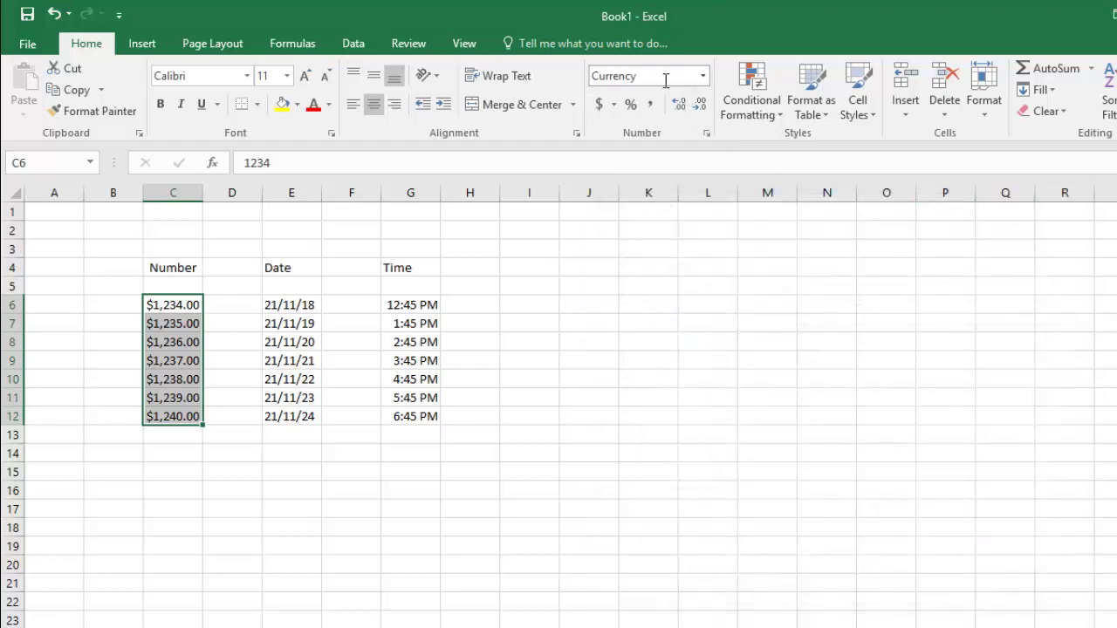
pyautogui.click(708, 133)
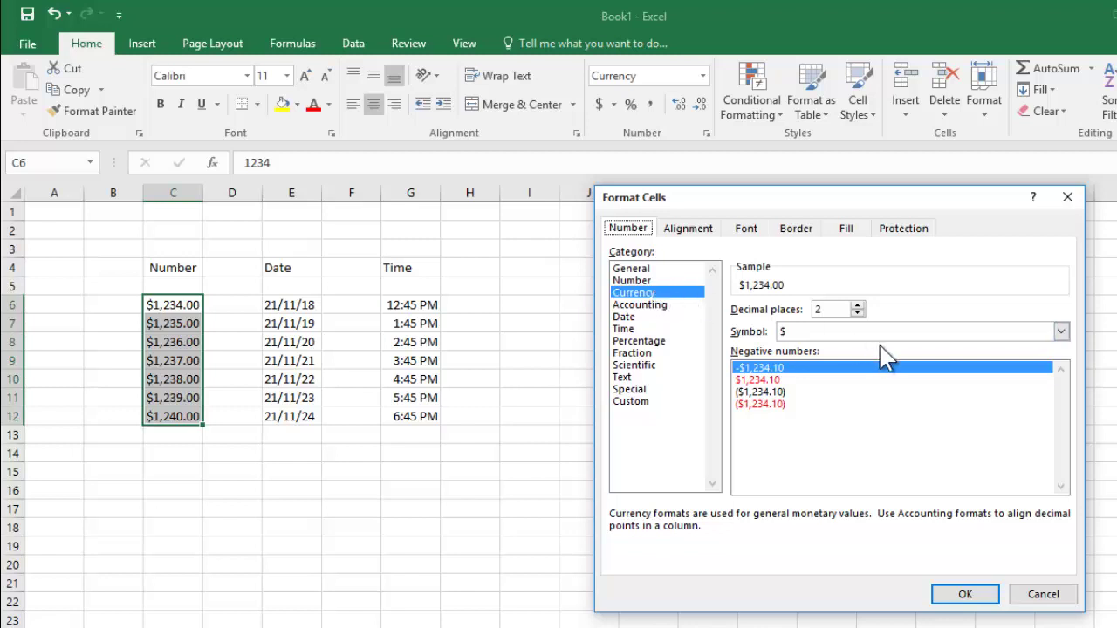
pyautogui.click(768, 381)
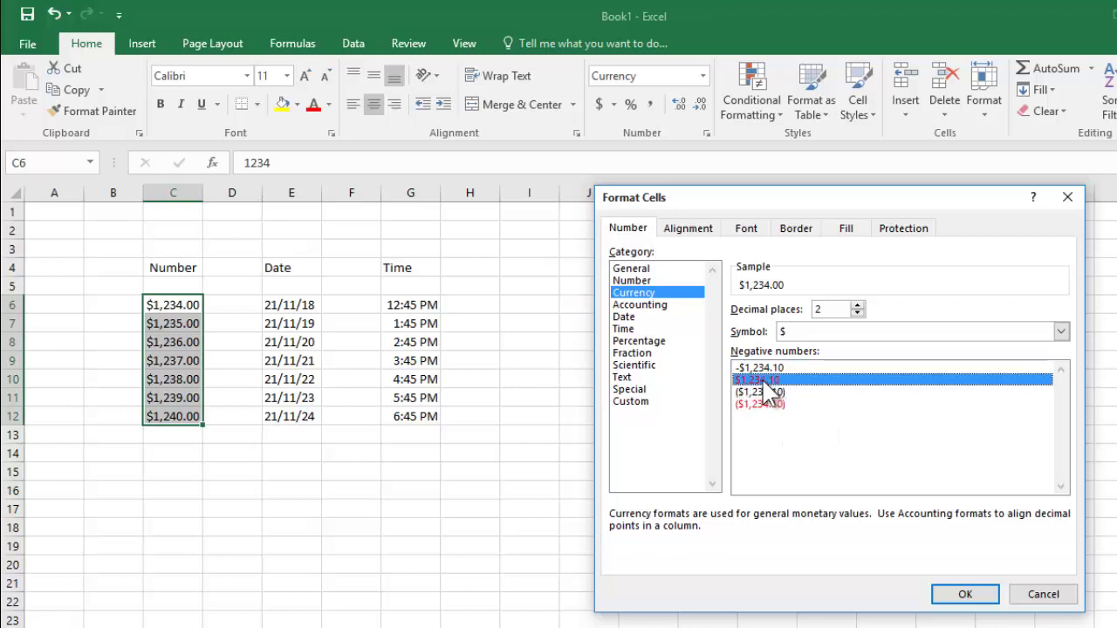
pyautogui.click(759, 404)
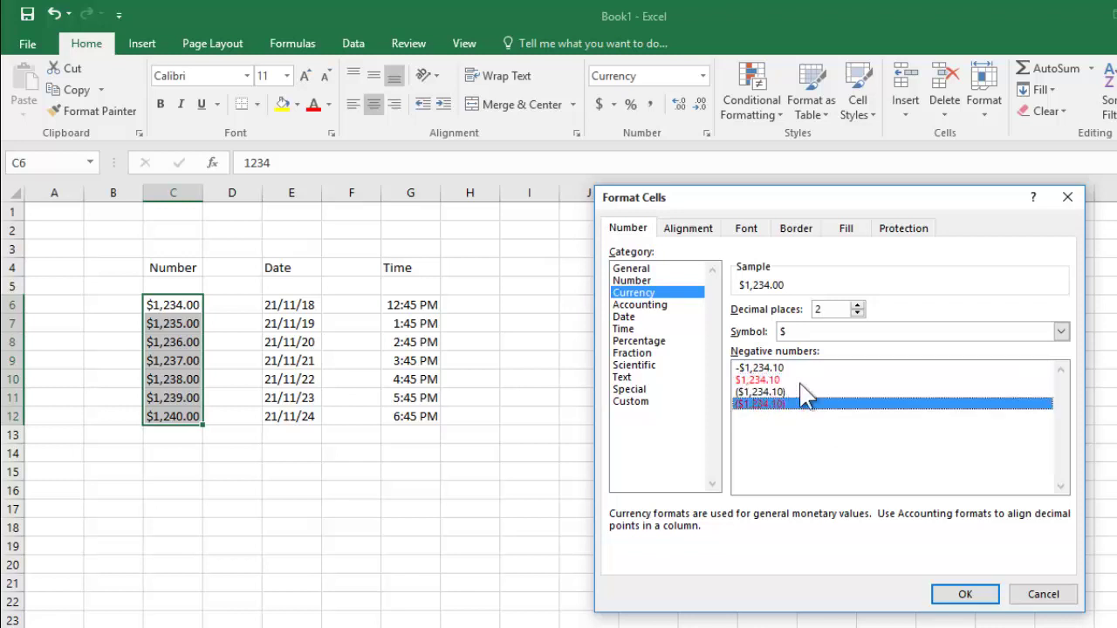
pyautogui.click(1061, 333)
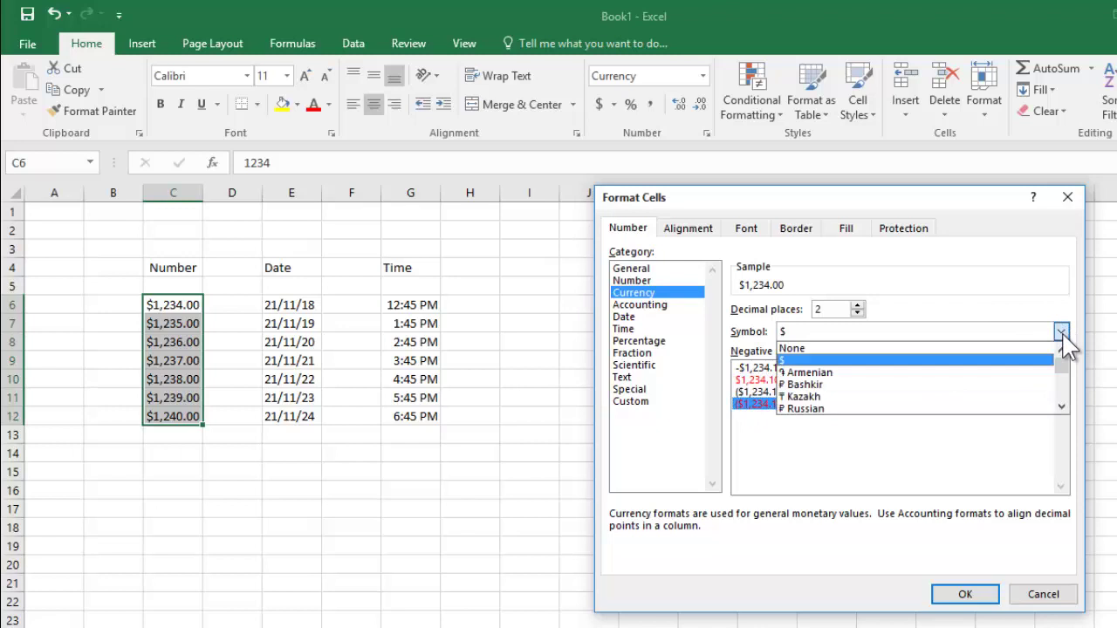
pyautogui.click(1061, 405)
pyautogui.moveTo(1061, 406); pyautogui.dragTo(1062, 405)
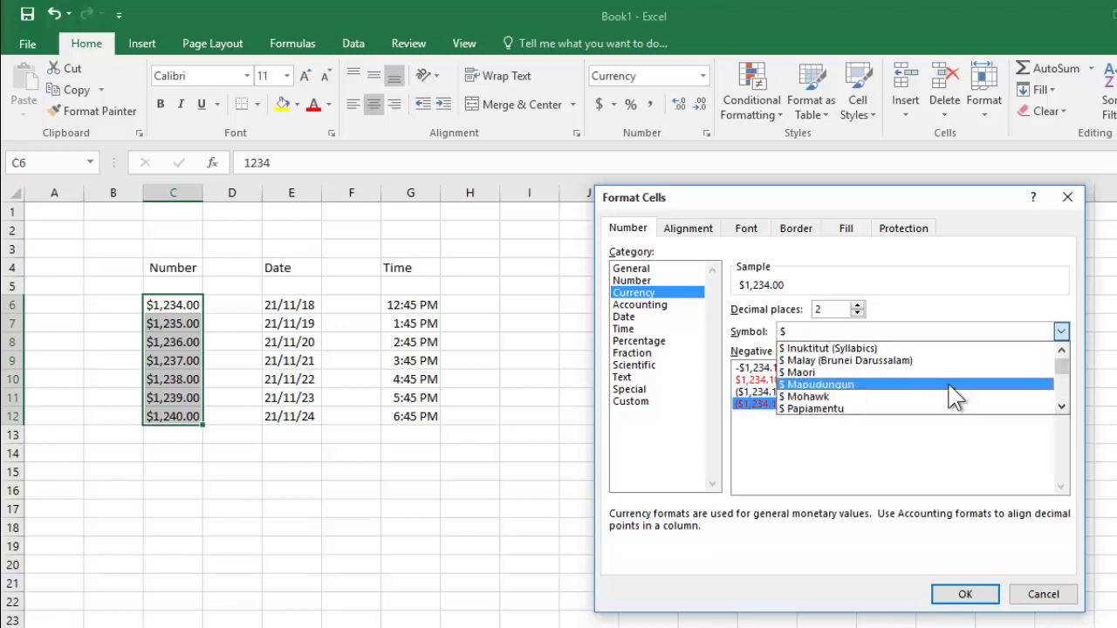
pyautogui.click(999, 454)
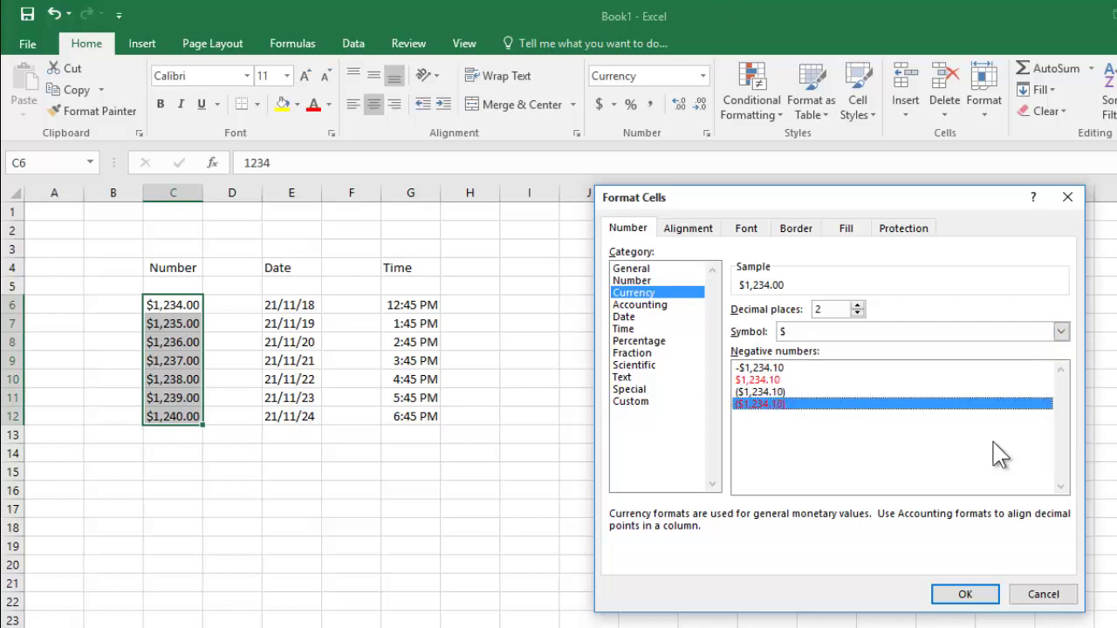
pyautogui.click(858, 305)
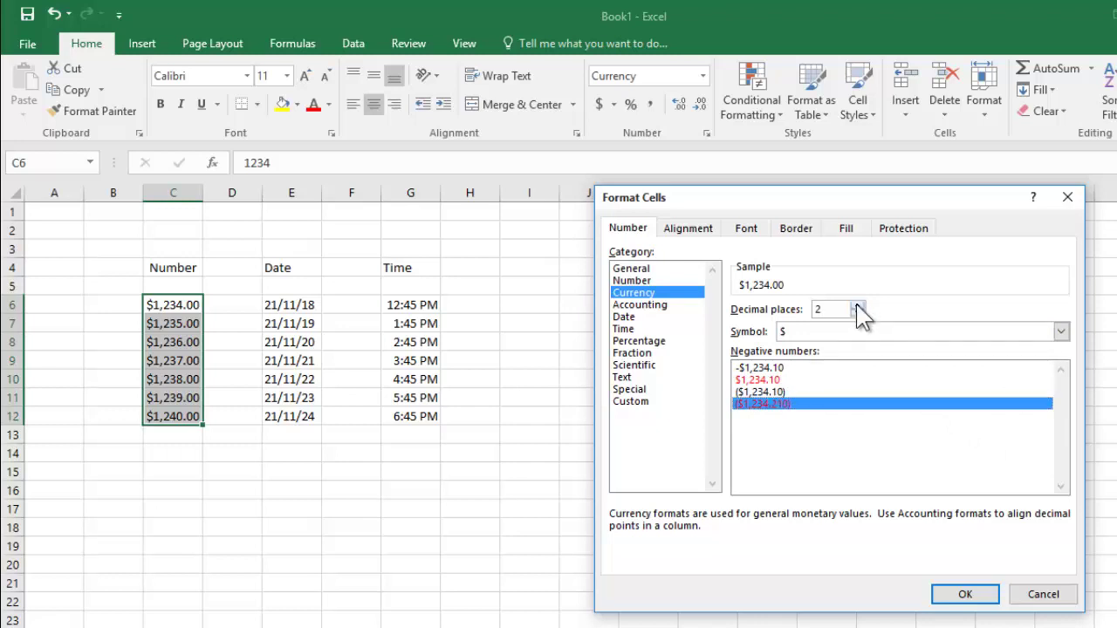
pyautogui.click(857, 314)
pyautogui.click(1066, 198)
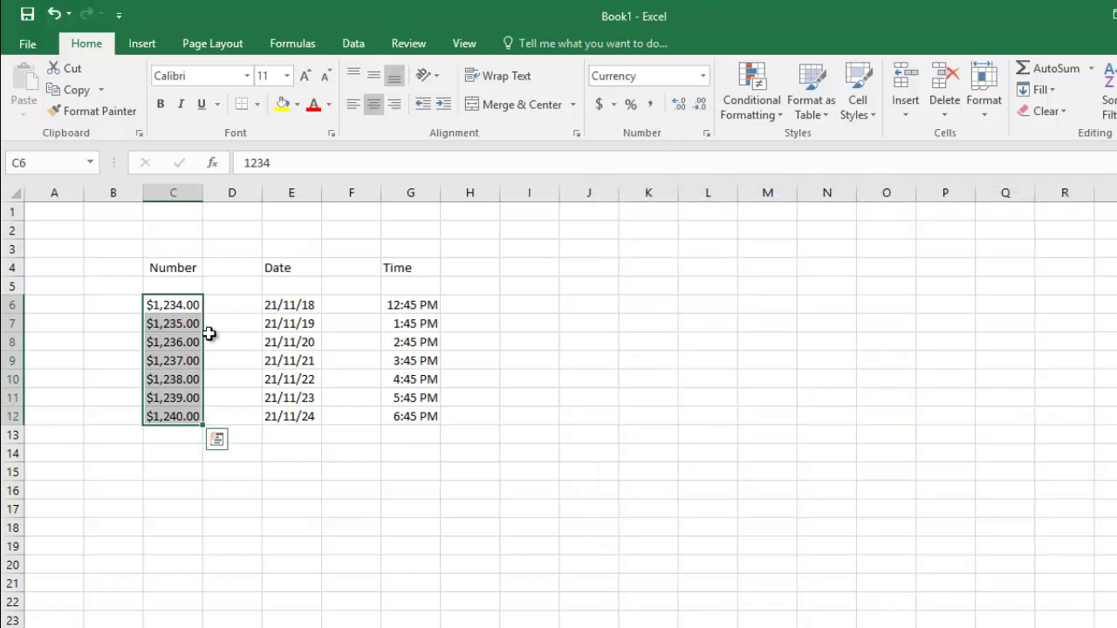
# Undo Currency, apply Accounting to the Number column and widen column C to fit.
pyautogui.hotkey('ctrl', 'z')
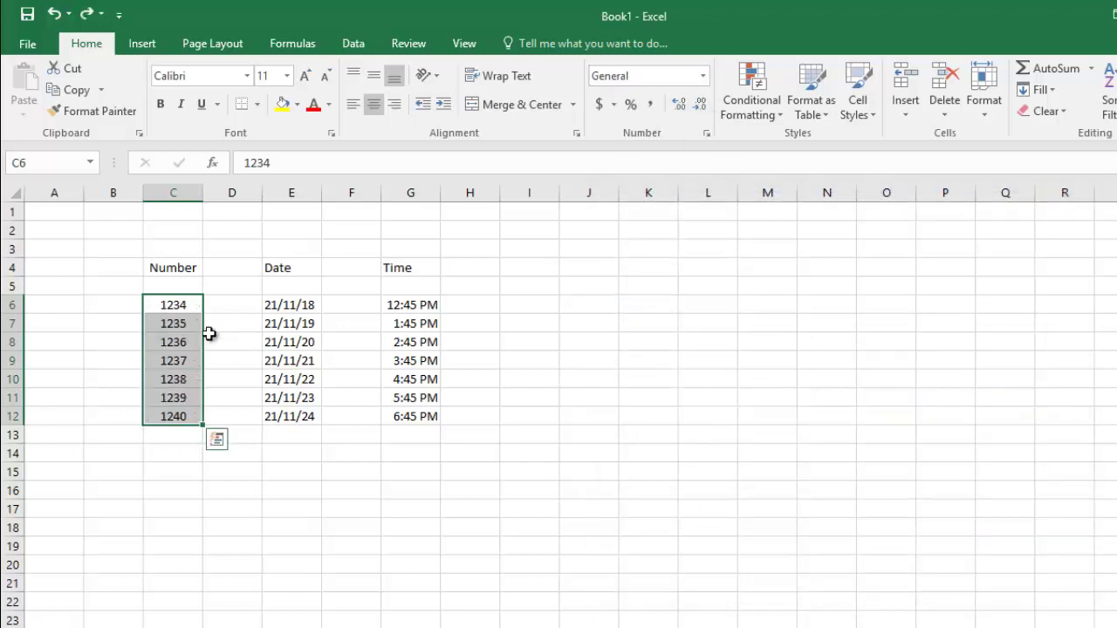
pyautogui.click(703, 76)
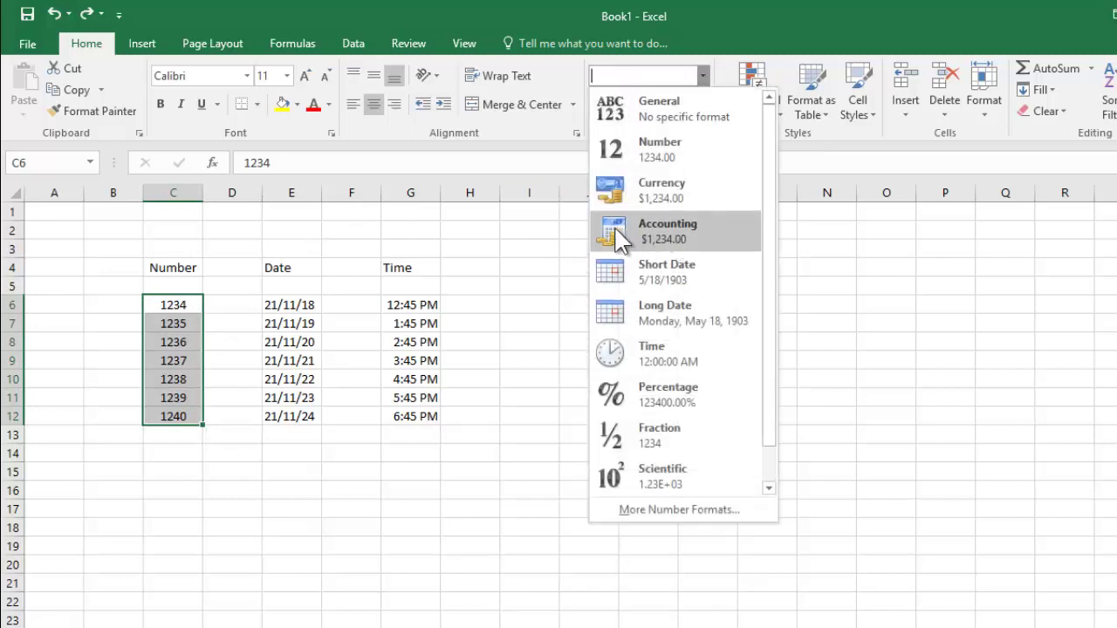
pyautogui.click(689, 227)
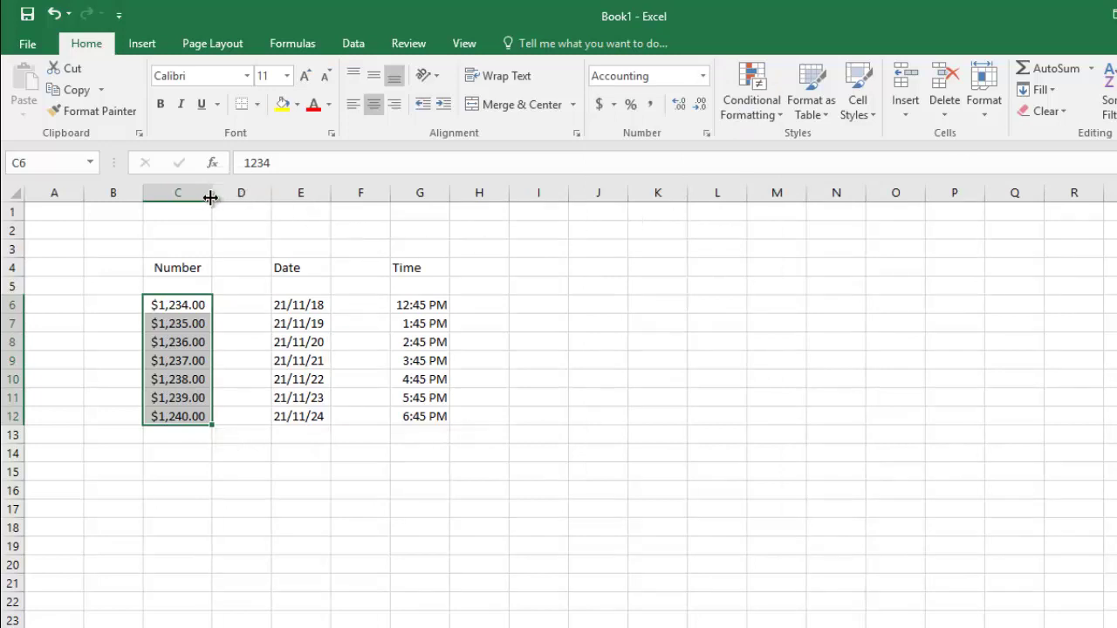
pyautogui.moveTo(210, 197); pyautogui.dragTo(260, 199)
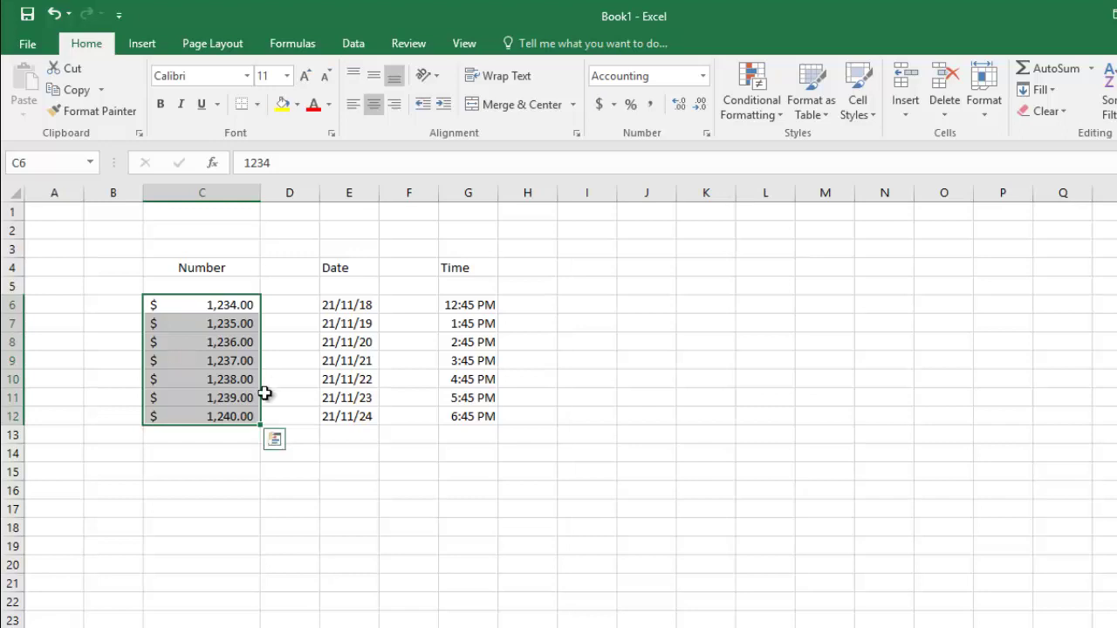
pyautogui.click(344, 492)
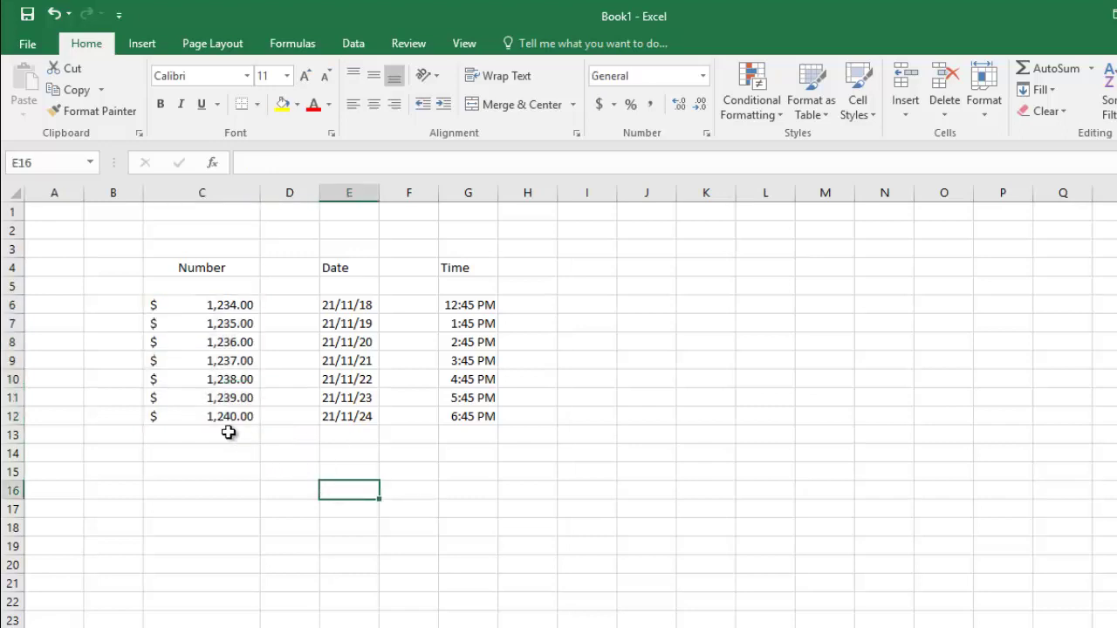
# Reapply Currency then Accounting to C6:C12, with $ at each cell's left edge.
pyautogui.moveTo(218, 305); pyautogui.dragTo(228, 416)
pyautogui.click(703, 76)
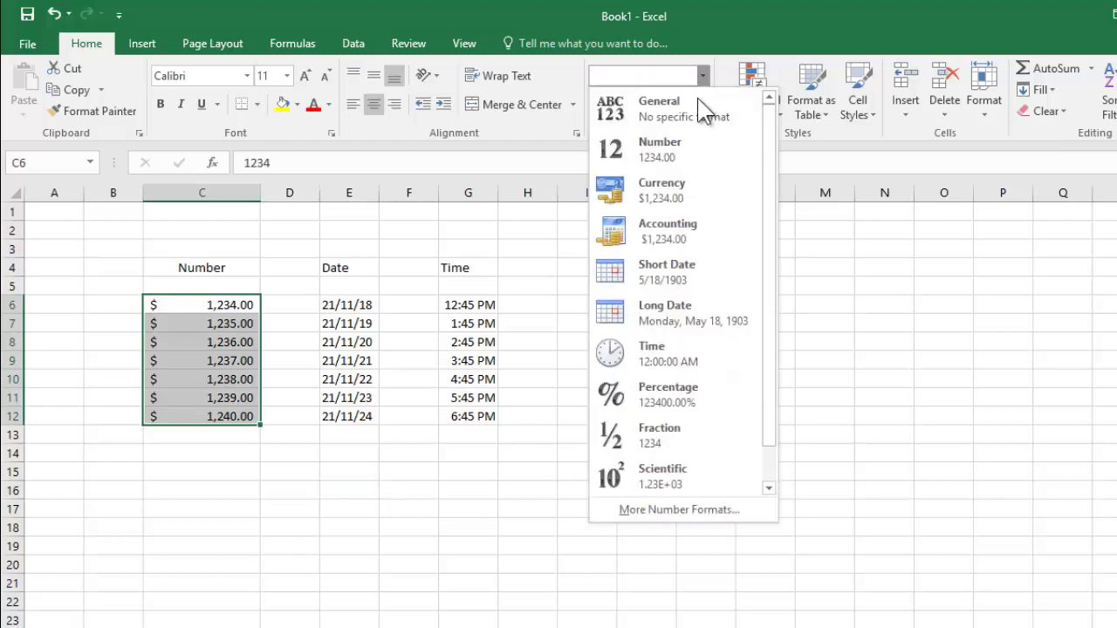
pyautogui.click(705, 192)
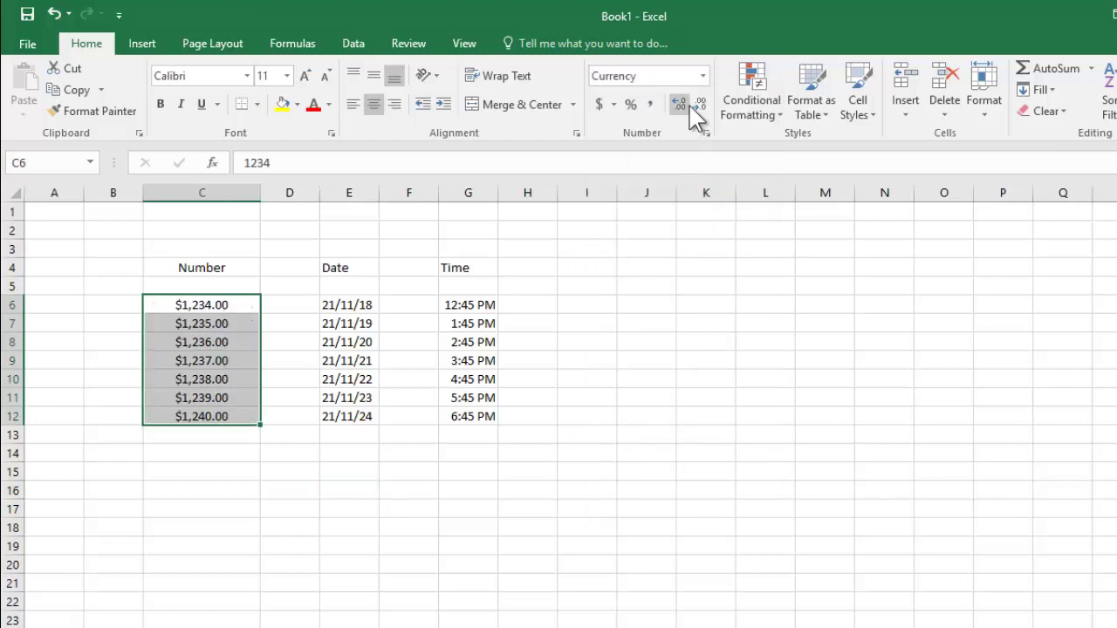
pyautogui.click(703, 76)
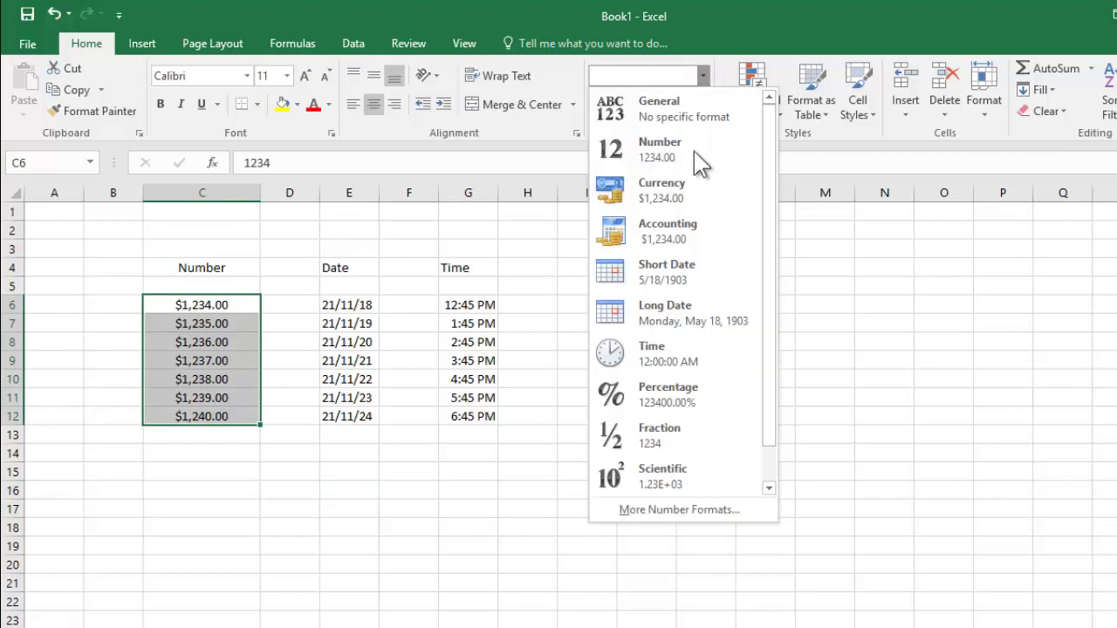
pyautogui.click(694, 225)
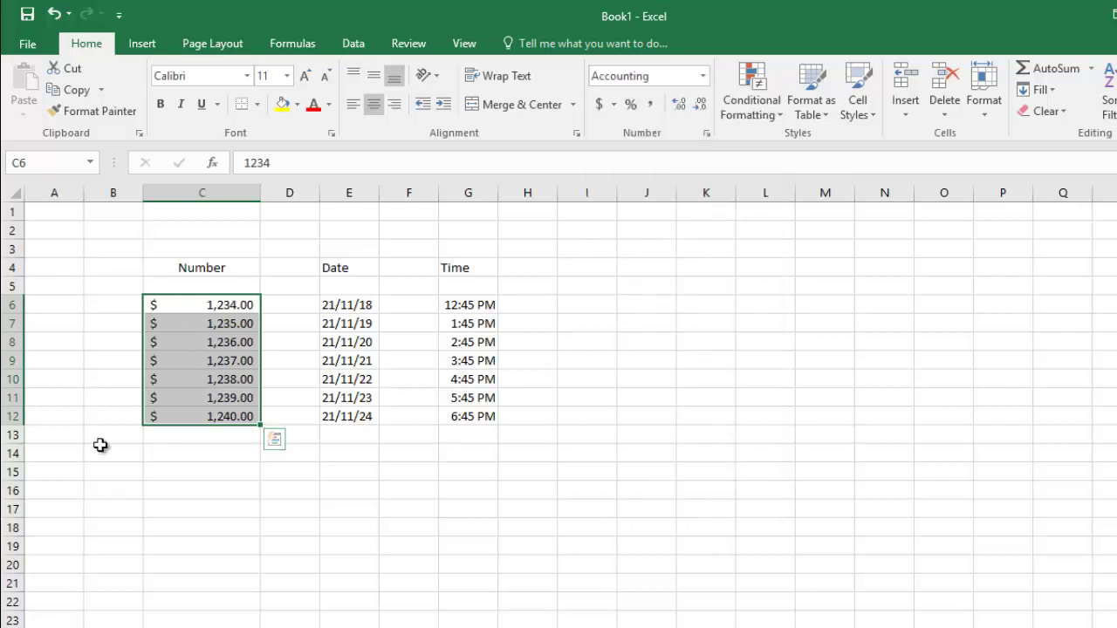
pyautogui.click(165, 488)
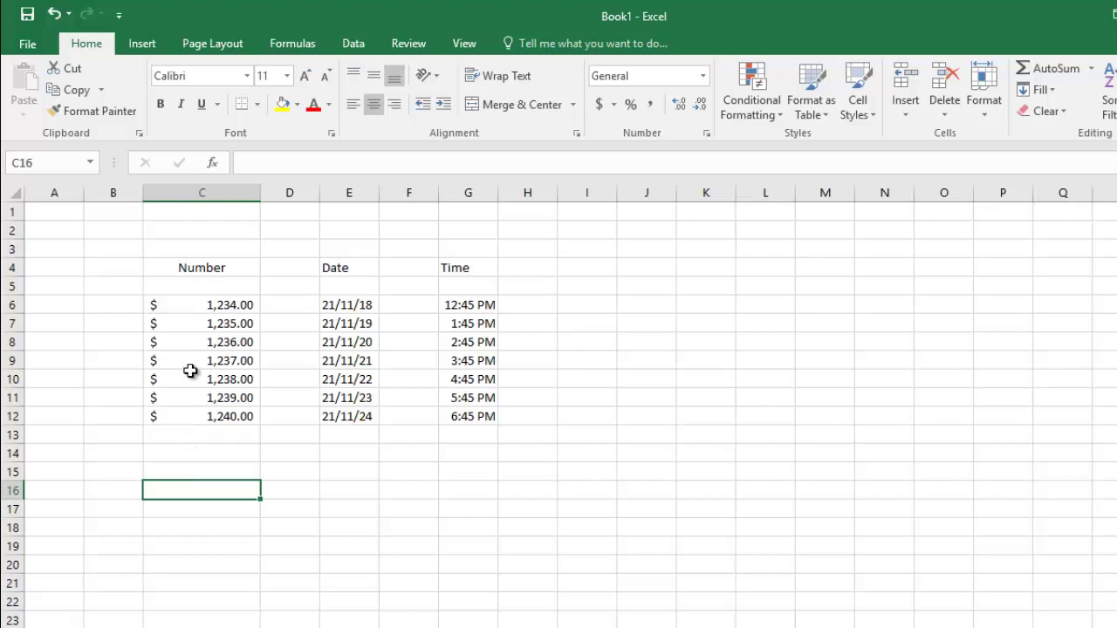
pyautogui.click(221, 322)
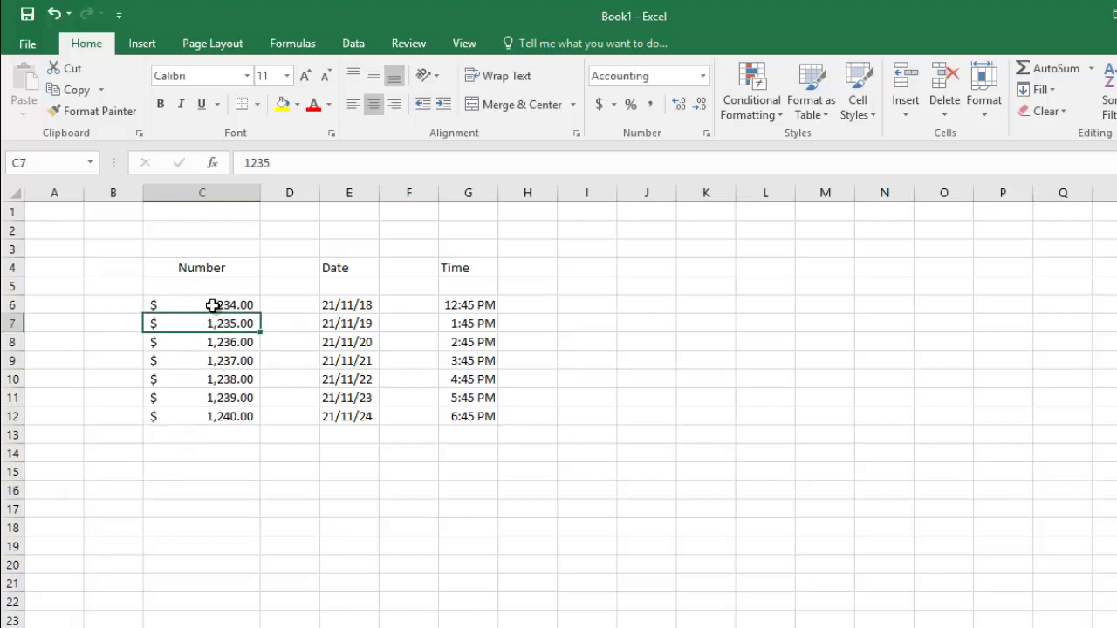
pyautogui.moveTo(214, 305); pyautogui.dragTo(211, 416)
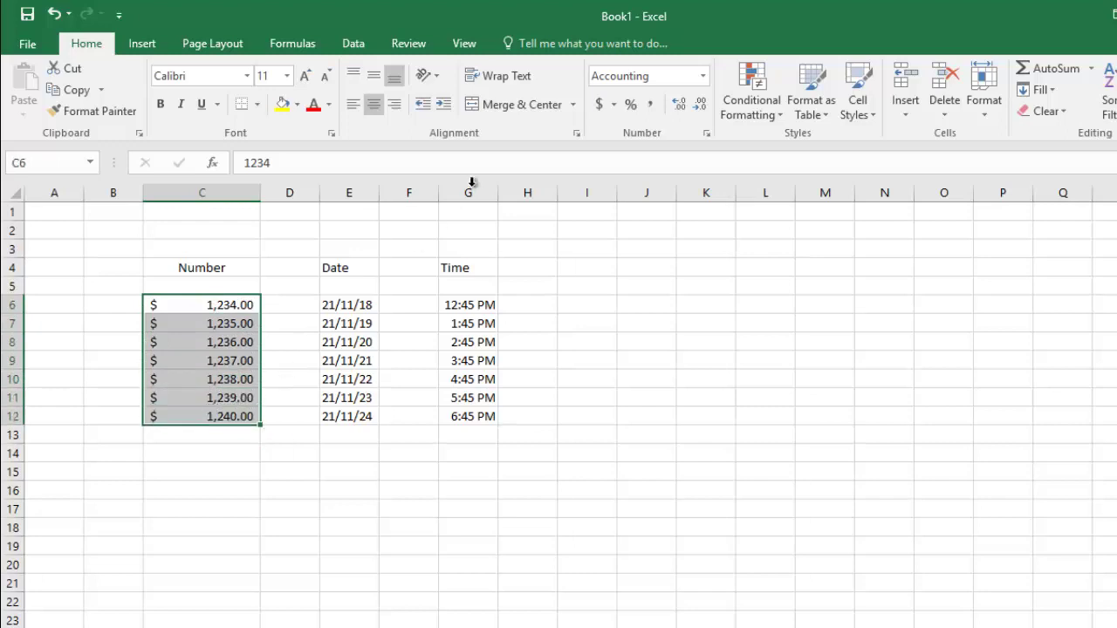
# Switch the accounting symbol to Euro, then undo back through the format changes.
pyautogui.click(614, 105)
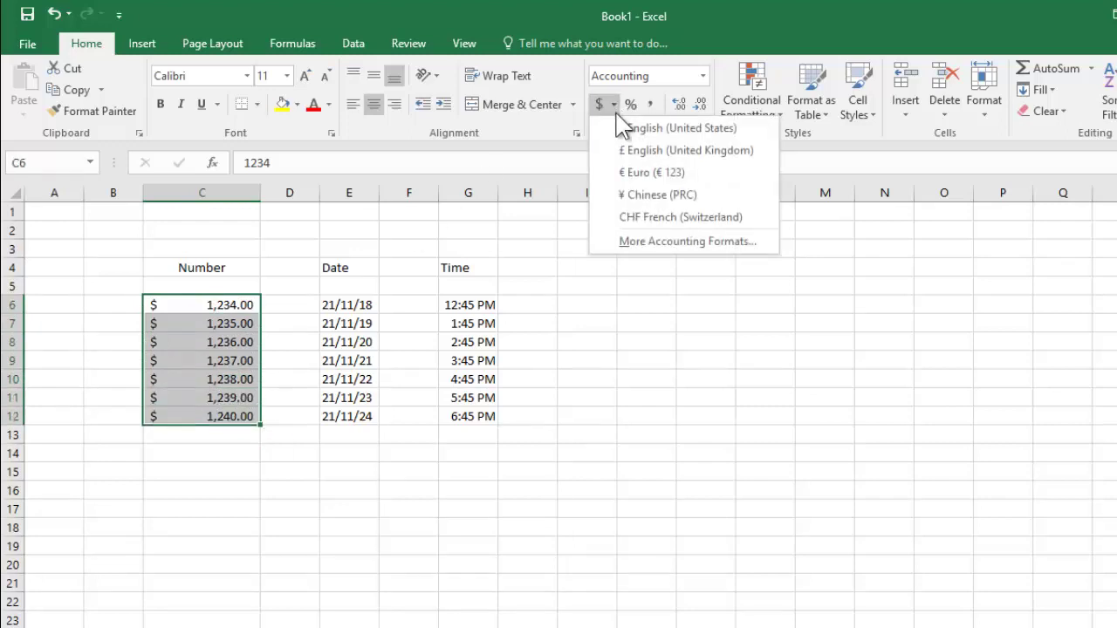
pyautogui.click(642, 178)
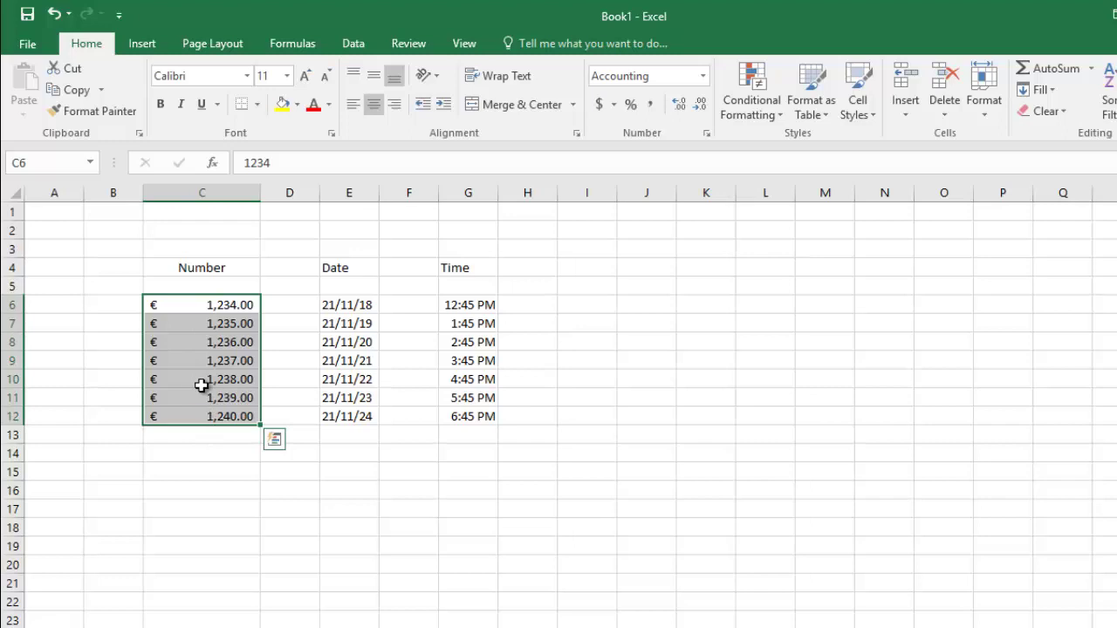
pyautogui.hotkey('ctrl', 'z')
pyautogui.hotkey('ctrl', 'z')
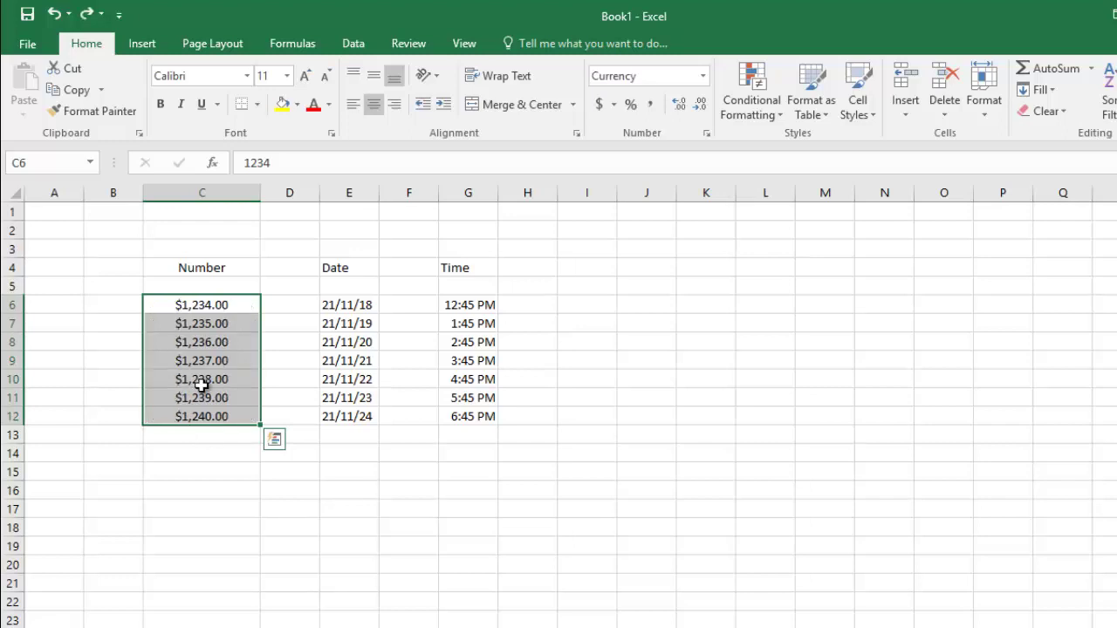
pyautogui.hotkey('ctrl', 'y')
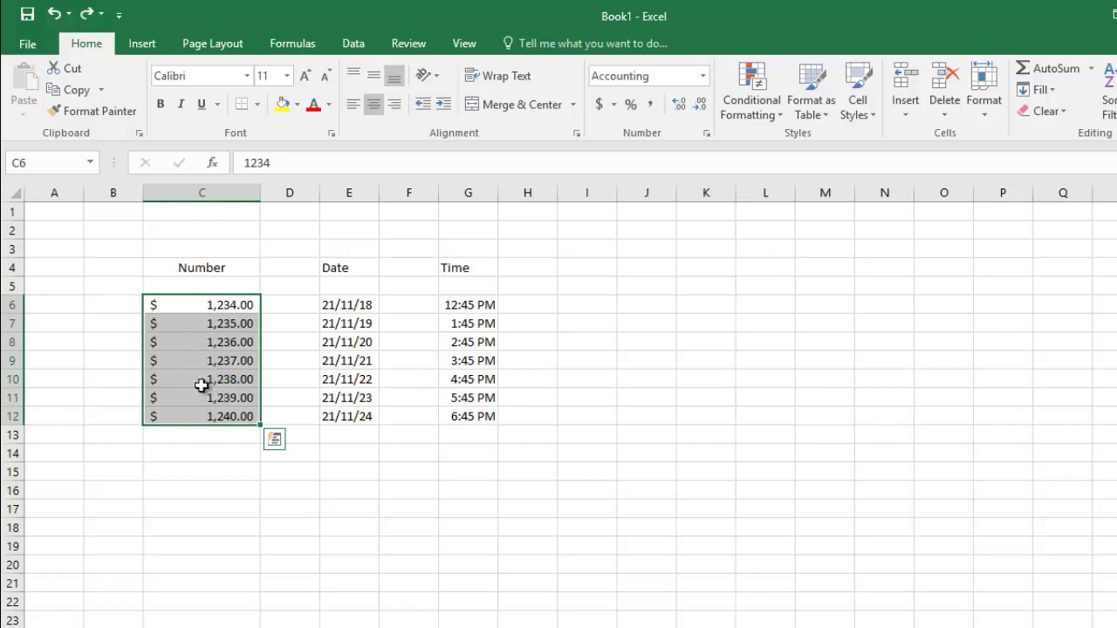
pyautogui.hotkey('ctrl', 'z')
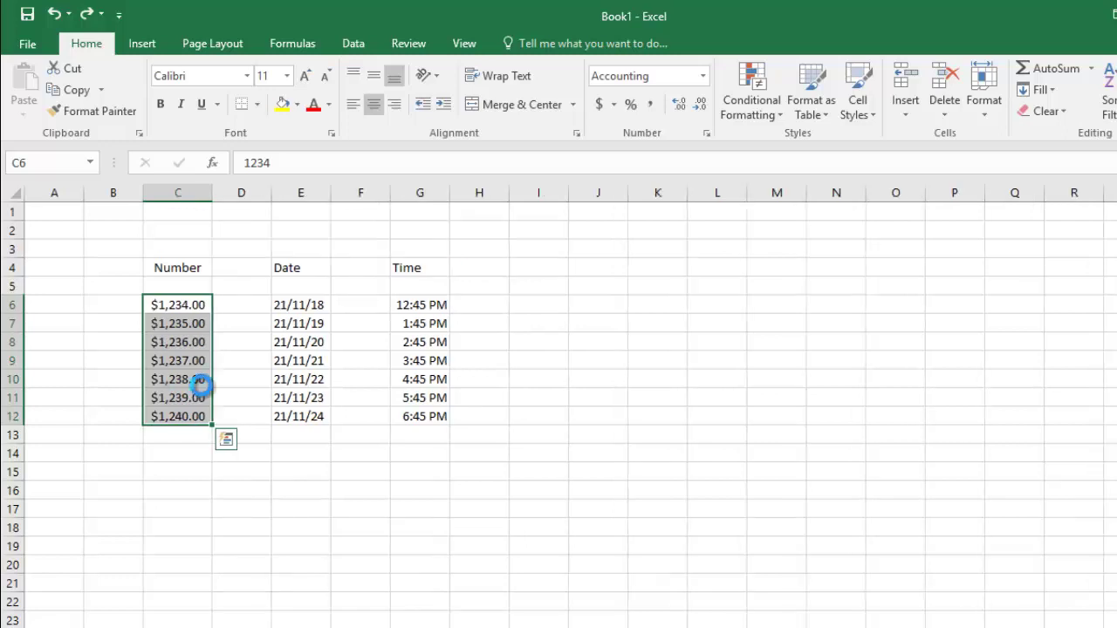
pyautogui.hotkey('ctrl', 'z')
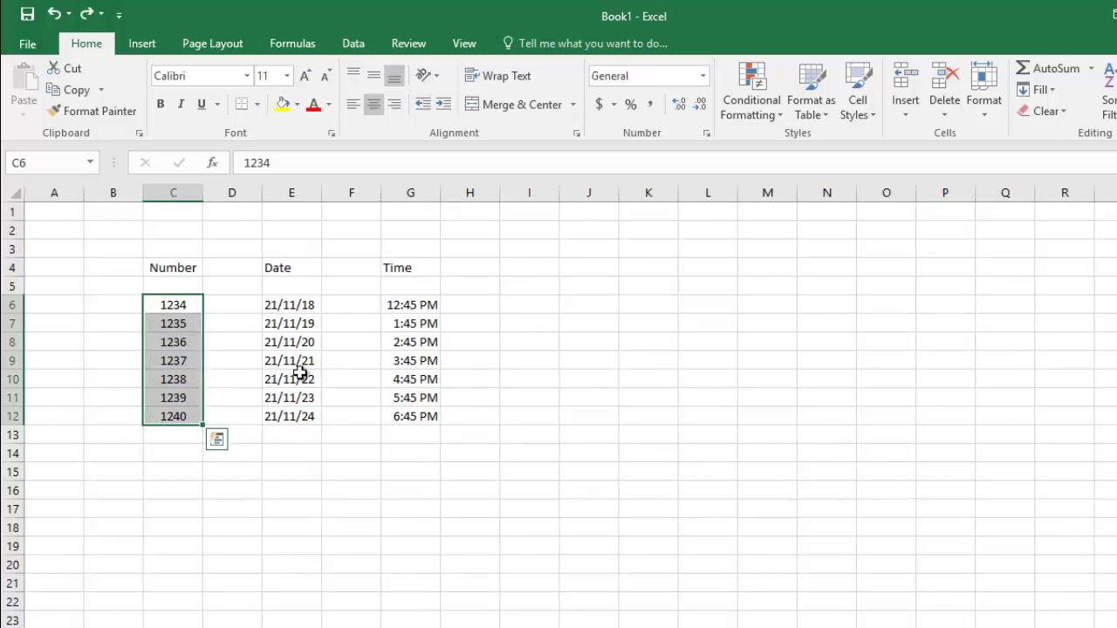
# Redo Accounting, then reset C6:C12 to General so it shows 1234–1240.
pyautogui.click(531, 308)
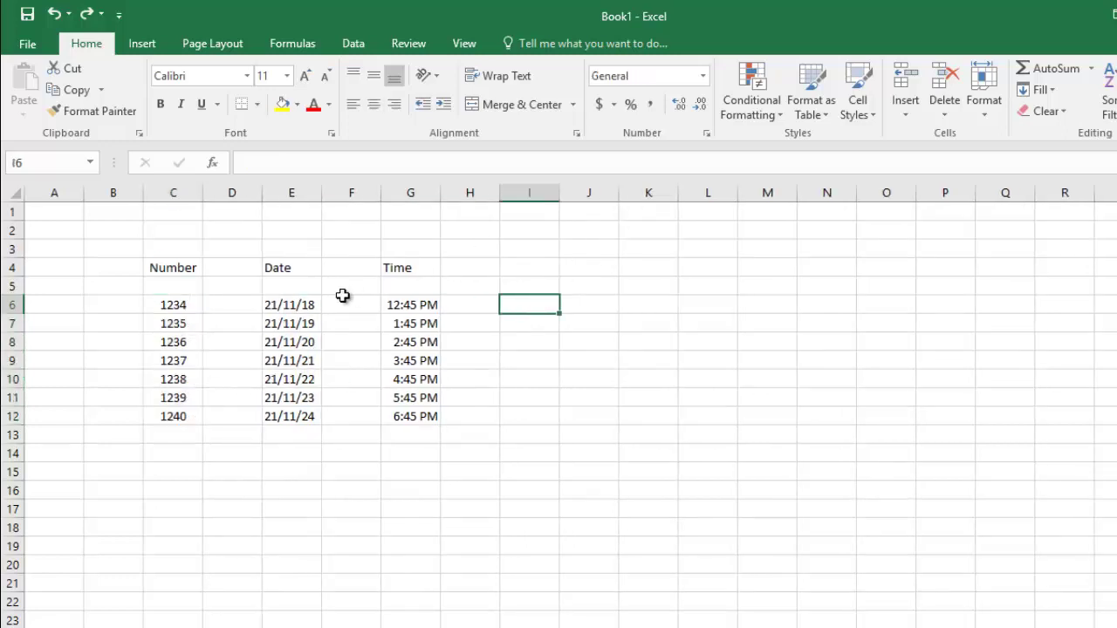
pyautogui.click(211, 303)
pyautogui.hotkey('ctrl', 'y')
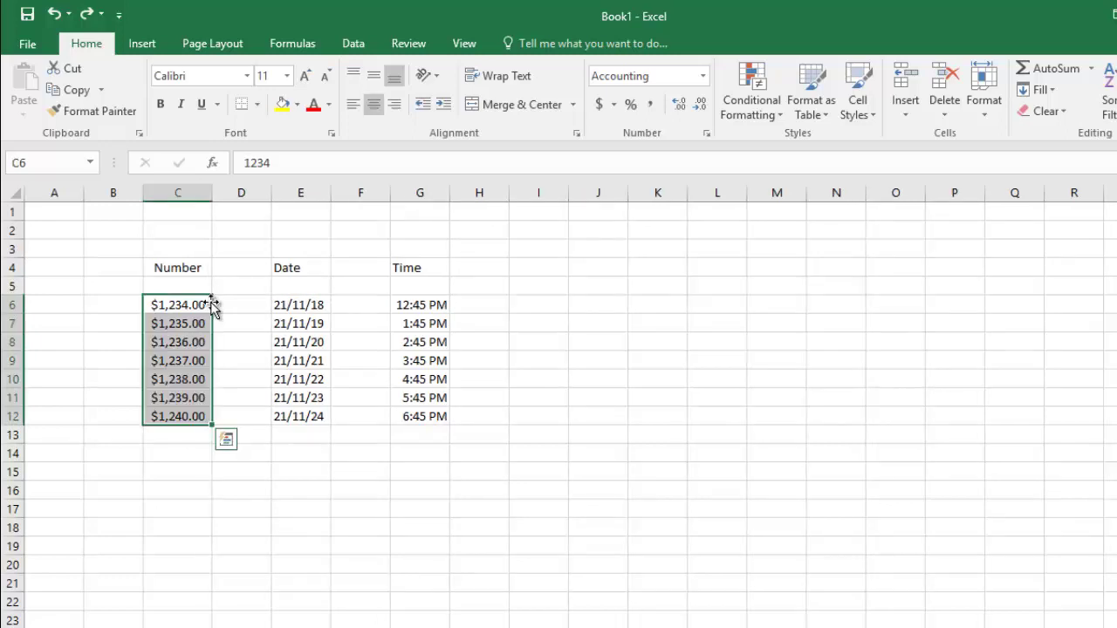
pyautogui.click(703, 75)
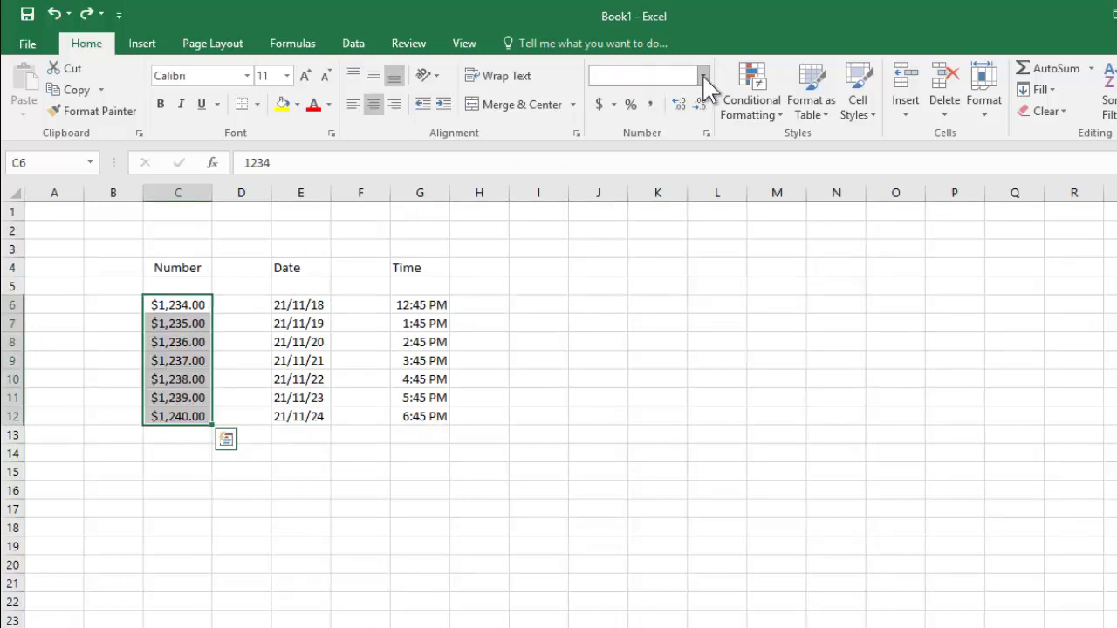
pyautogui.click(704, 112)
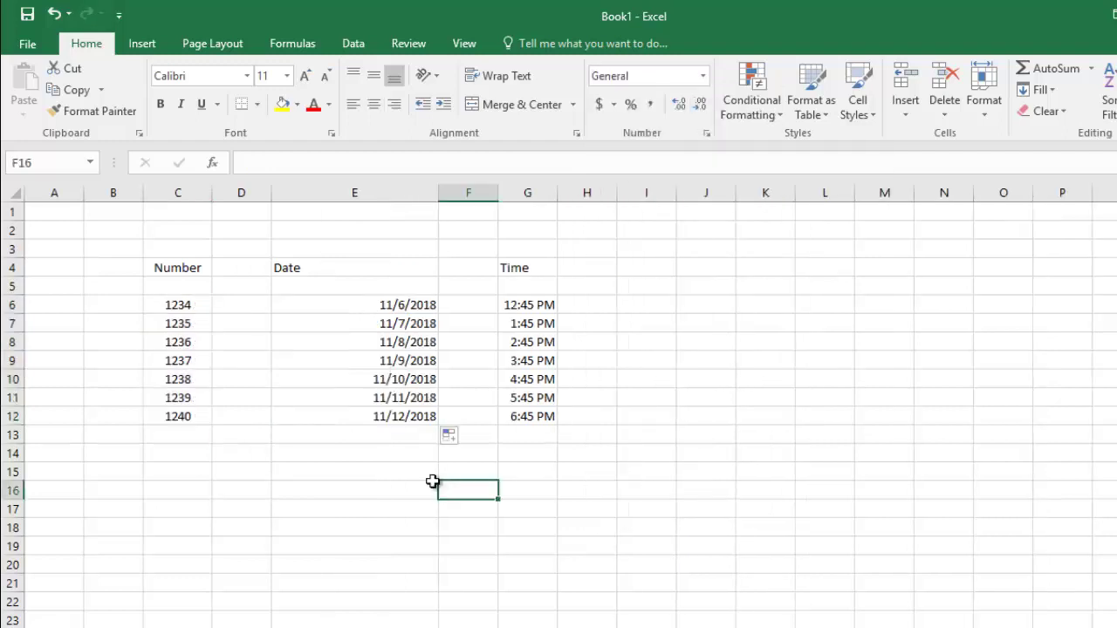
# Center the Date column E and browse the number-format list without changing anything.
pyautogui.click(369, 190)
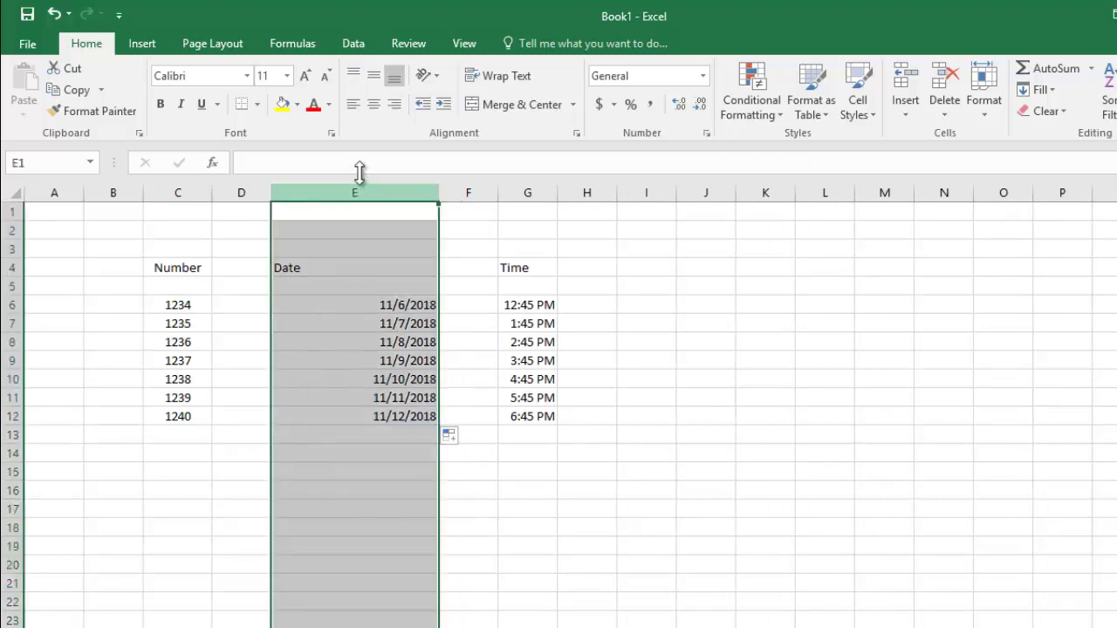
pyautogui.click(373, 105)
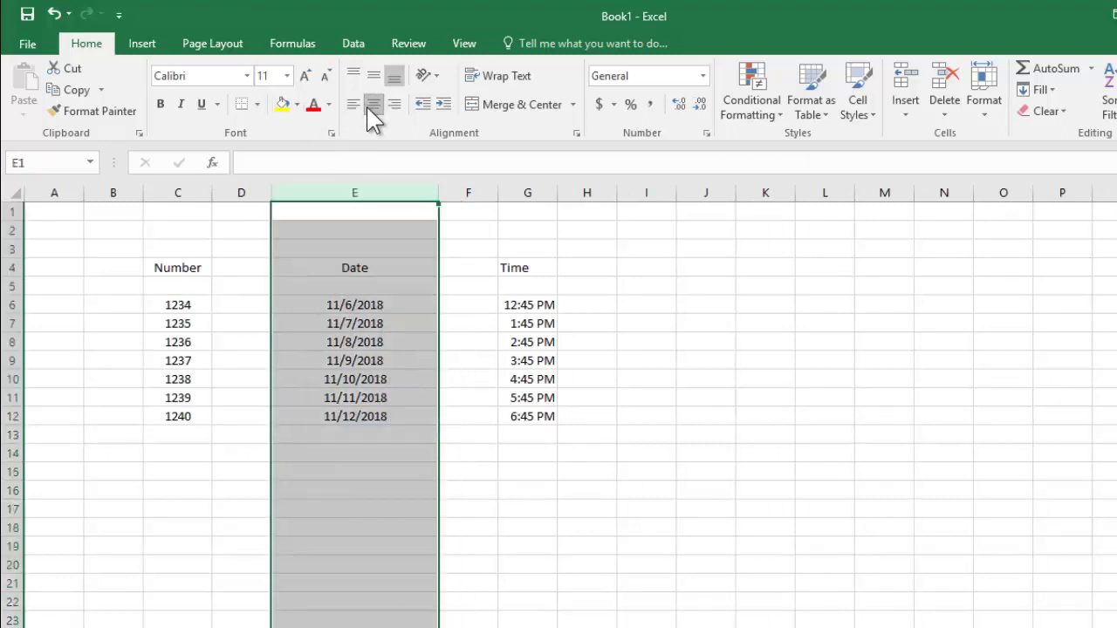
pyautogui.click(703, 76)
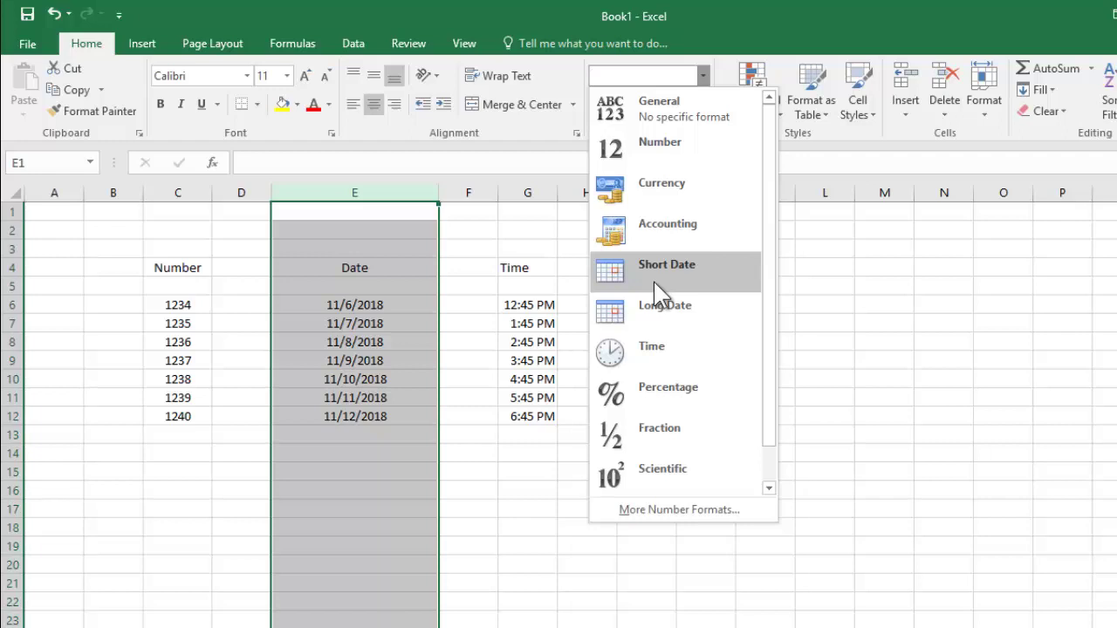
pyautogui.click(561, 329)
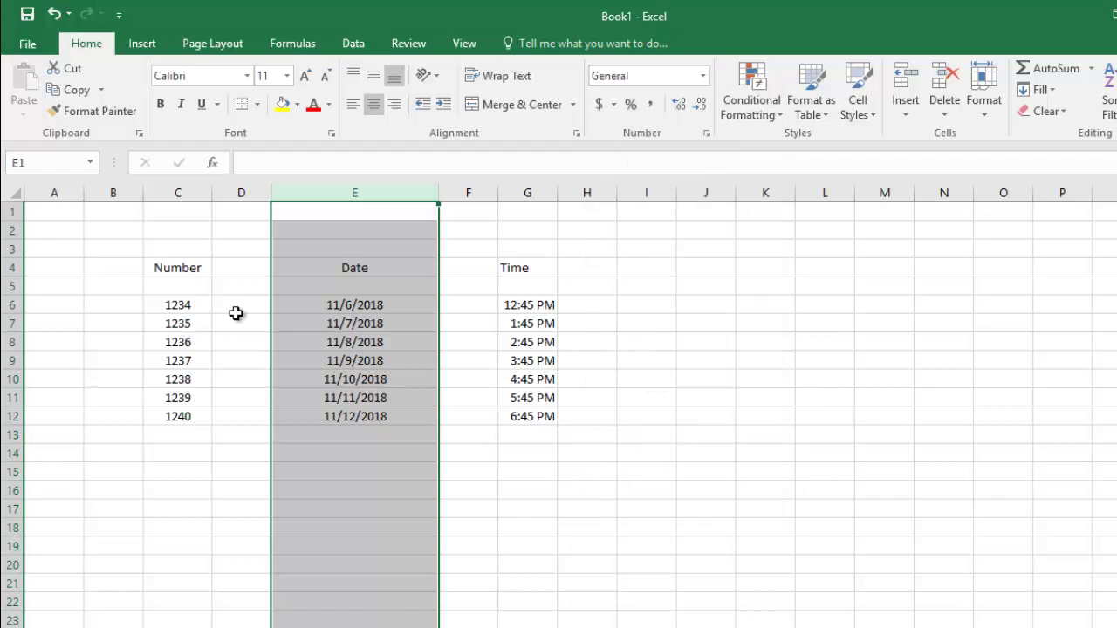
pyautogui.click(321, 305)
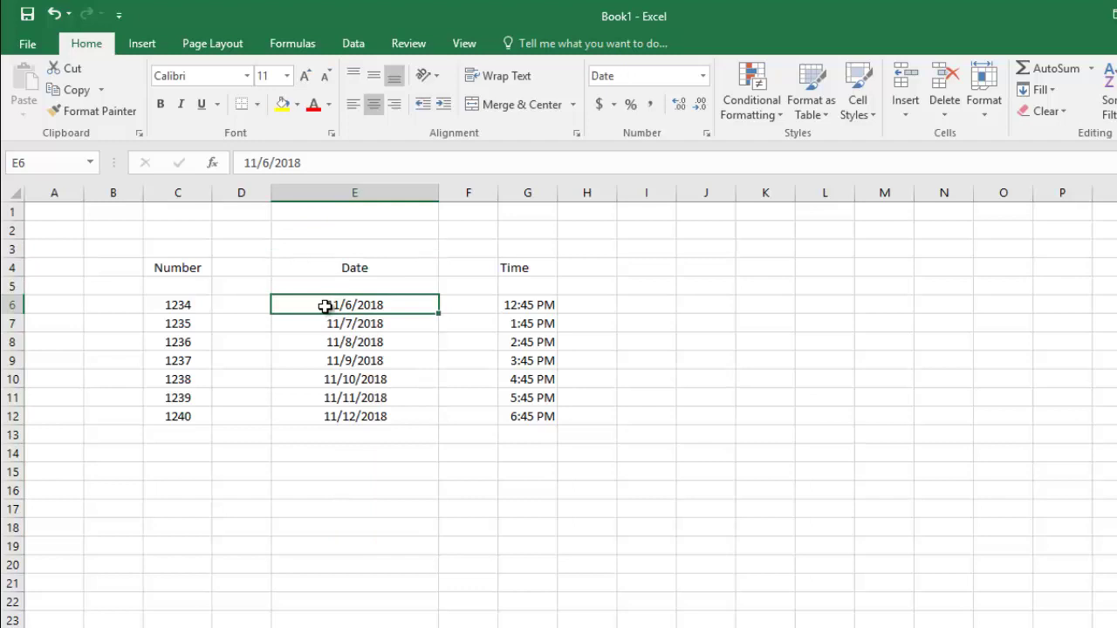
pyautogui.click(703, 76)
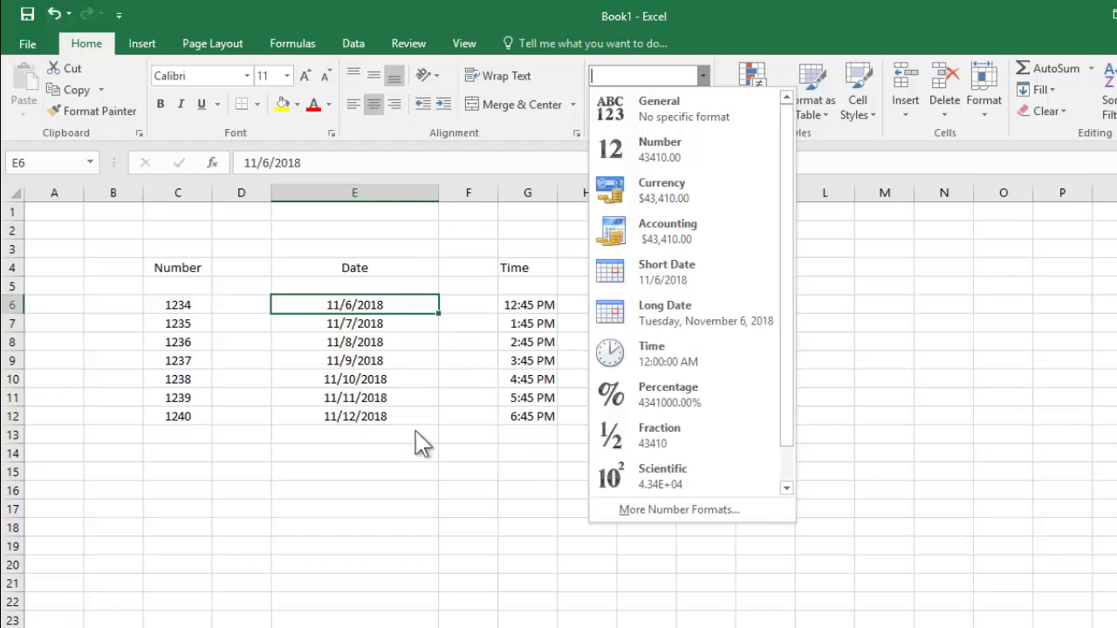
pyautogui.click(391, 452)
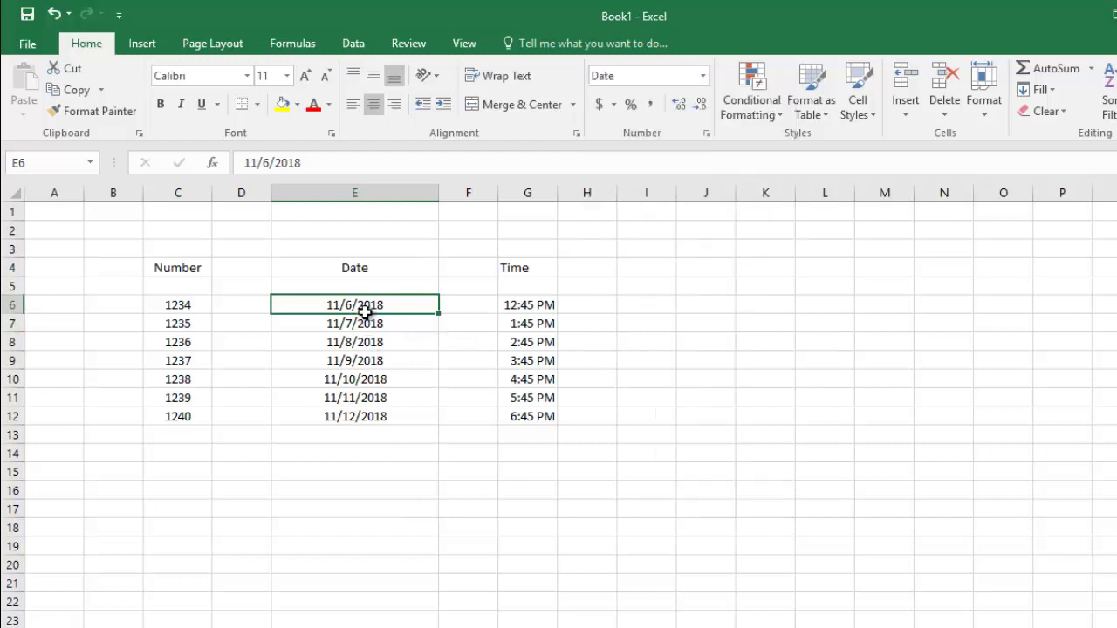
# Format E6:E12 as Long Date, e.g. Tuesday, November 6, 2018.
pyautogui.hotkey('shift', 'Down')
pyautogui.hotkey('shift', 'Down')
pyautogui.hotkey('shift', 'Down')
pyautogui.hotkey('shift', 'Down')
pyautogui.hotkey('shift', 'Down')
pyautogui.hotkey('shift', 'Down')
pyautogui.hotkey('shift', 'Down')
pyautogui.hotkey('shift', 'Up')
pyautogui.hotkey('shift', 'Up')
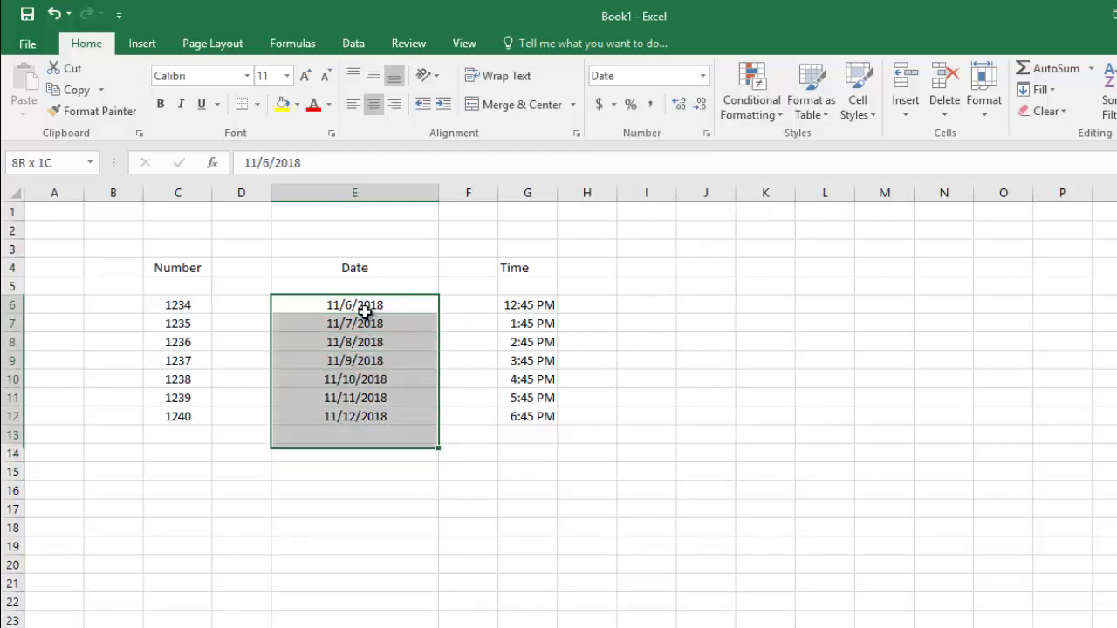
pyautogui.hotkey('shift', 'Up')
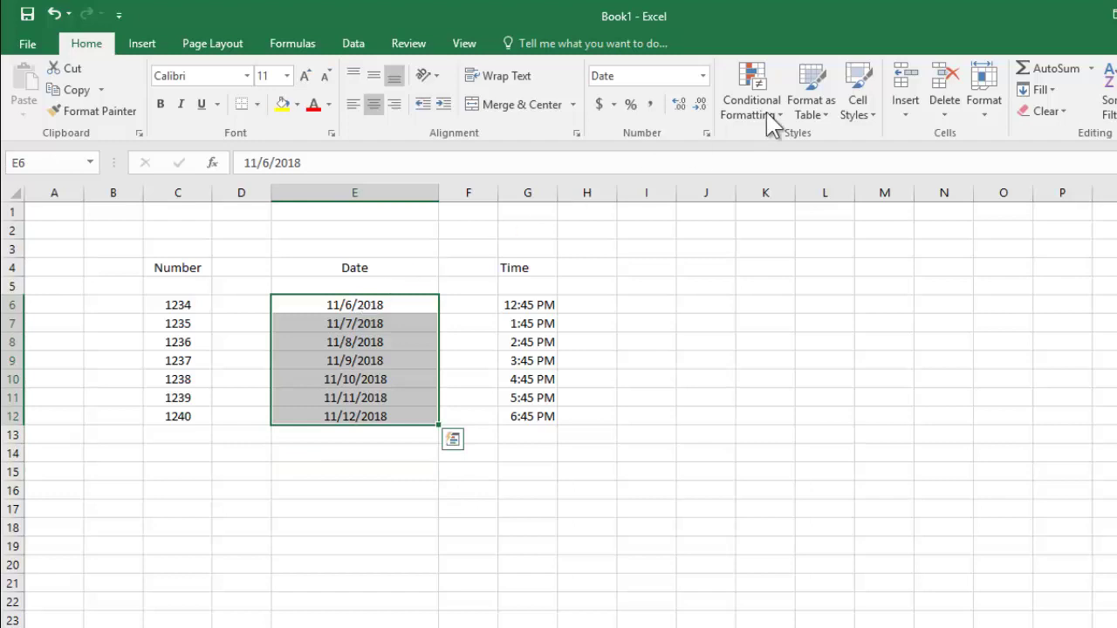
pyautogui.click(702, 76)
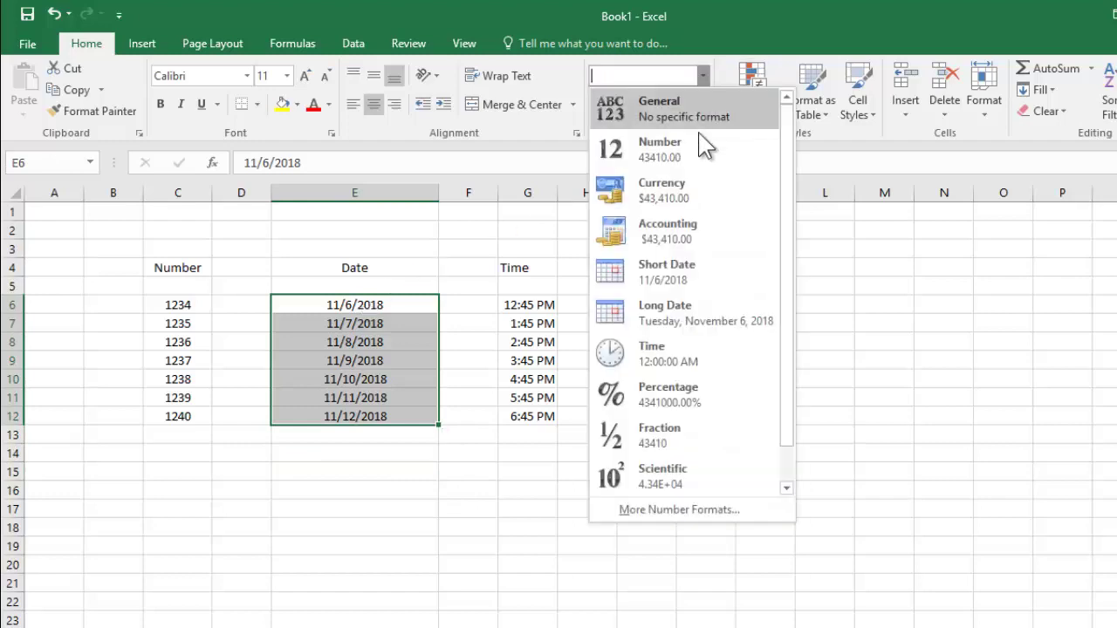
pyautogui.click(703, 318)
# Reselect the dates E6:E12 and bring up the full Format Cells number settings.
pyautogui.click(346, 492)
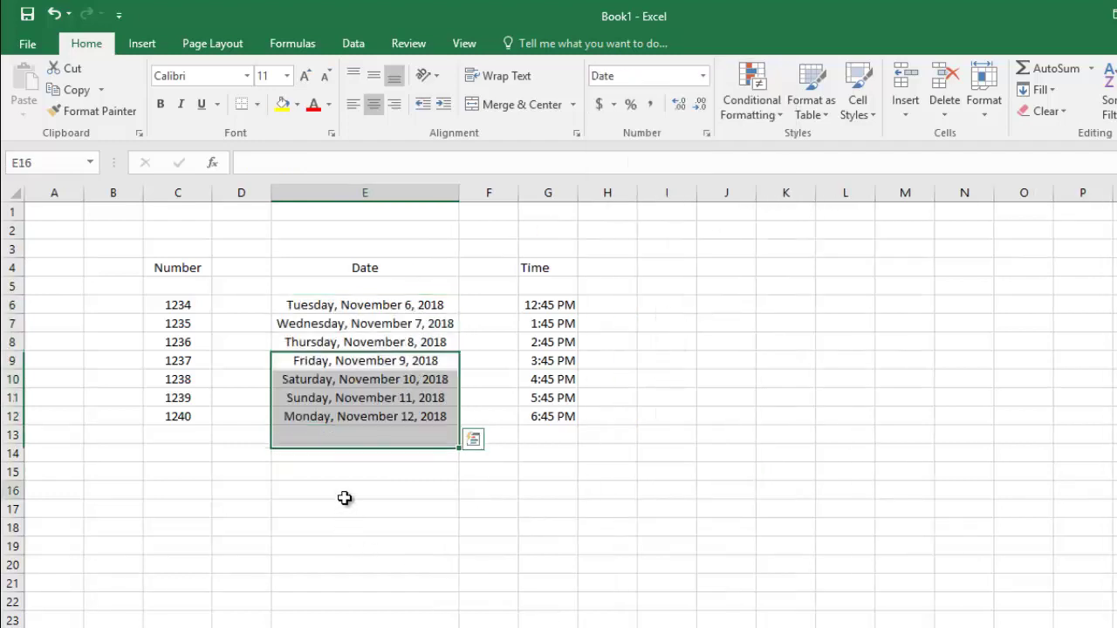
pyautogui.click(436, 304)
pyautogui.moveTo(459, 313); pyautogui.dragTo(460, 425)
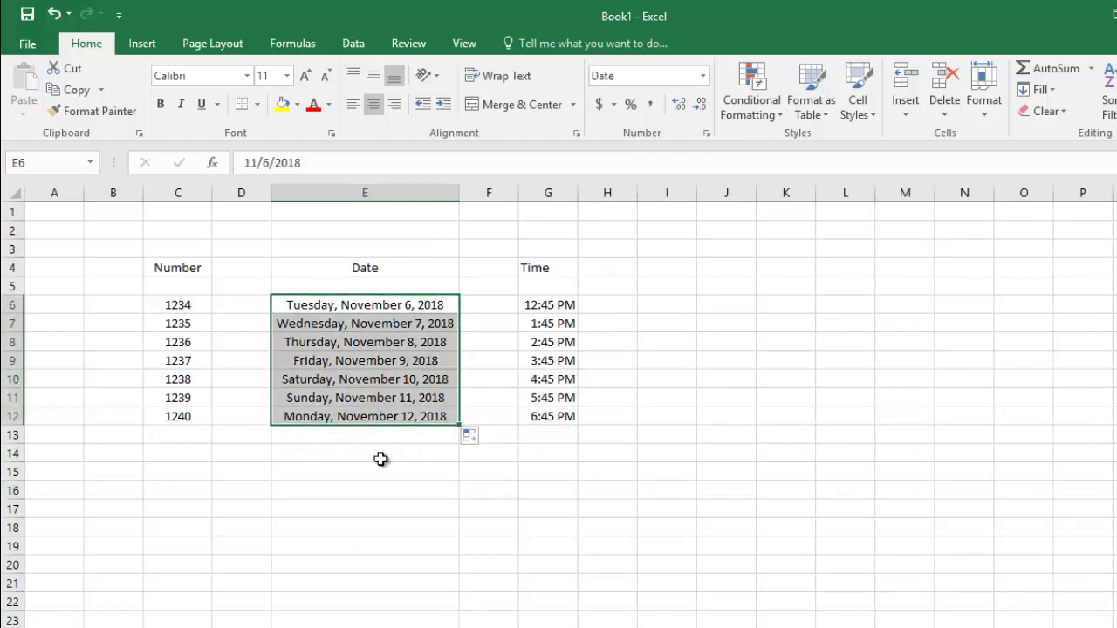
pyautogui.click(706, 132)
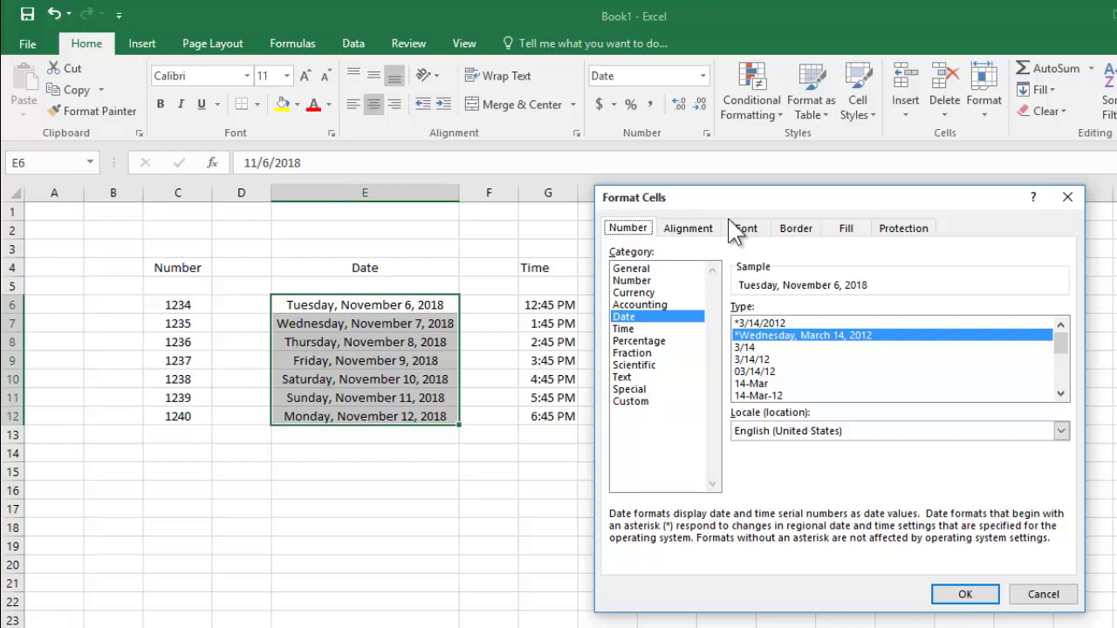
# Preview several Date types, then apply the short 3/14/12 date format to E6:E12.
pyautogui.scroll(-3, 768, 349)
pyautogui.click(752, 323)
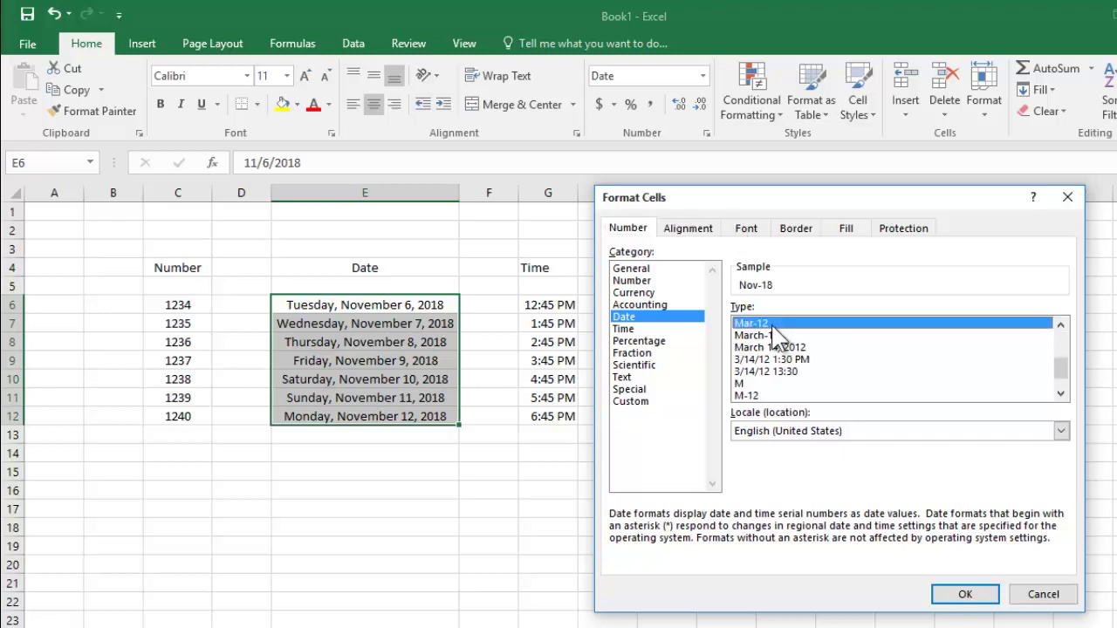
pyautogui.click(769, 338)
pyautogui.click(773, 360)
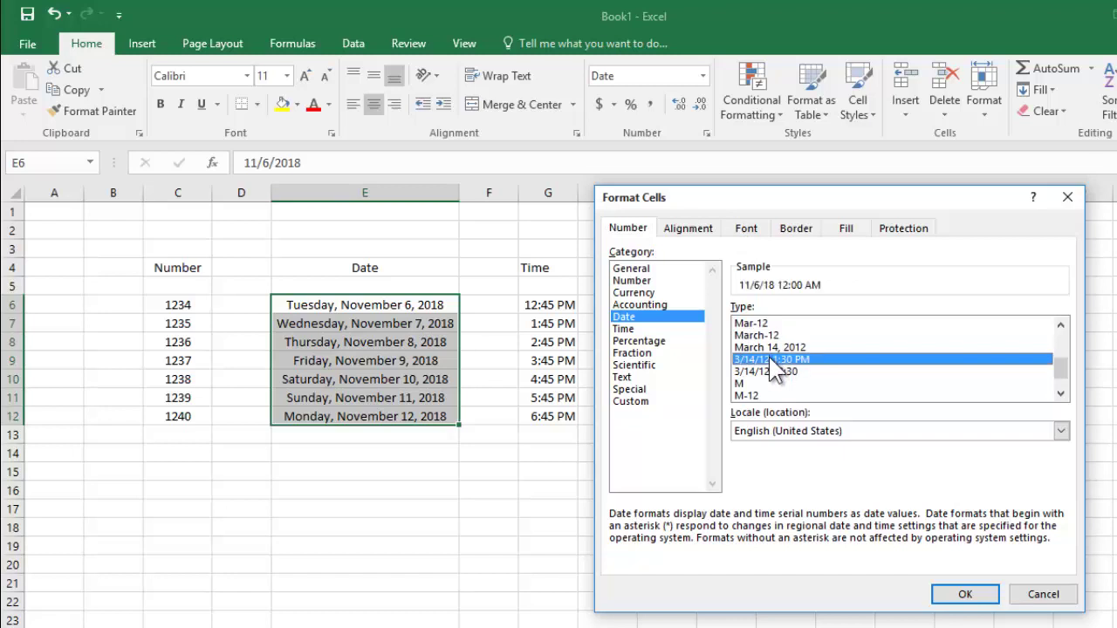
pyautogui.click(754, 383)
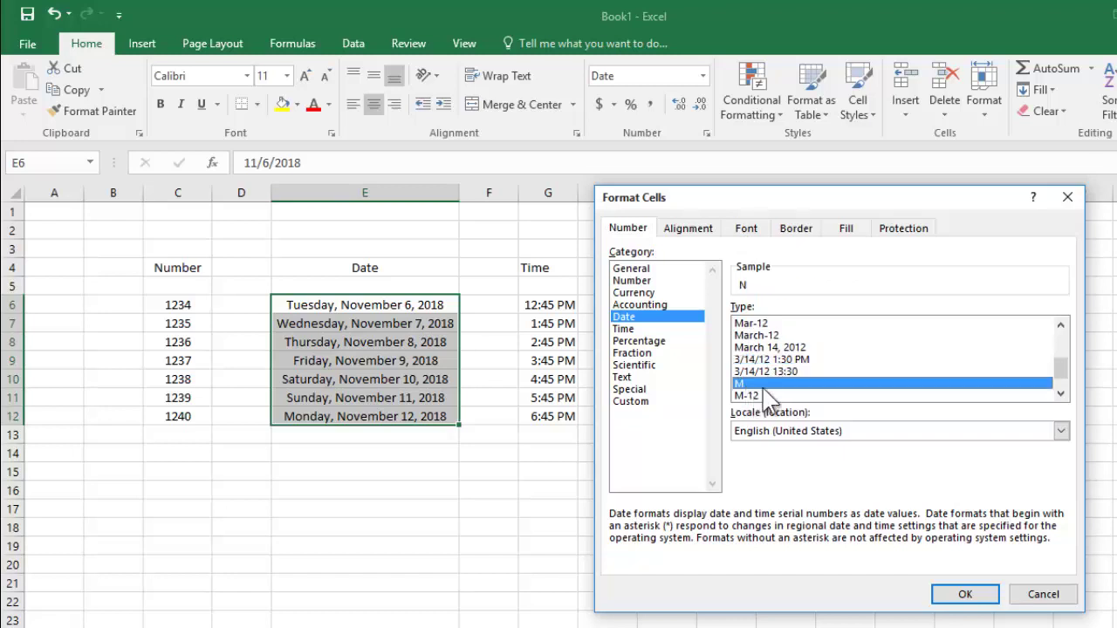
pyautogui.click(766, 360)
pyautogui.click(750, 324)
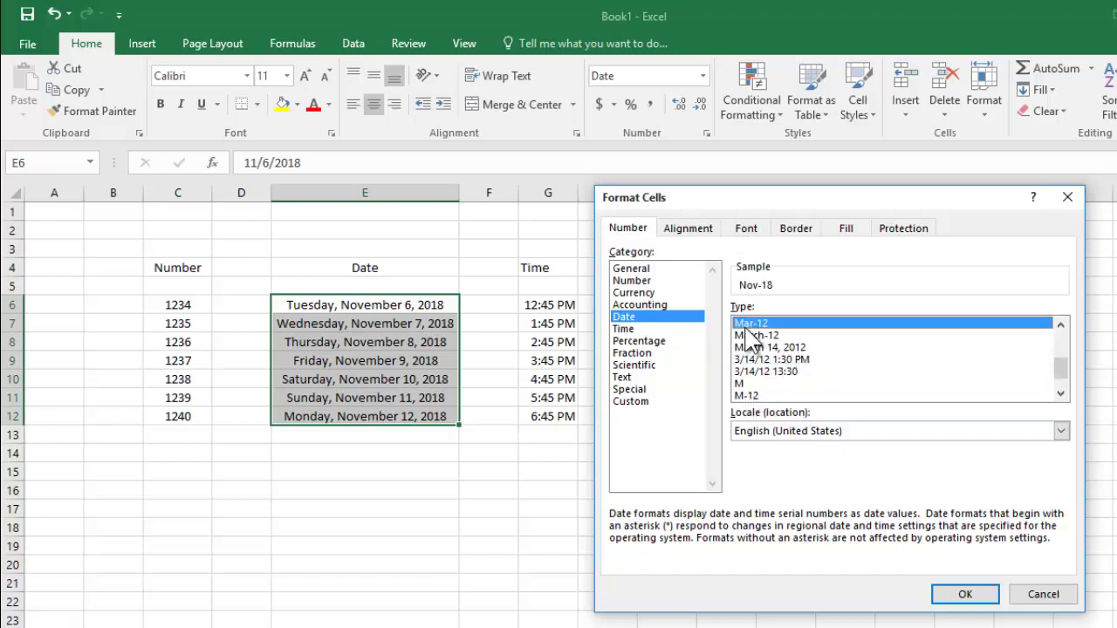
pyautogui.moveTo(1060, 368); pyautogui.dragTo(1060, 345)
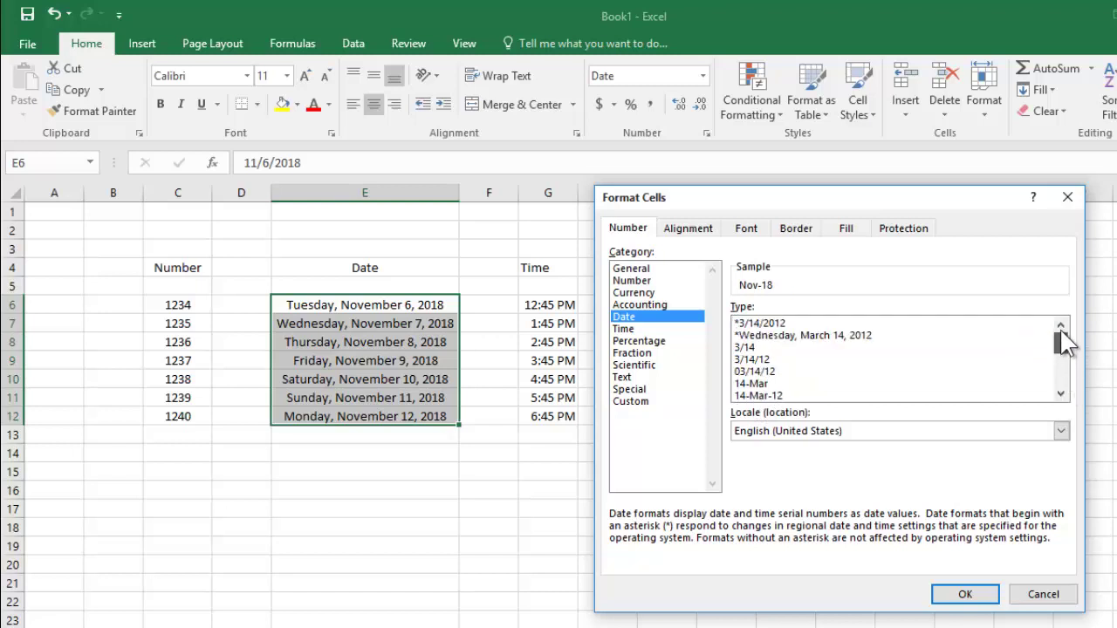
pyautogui.click(794, 384)
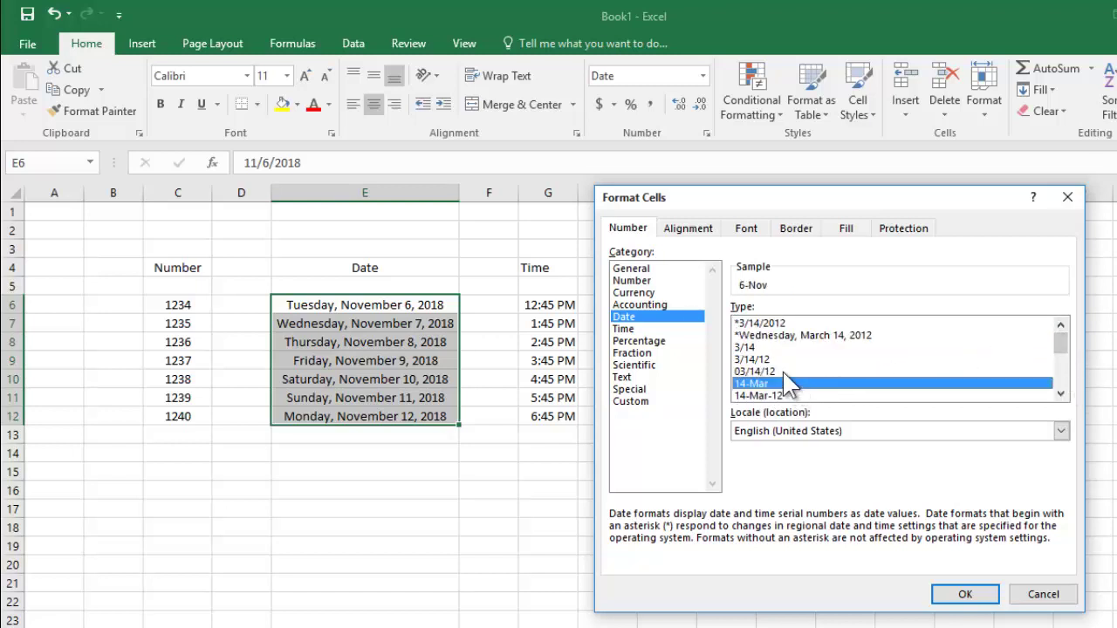
pyautogui.click(781, 372)
pyautogui.click(768, 359)
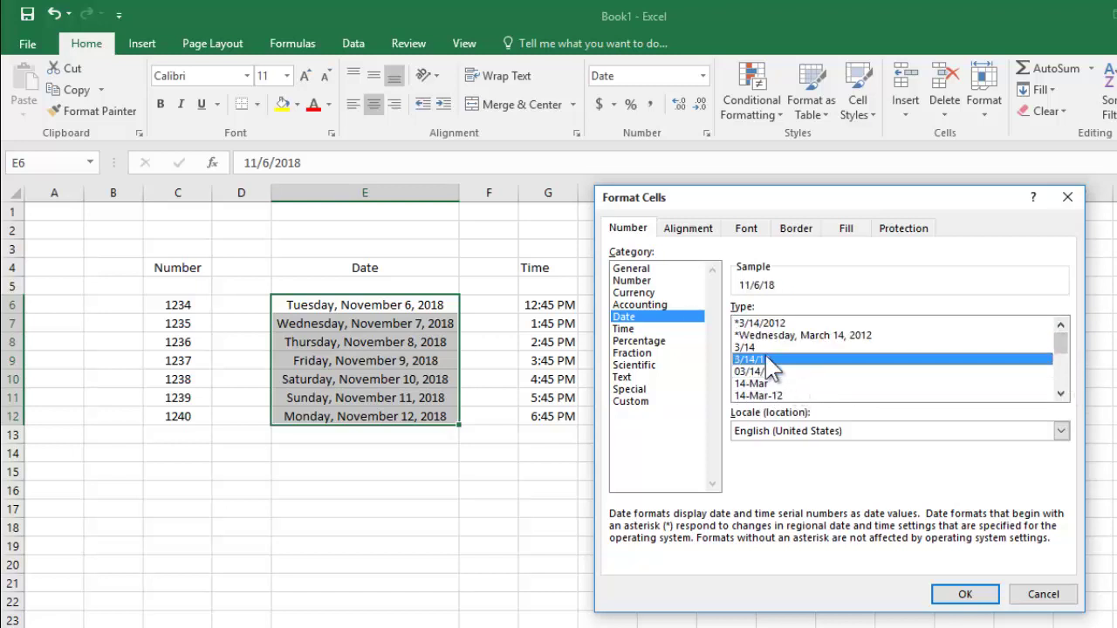
pyautogui.click(954, 596)
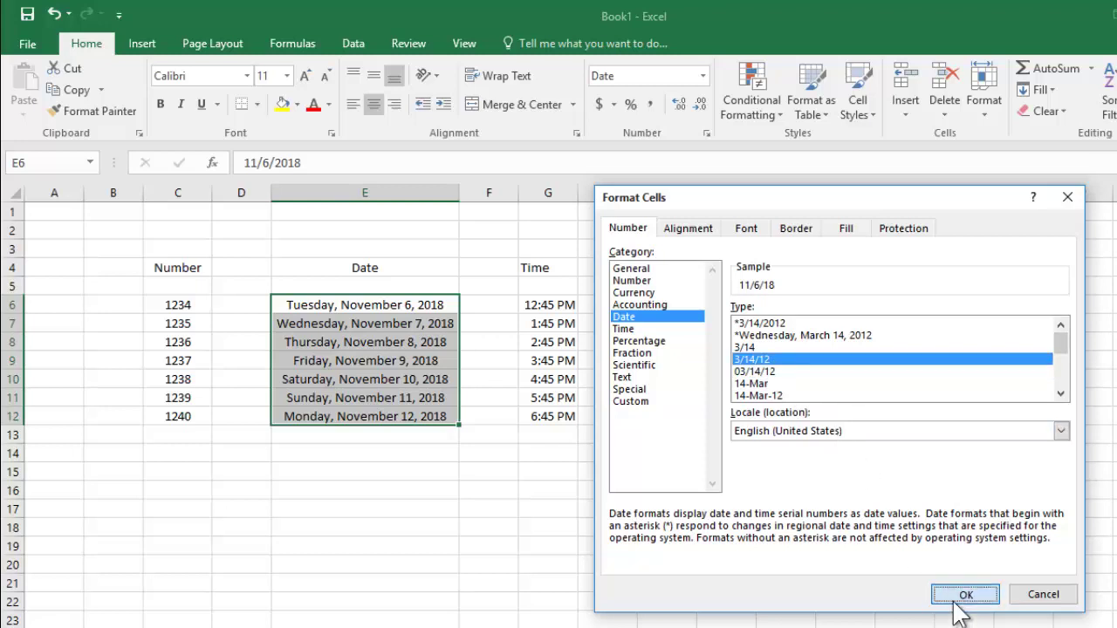
# Reformat E6:E12 with the 14-Mar day-month type, showing 6-Nov through 12-Nov.
pyautogui.click(412, 492)
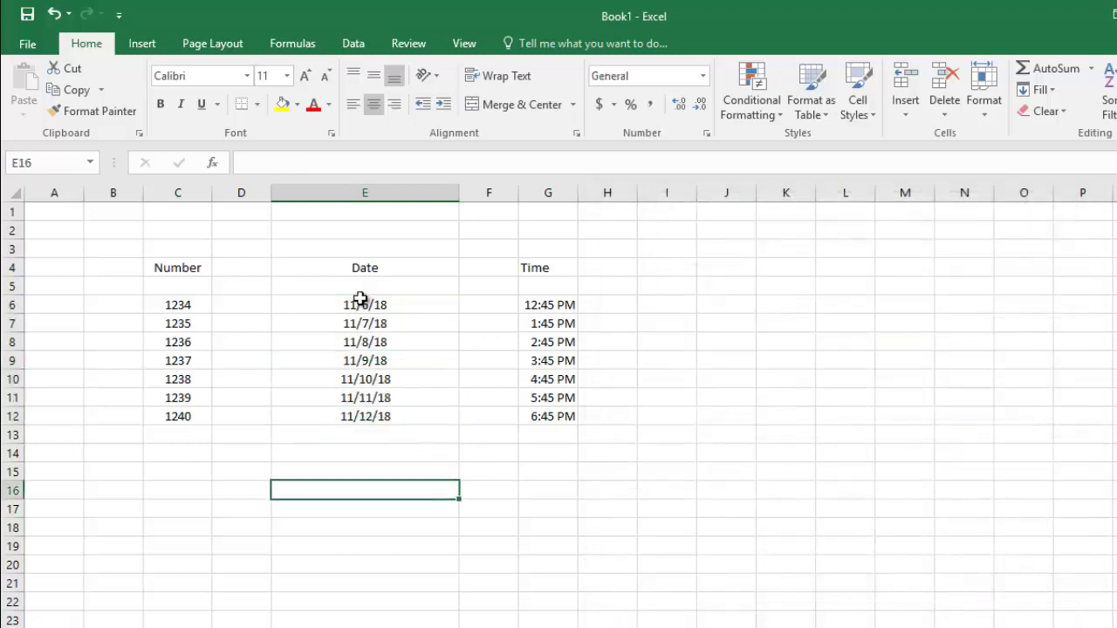
pyautogui.moveTo(359, 304); pyautogui.dragTo(362, 413)
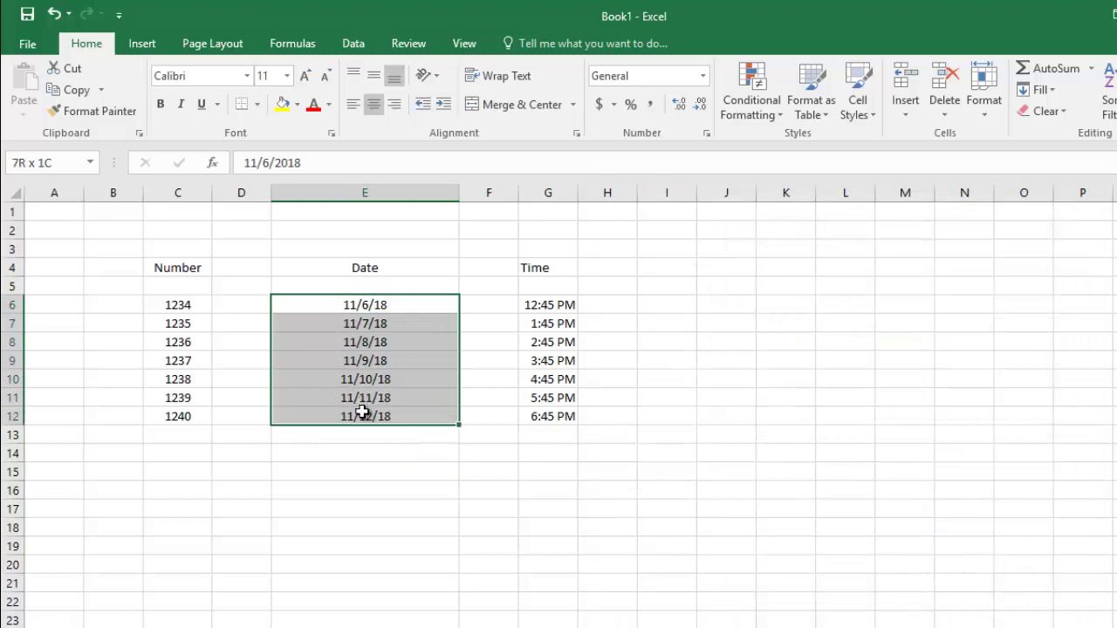
pyautogui.click(706, 132)
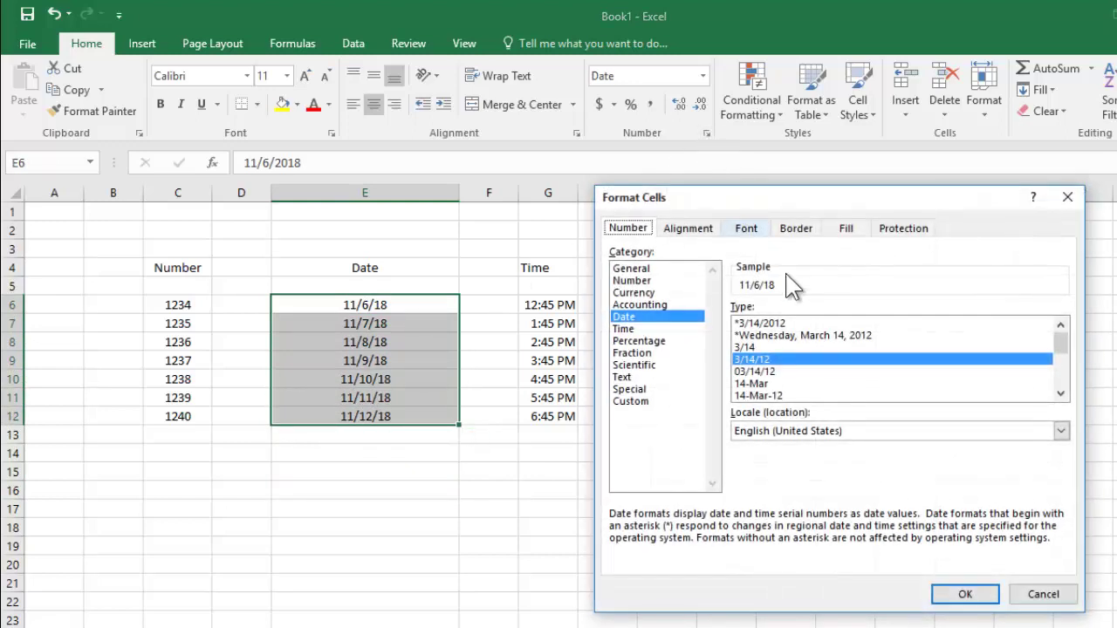
pyautogui.click(771, 384)
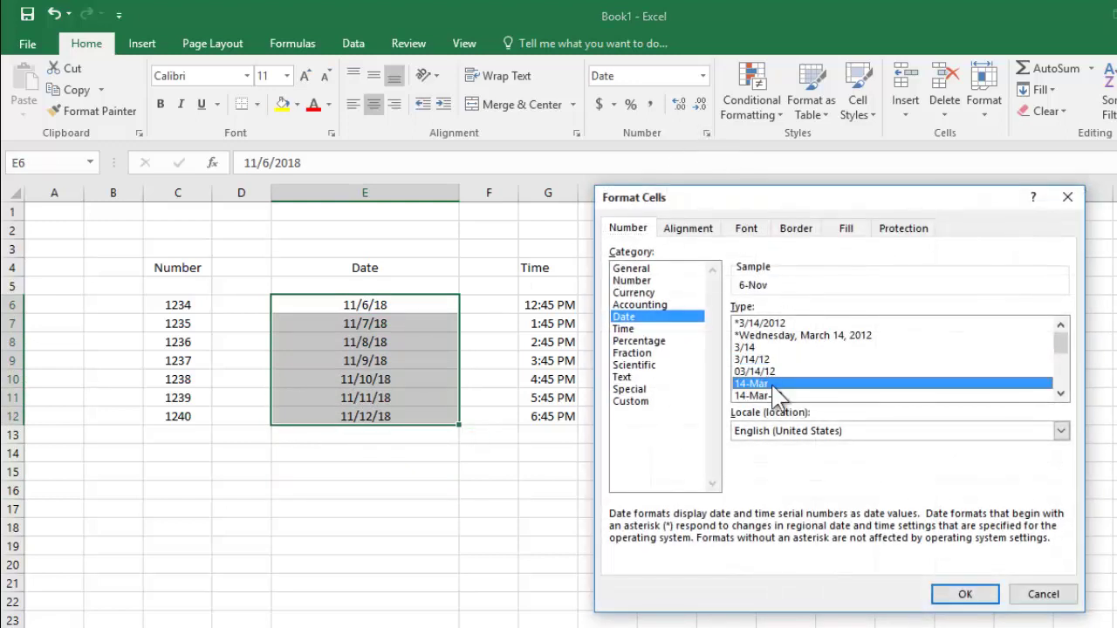
pyautogui.click(965, 595)
pyautogui.click(419, 501)
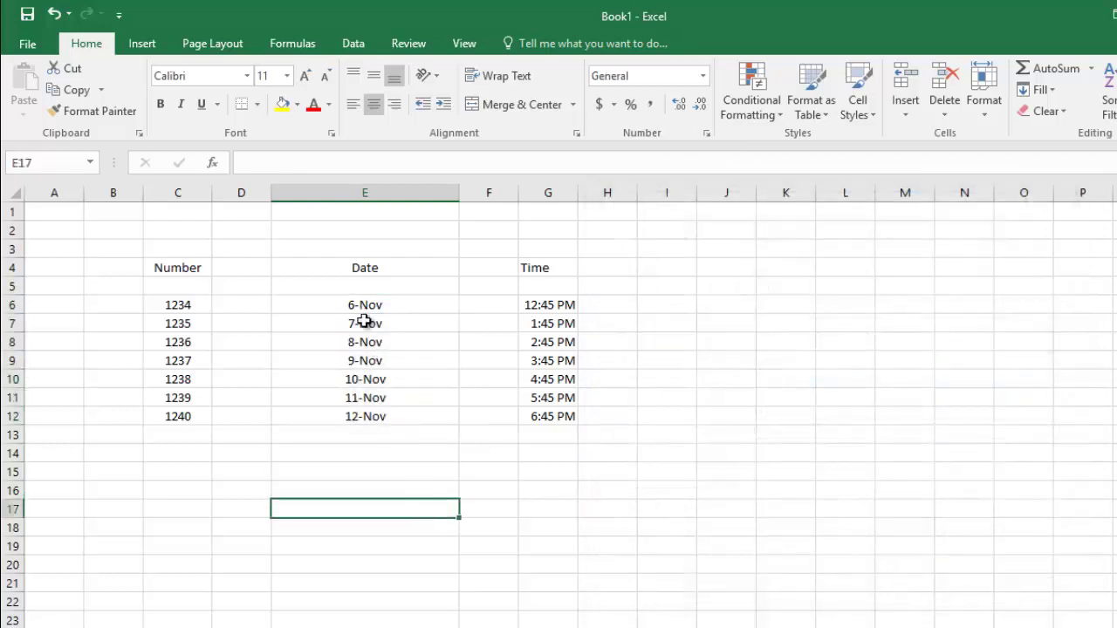
pyautogui.press('Up')
pyautogui.press('Up')
pyautogui.press('Up')
pyautogui.moveTo(356, 304); pyautogui.dragTo(365, 414)
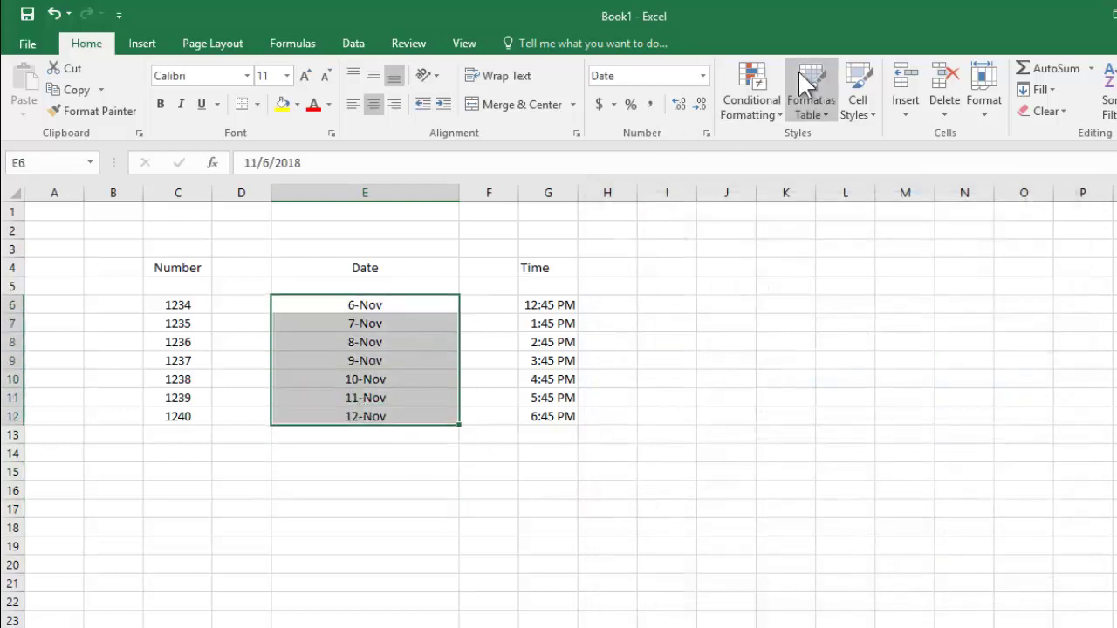
# Replace the dates' format with the custom code dddd-mmmm-yyyy, e.g. Tuesday-November-2018.
pyautogui.click(705, 133)
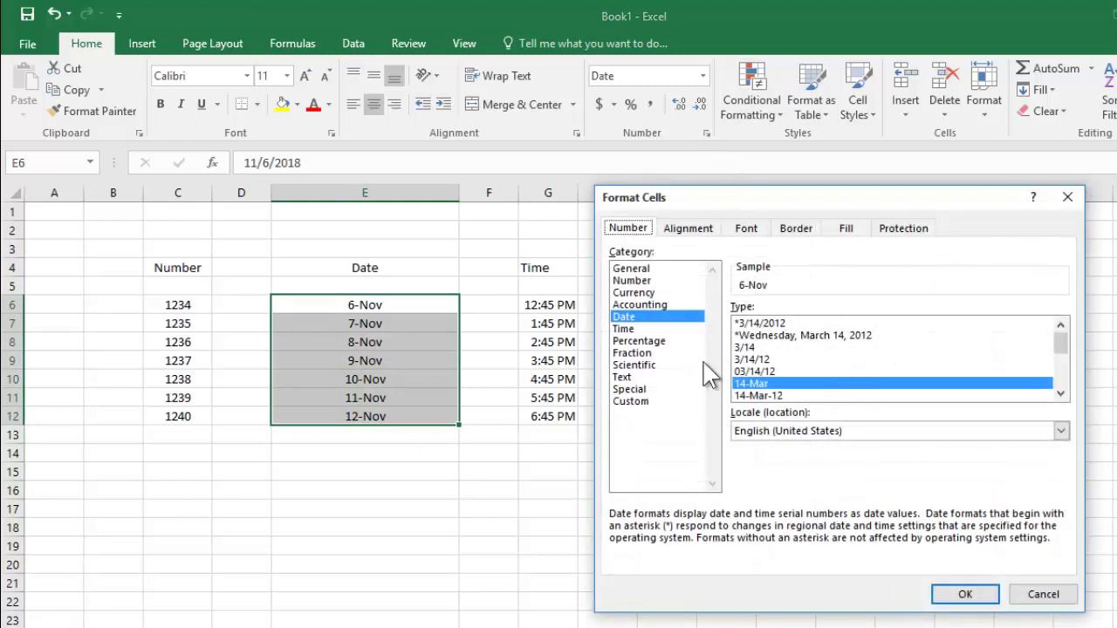
pyautogui.click(638, 410)
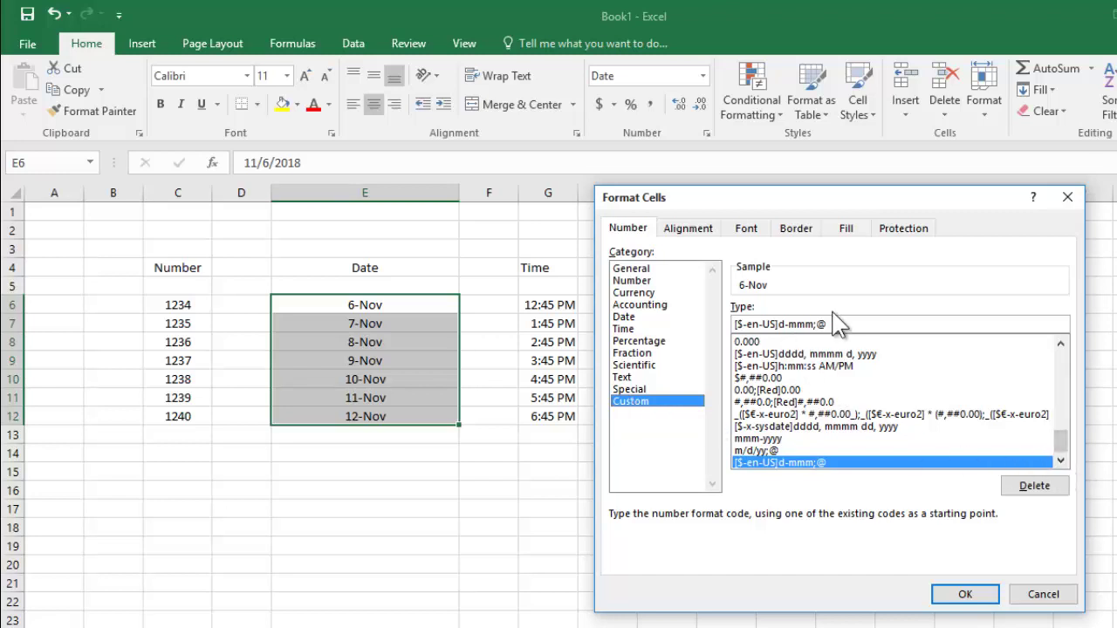
pyautogui.moveTo(835, 324); pyautogui.dragTo(731, 325)
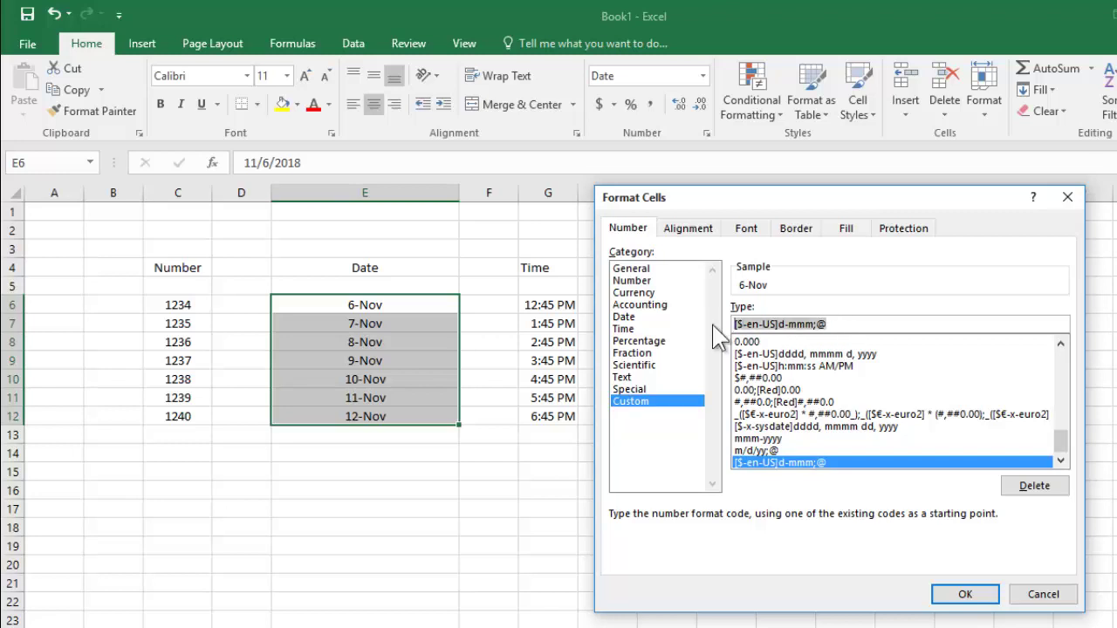
pyautogui.press('BackSpace')
pyautogui.write('dddd-')
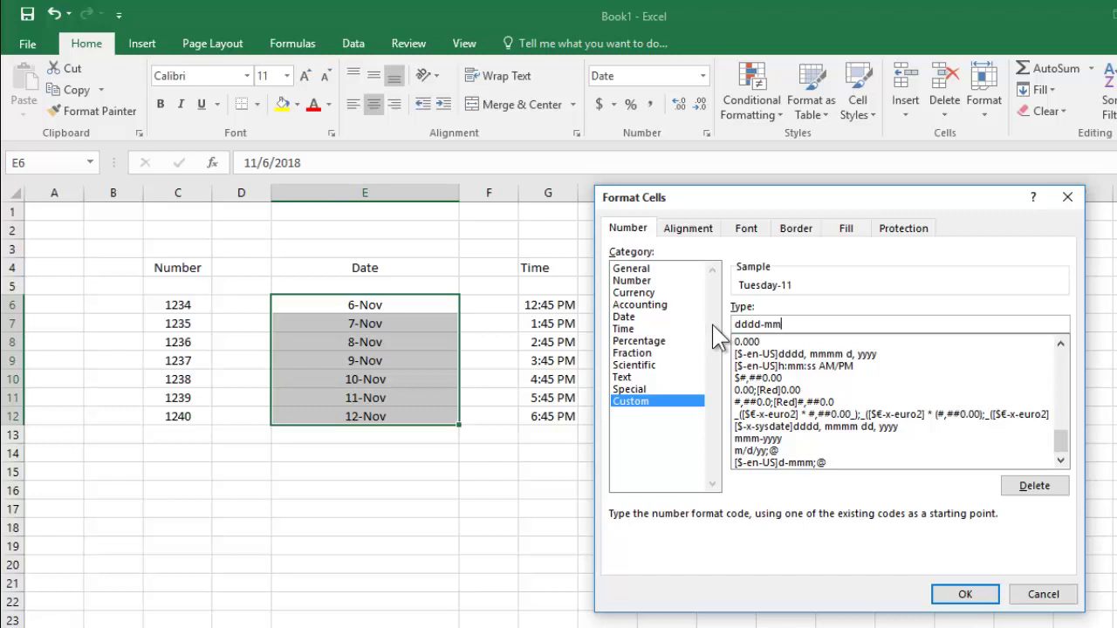
pyautogui.write('m')
pyautogui.write('mm-yyyy')
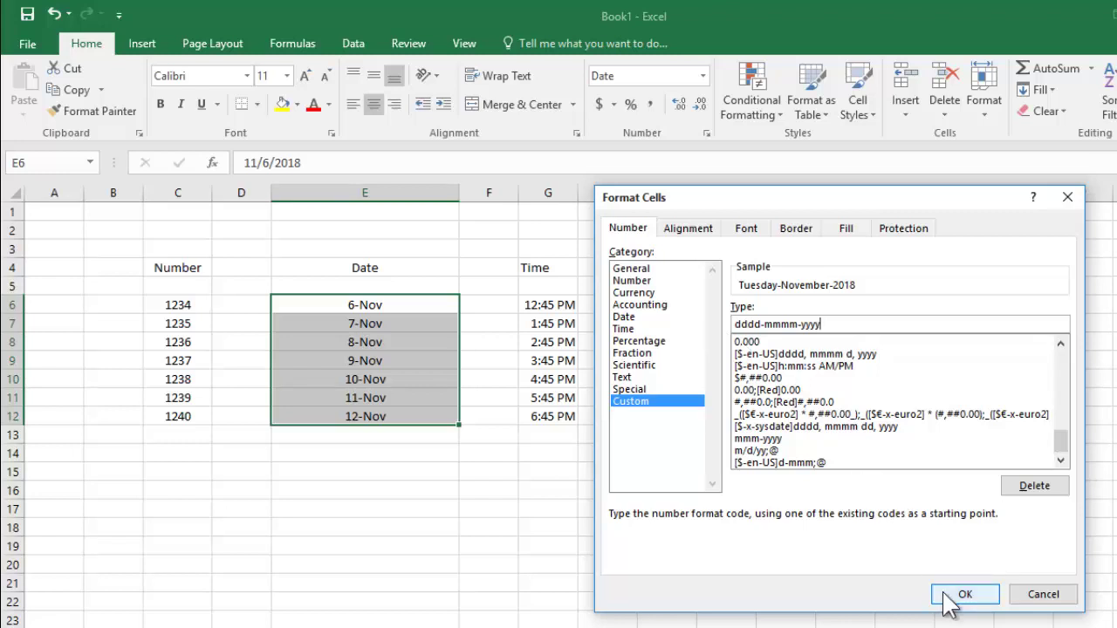
pyautogui.click(960, 596)
pyautogui.moveTo(365, 378); pyautogui.dragTo(410, 511)
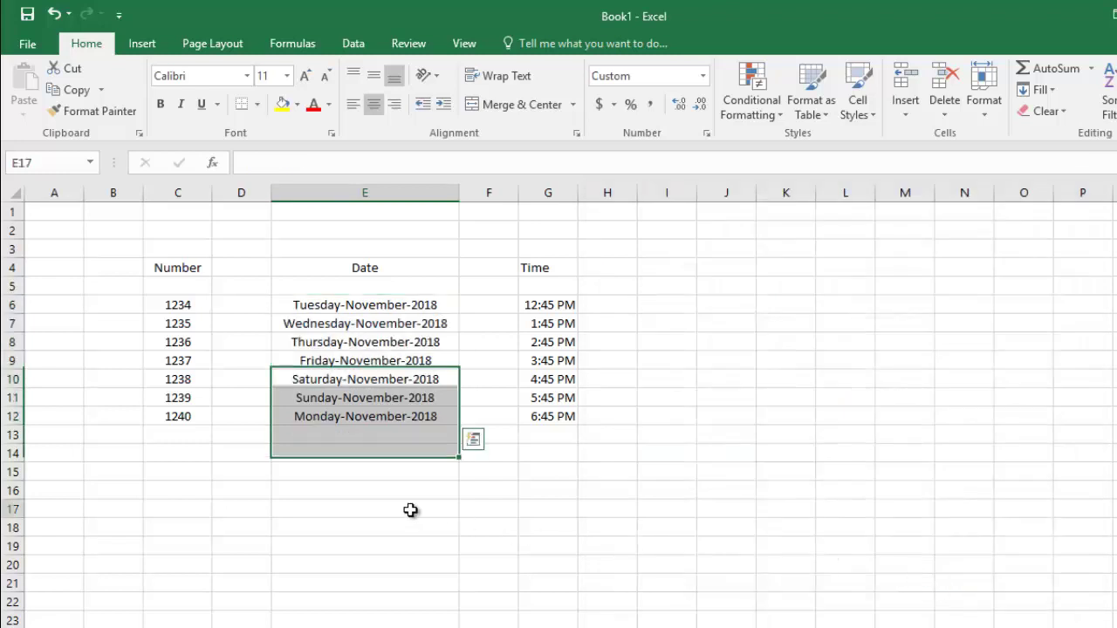
# Preview built-in Date types for E6:E12 under Trinidad and Tobago and United States locales.
pyautogui.moveTo(320, 301); pyautogui.dragTo(347, 416)
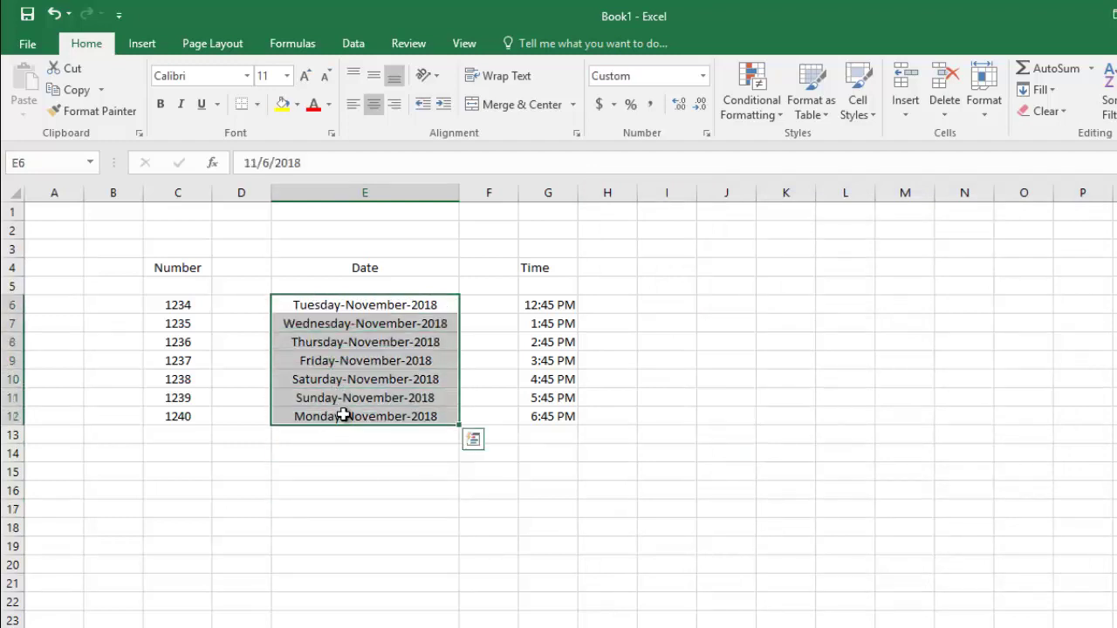
pyautogui.click(706, 134)
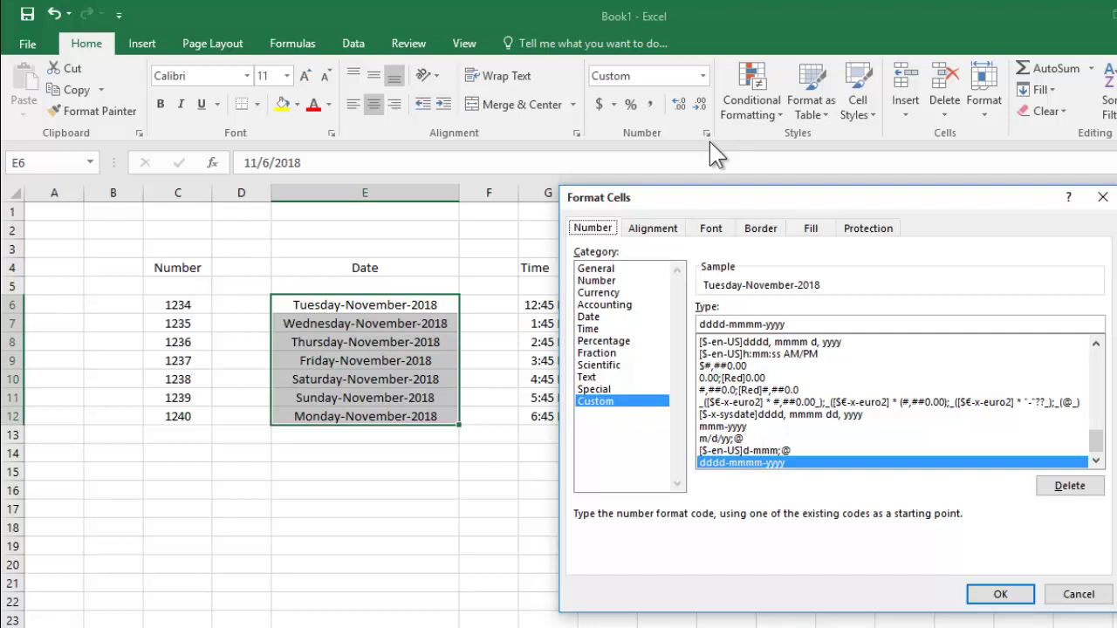
pyautogui.click(588, 317)
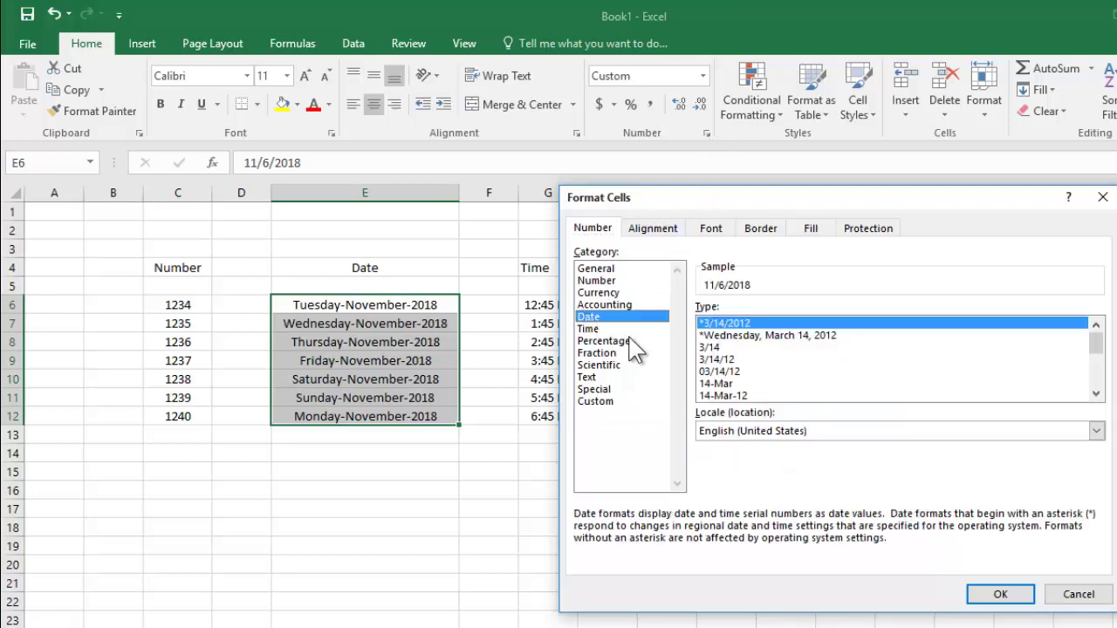
pyautogui.click(710, 347)
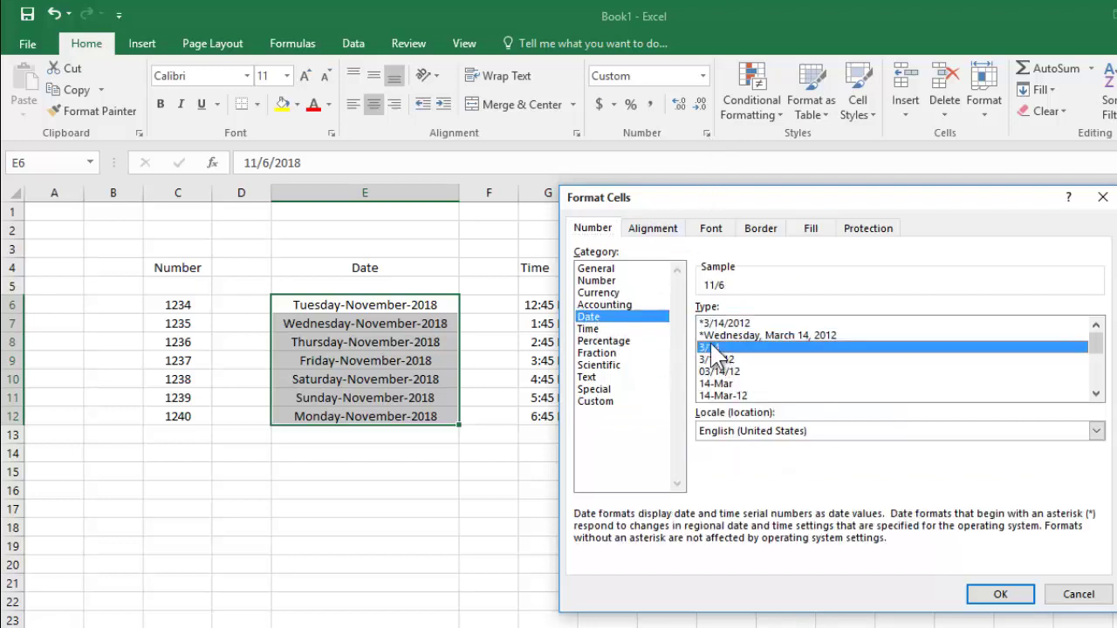
pyautogui.click(730, 396)
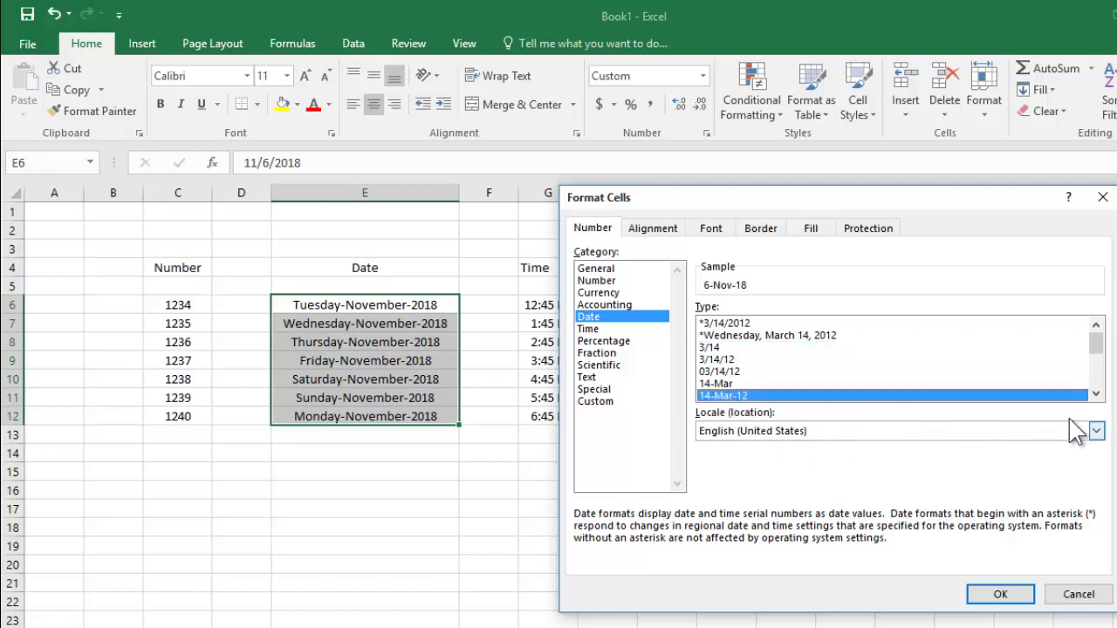
pyautogui.click(1096, 431)
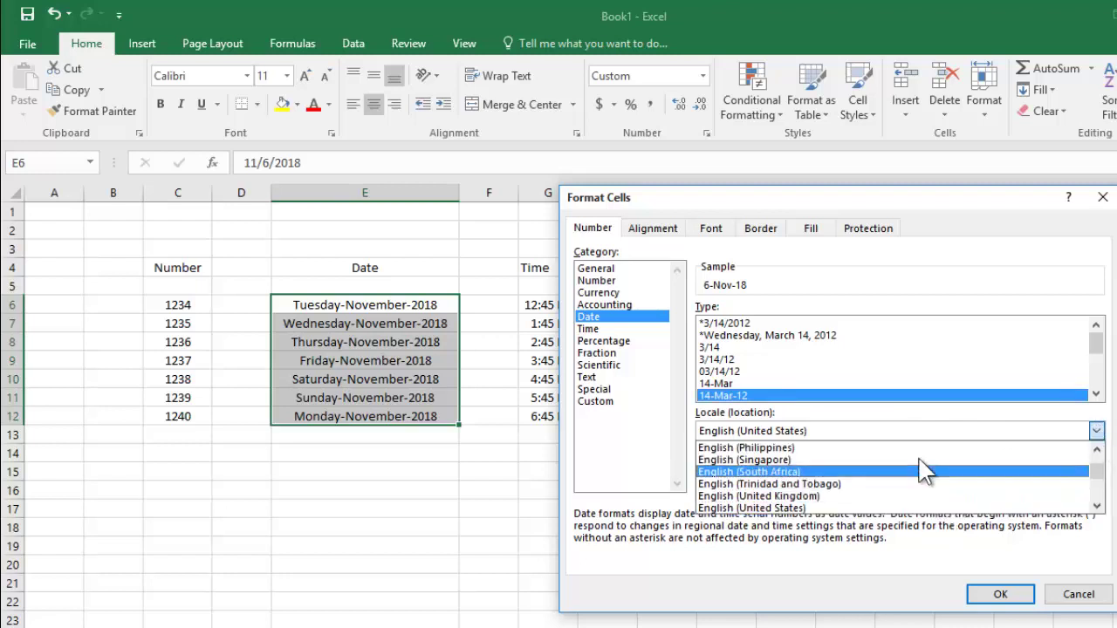
pyautogui.click(908, 484)
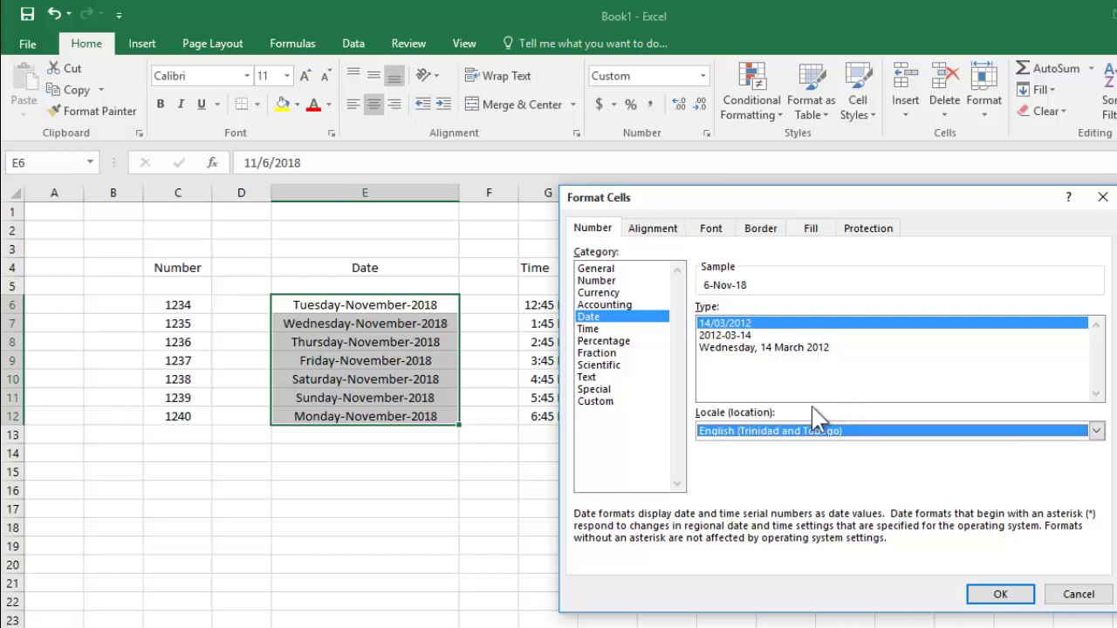
pyautogui.click(744, 375)
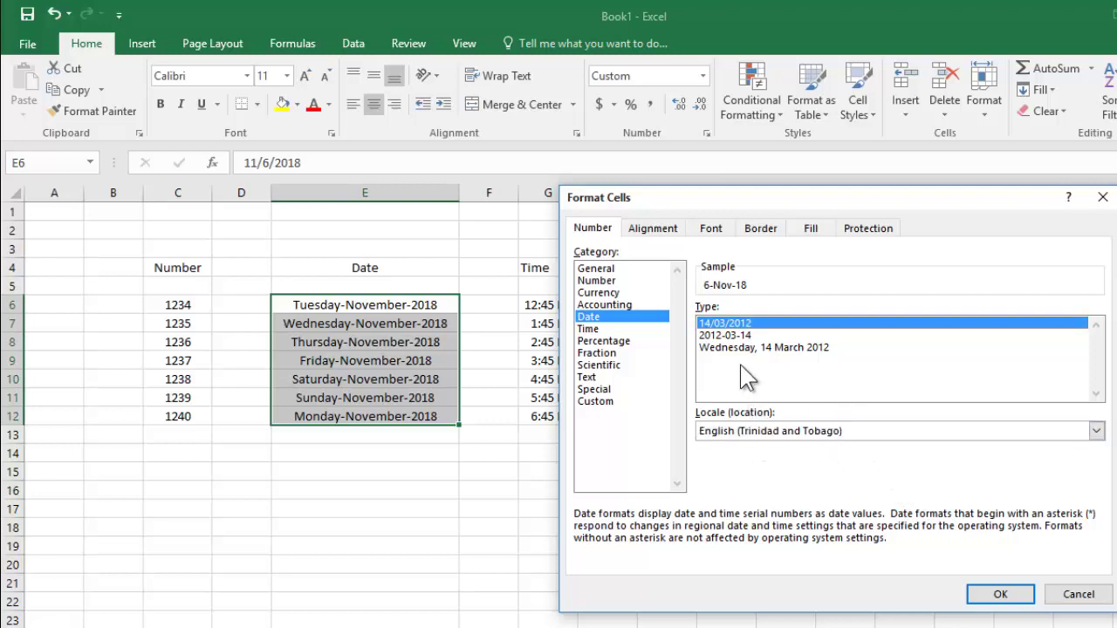
pyautogui.click(729, 337)
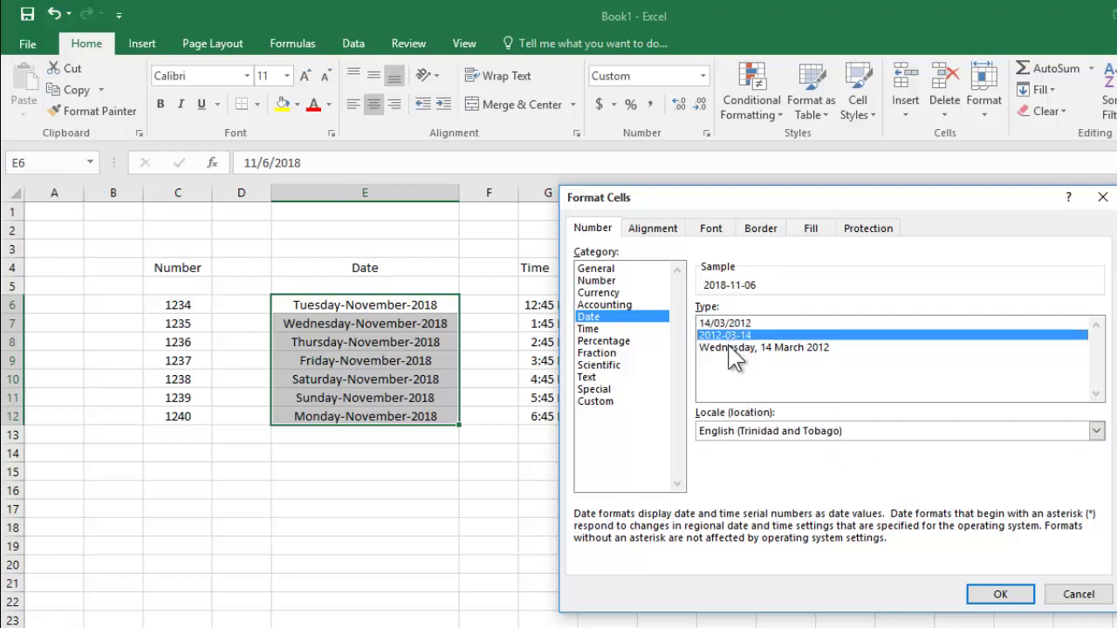
pyautogui.click(732, 349)
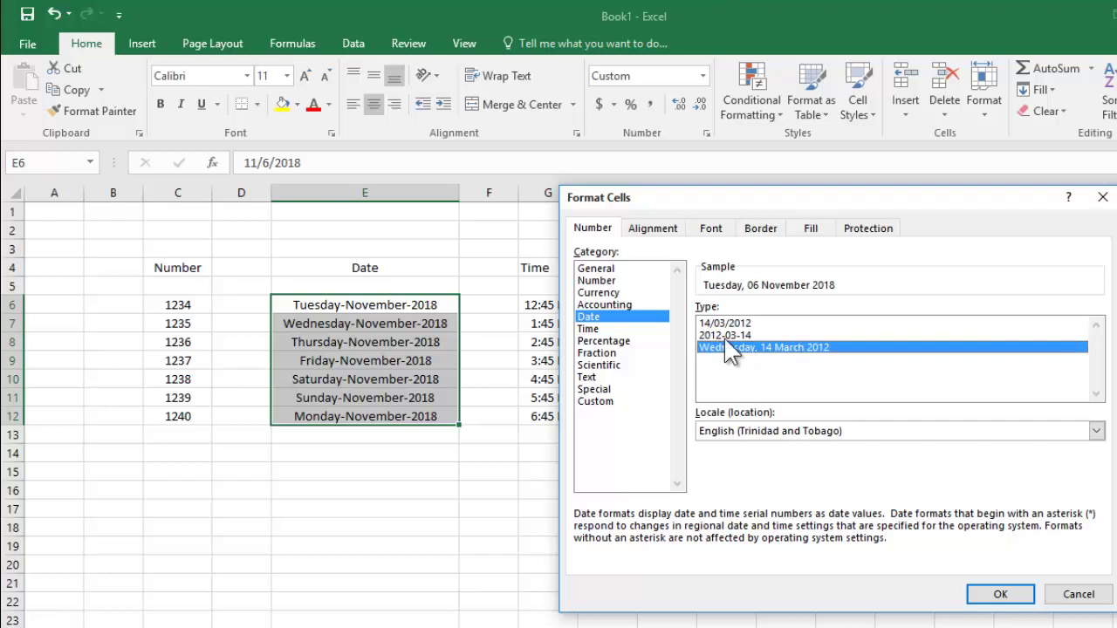
pyautogui.click(1097, 431)
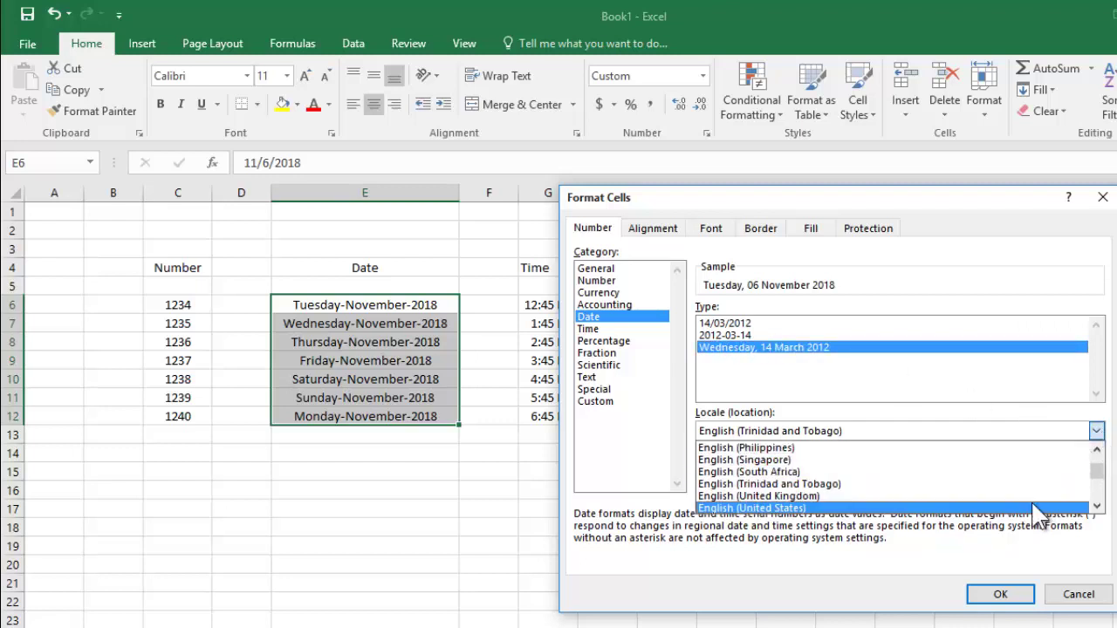
pyautogui.click(1036, 507)
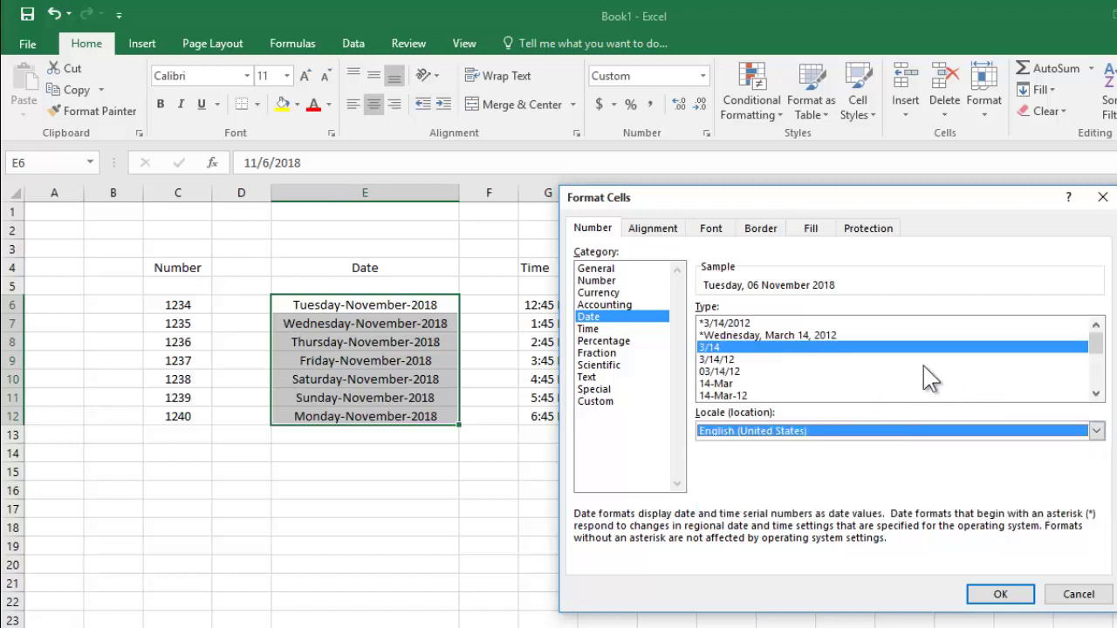
# Apply the English (Philippines) 'Wednesday, March 14, 2012' date type to the dates.
pyautogui.scroll(-3, 1090, 384)
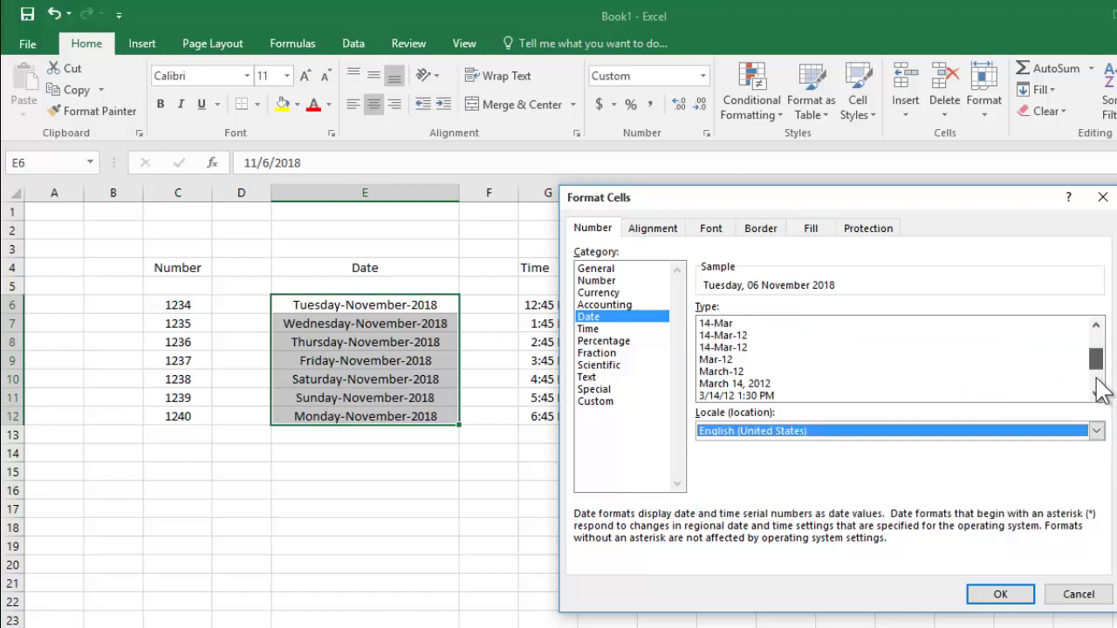
pyautogui.click(1097, 431)
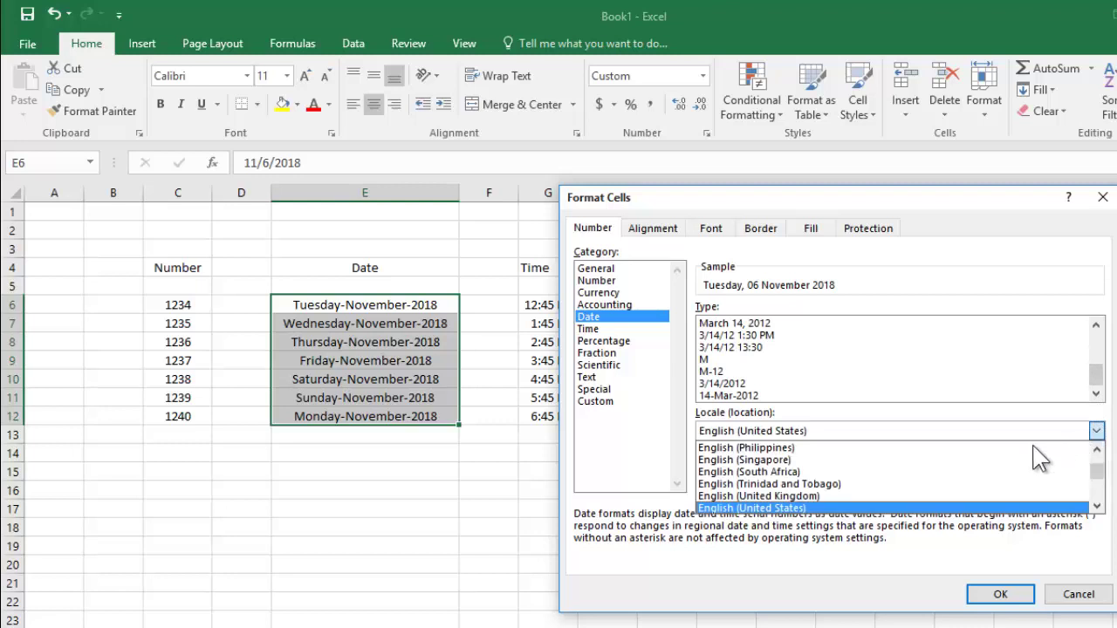
pyautogui.click(918, 449)
pyautogui.click(806, 396)
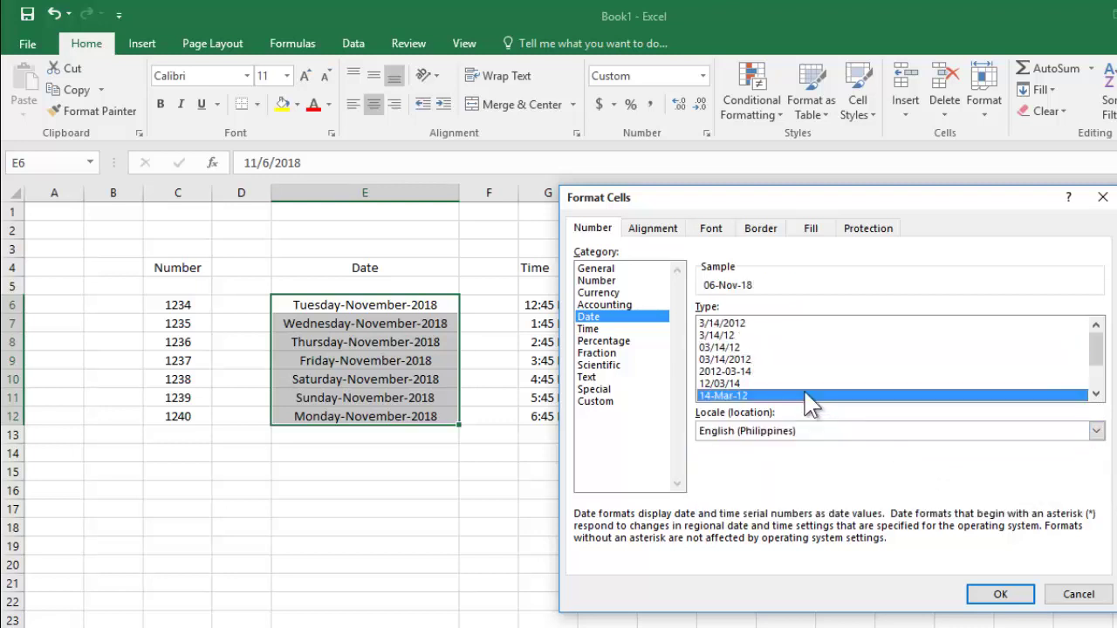
pyautogui.press('Up')
pyautogui.press('Up')
pyautogui.press('Up')
pyautogui.press('Up')
pyautogui.press('Down')
pyautogui.press('Down')
pyautogui.press('Down')
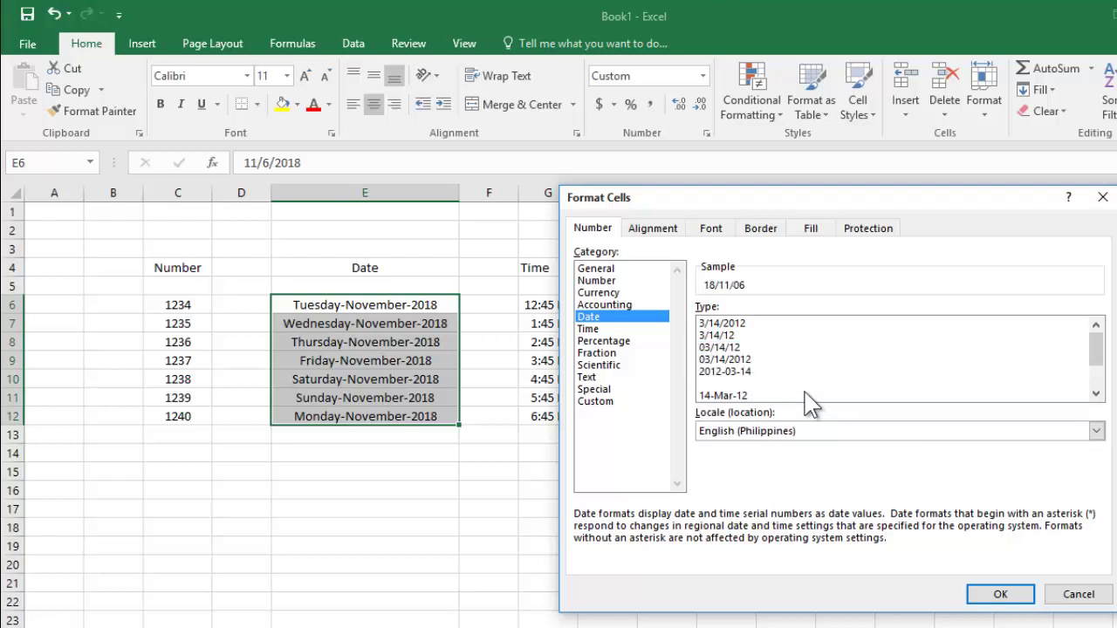
pyautogui.press('Down')
pyautogui.press('Down')
pyautogui.press('Down')
pyautogui.press('Down')
pyautogui.press('Down')
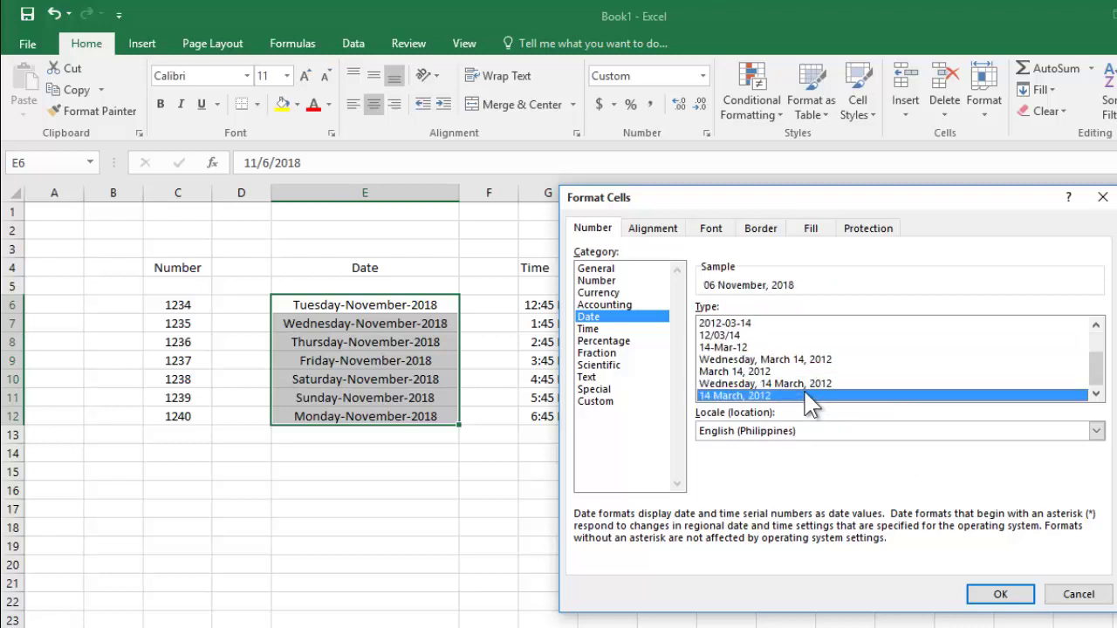
pyautogui.click(783, 361)
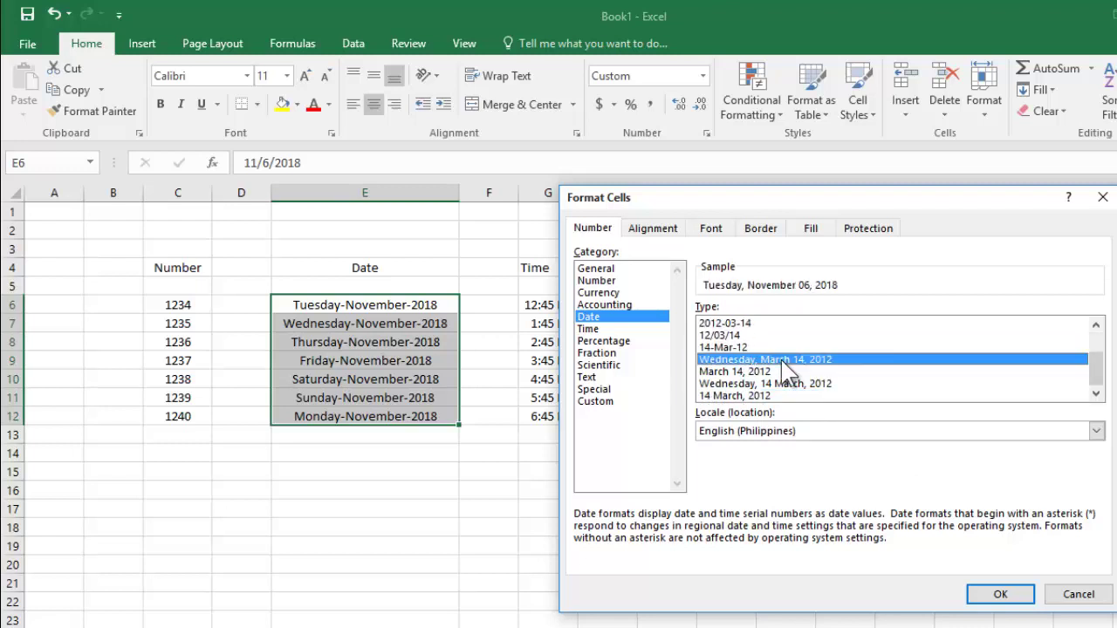
pyautogui.click(1000, 594)
pyautogui.click(456, 596)
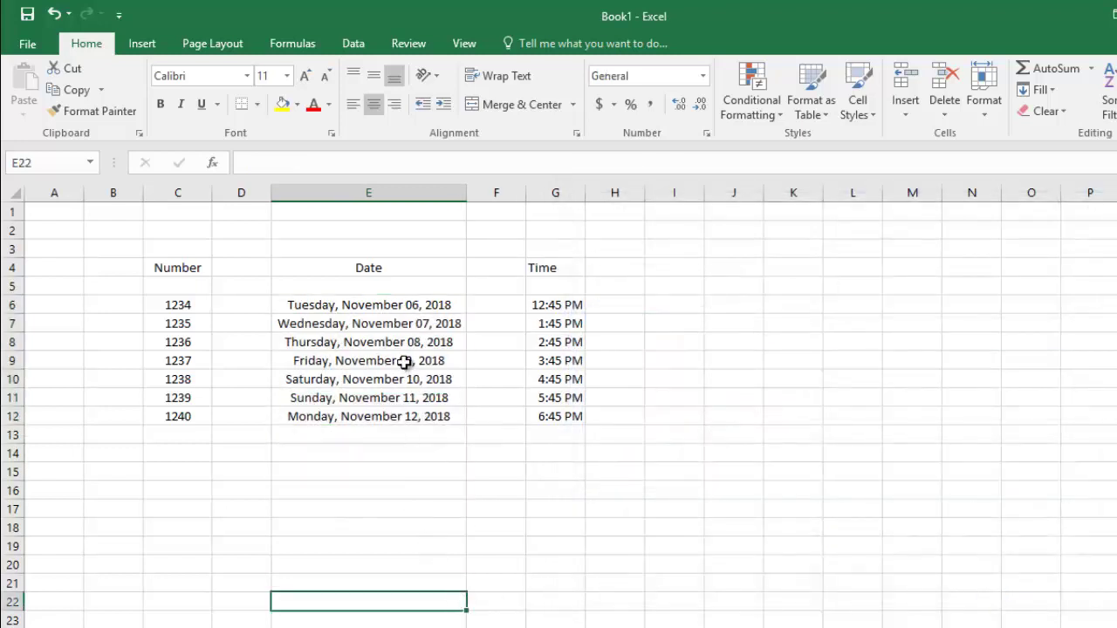
pyautogui.click(353, 307)
pyautogui.moveTo(353, 307); pyautogui.dragTo(357, 417)
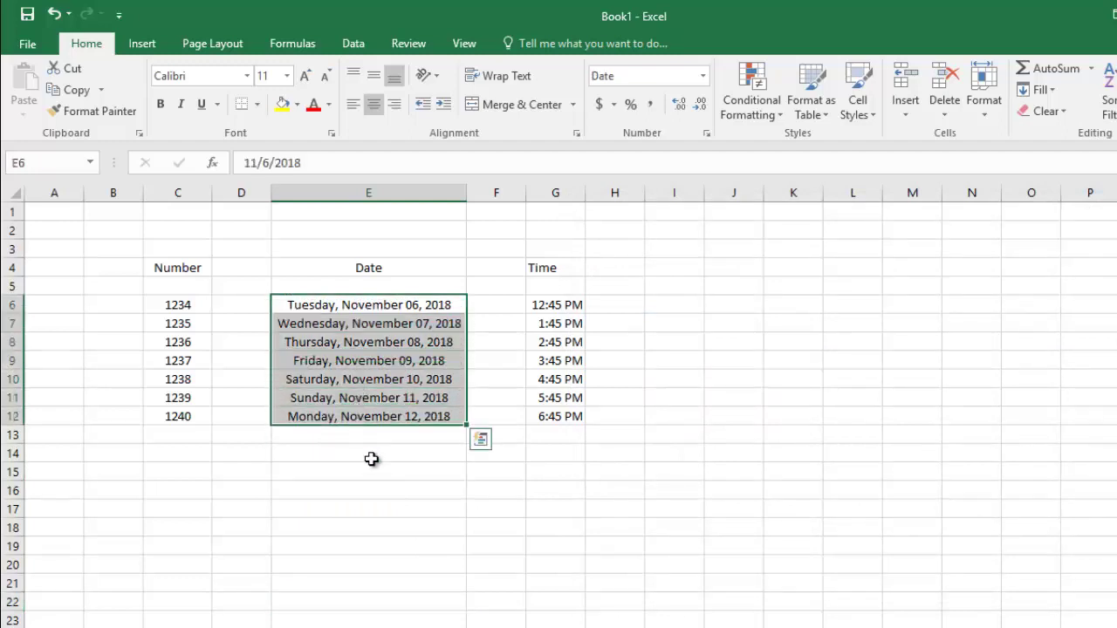
pyautogui.click(388, 507)
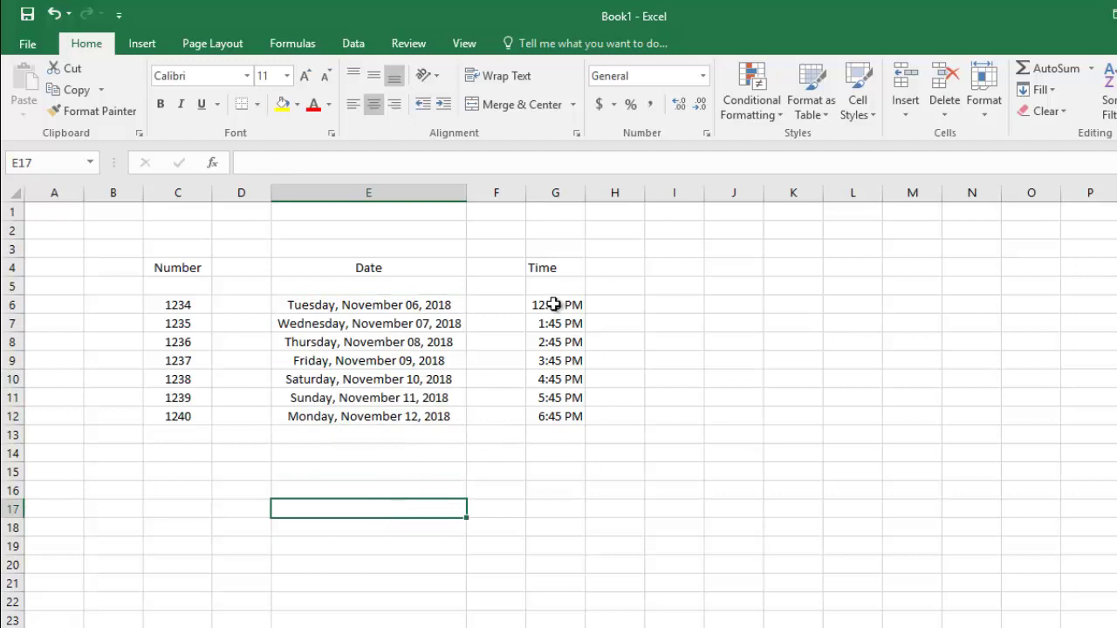
# Enter 1 in cell E15 and format it as a short date so it shows 1/1/1900.
pyautogui.click(348, 476)
pyautogui.click(348, 476)
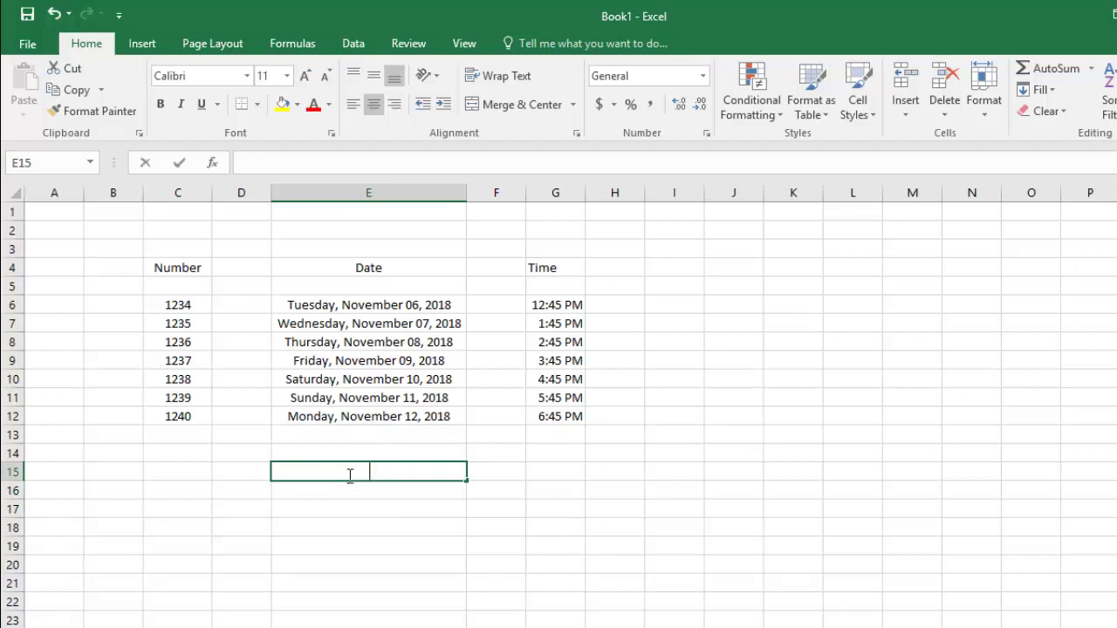
pyautogui.write('1')
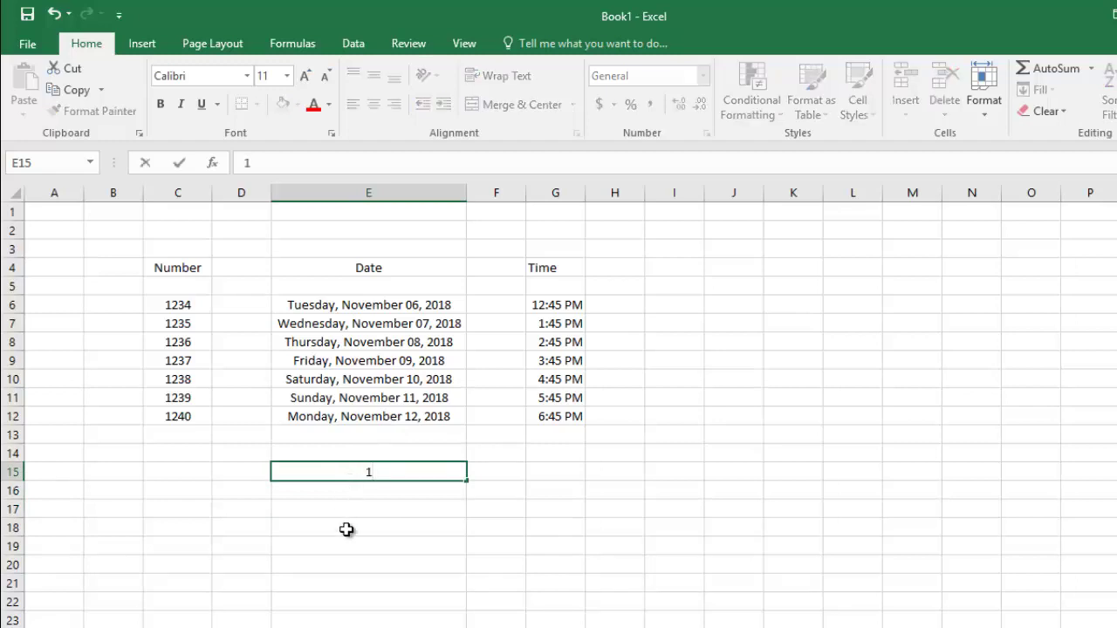
pyautogui.click(346, 530)
pyautogui.click(356, 483)
pyautogui.click(356, 476)
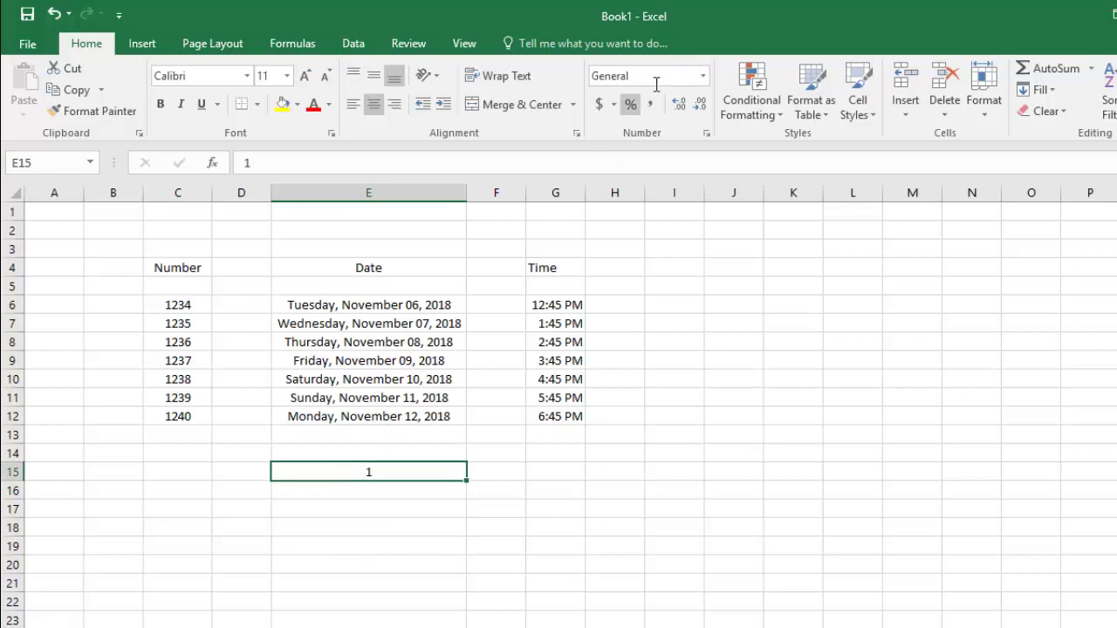
pyautogui.click(702, 76)
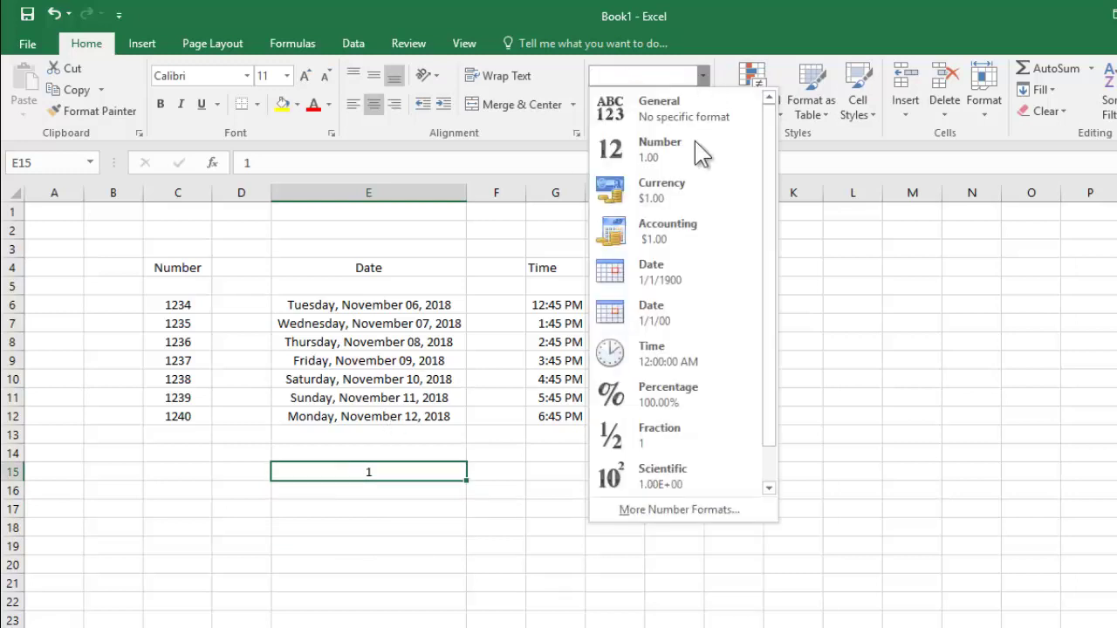
pyautogui.click(675, 274)
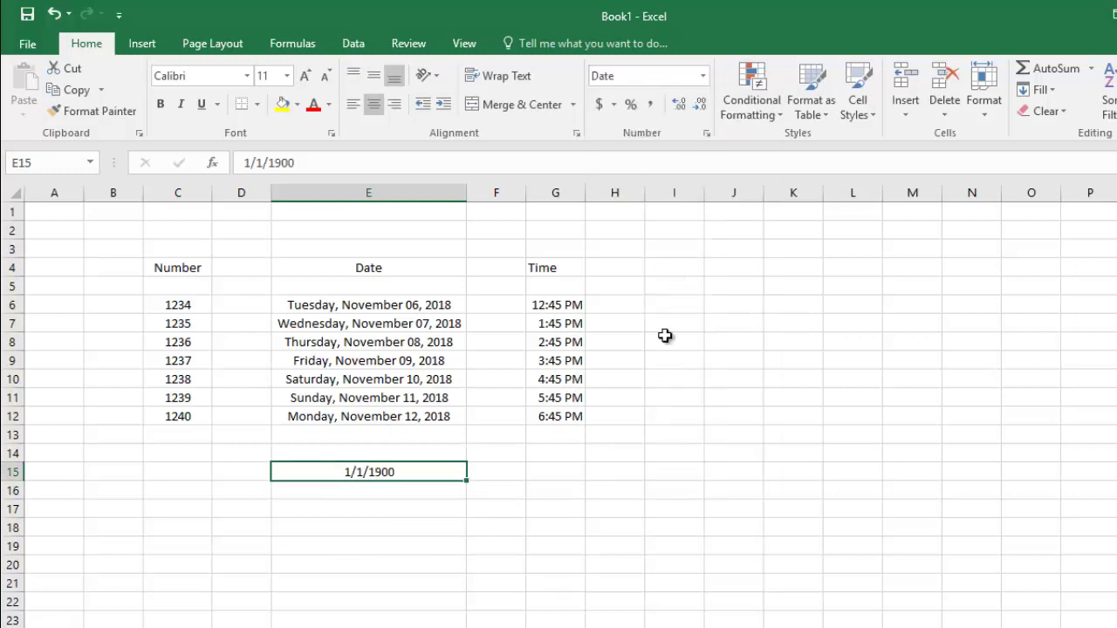
pyautogui.click(324, 561)
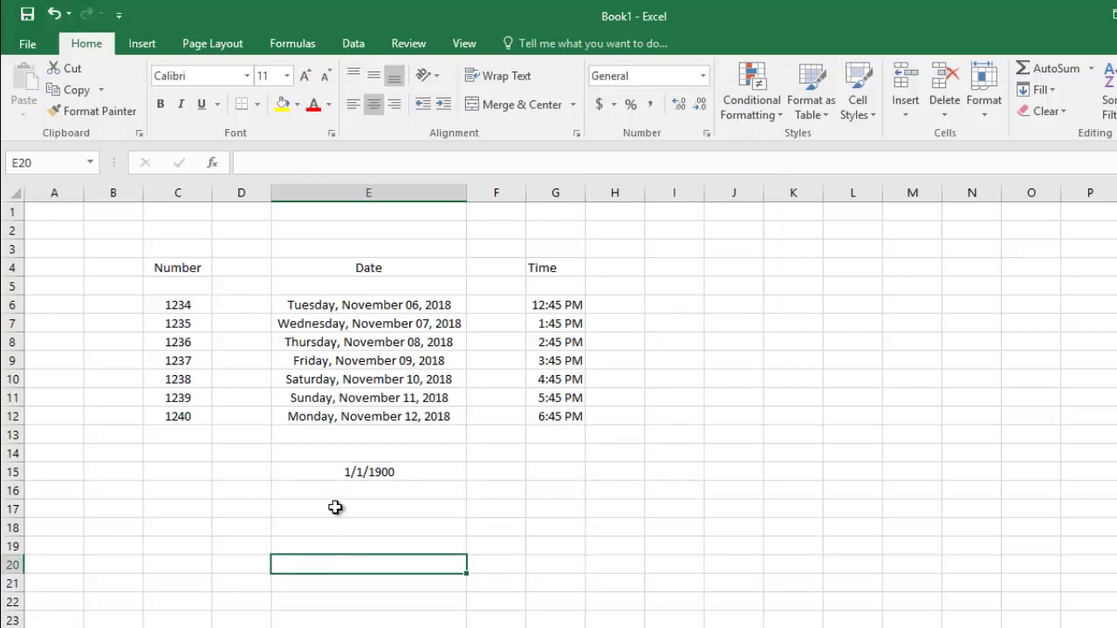
pyautogui.click(233, 475)
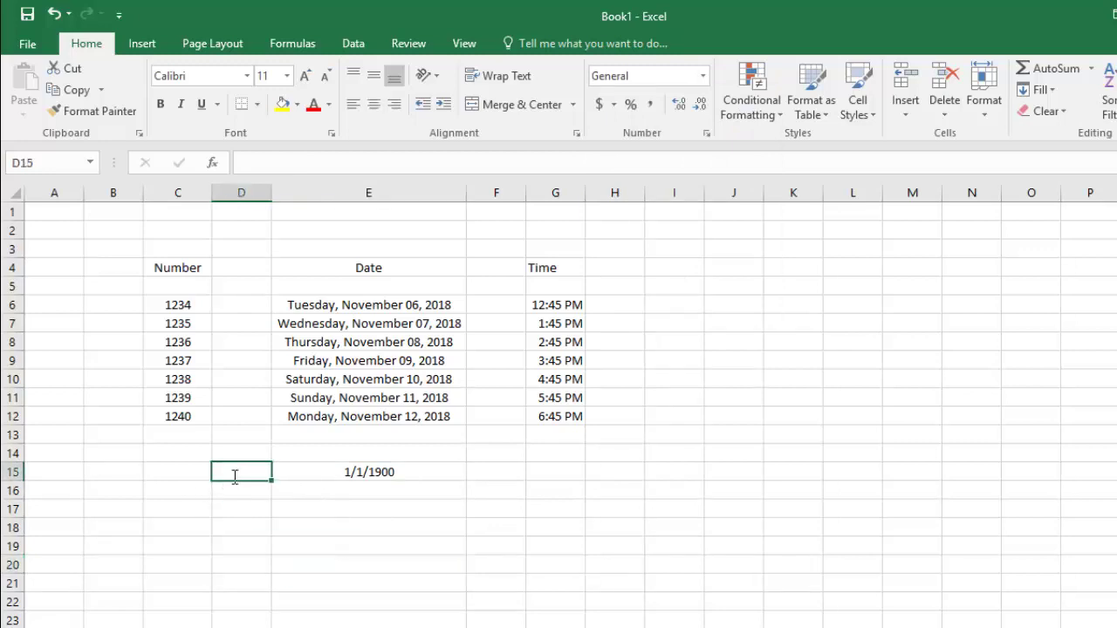
# Enter 1 in D15 and fill D15:E15 down to row 22, giving 1–8 and 1/1/1900–1/8/1900.
pyautogui.write('1')
pyautogui.click(309, 501)
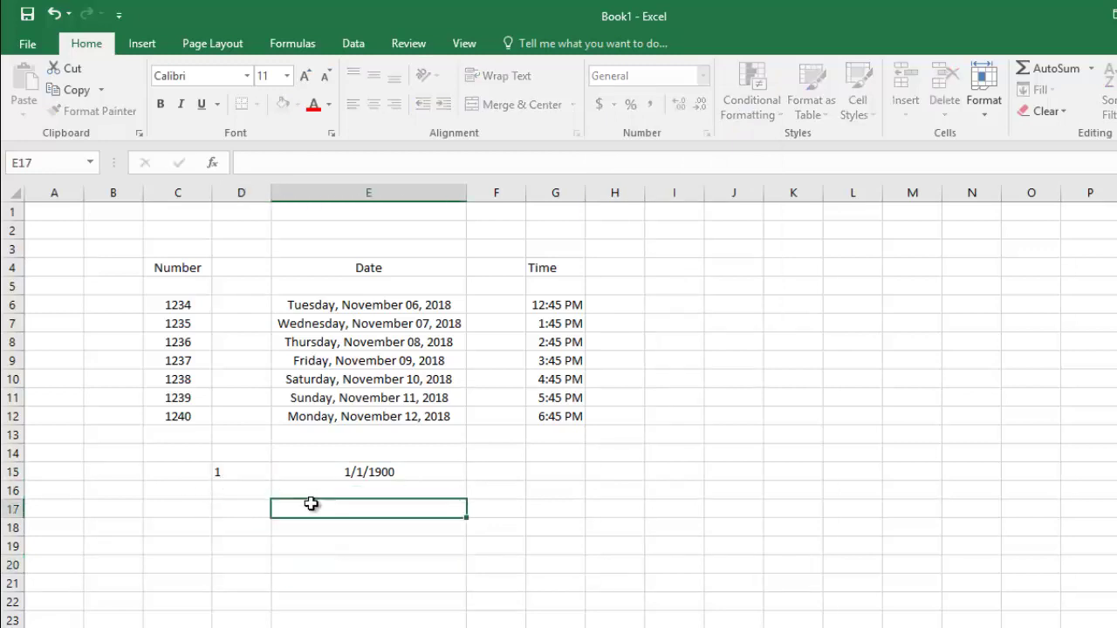
pyautogui.moveTo(244, 472); pyautogui.dragTo(367, 471)
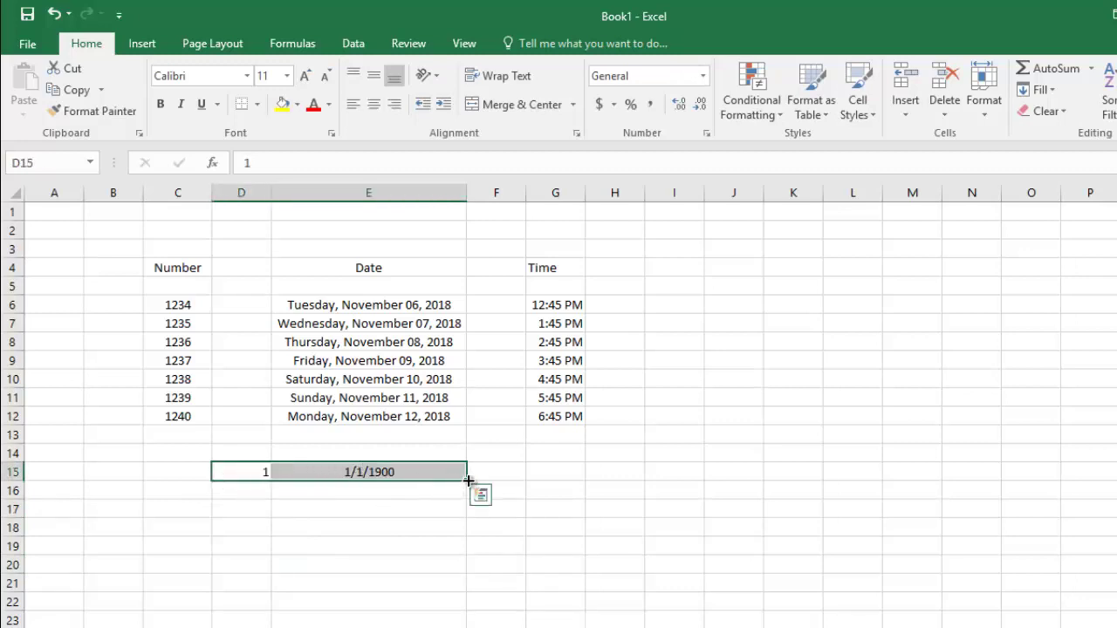
pyautogui.moveTo(468, 481); pyautogui.dragTo(451, 608)
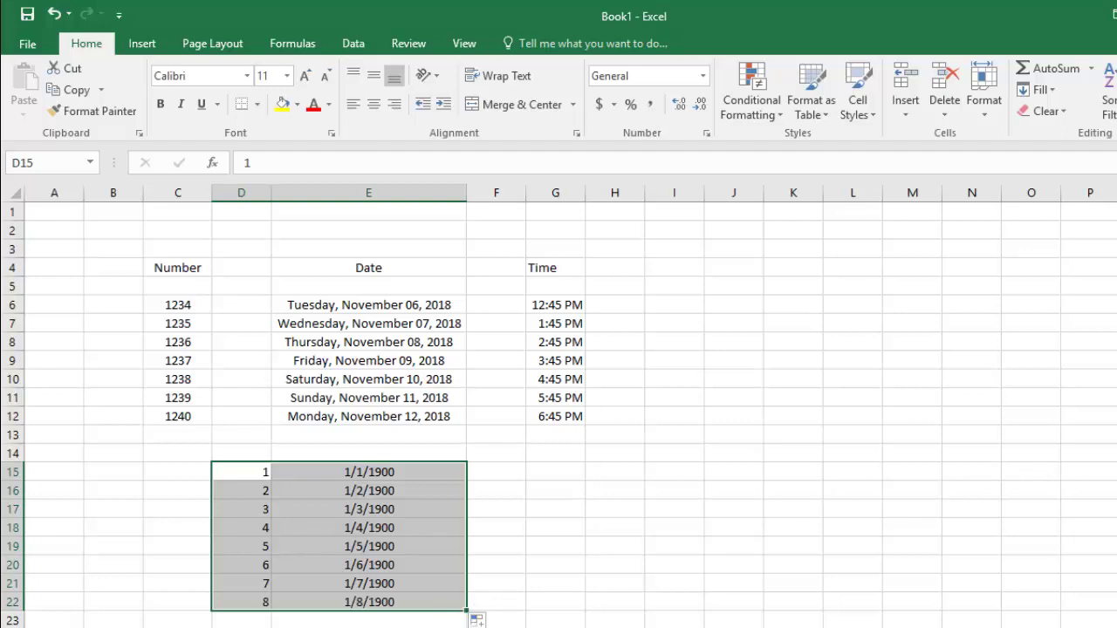
pyautogui.scroll(-1, 349, 408)
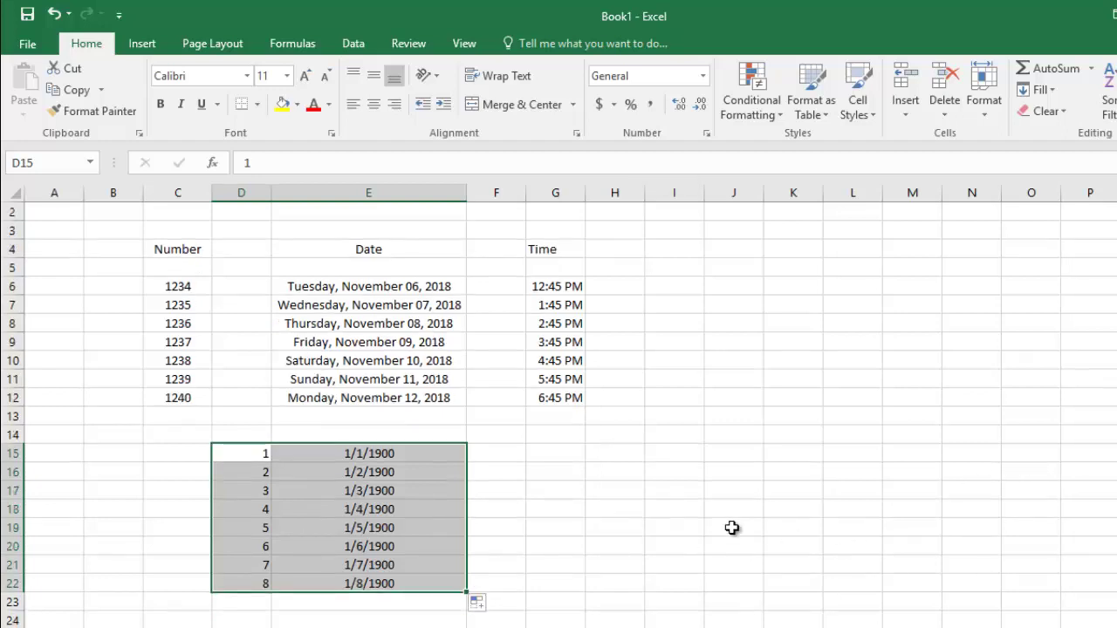
pyautogui.click(695, 522)
pyautogui.click(242, 449)
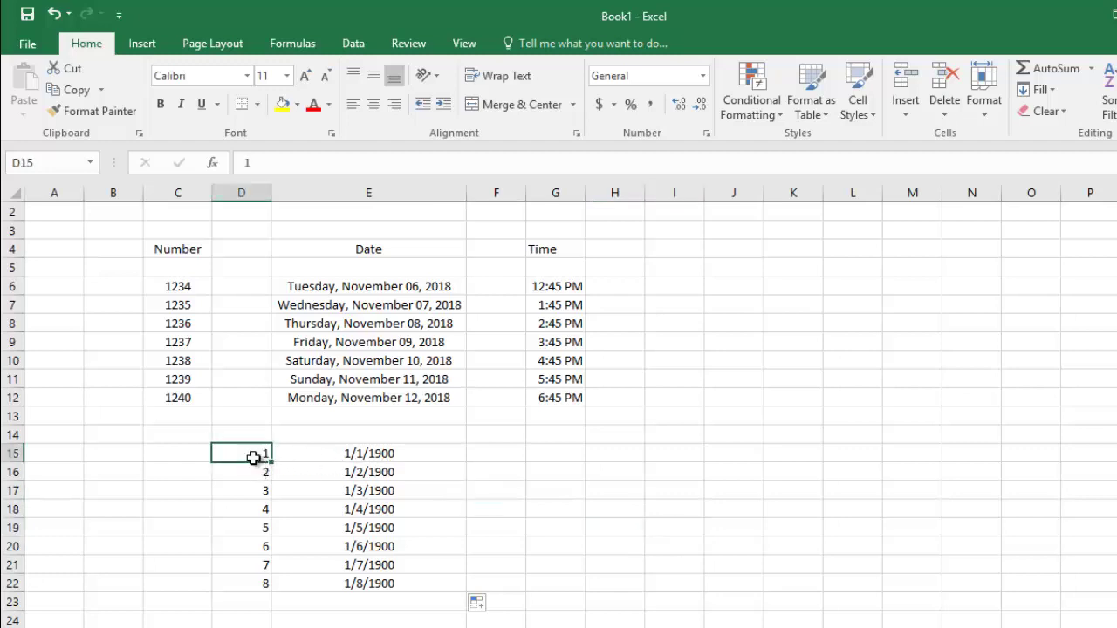
pyautogui.click(375, 455)
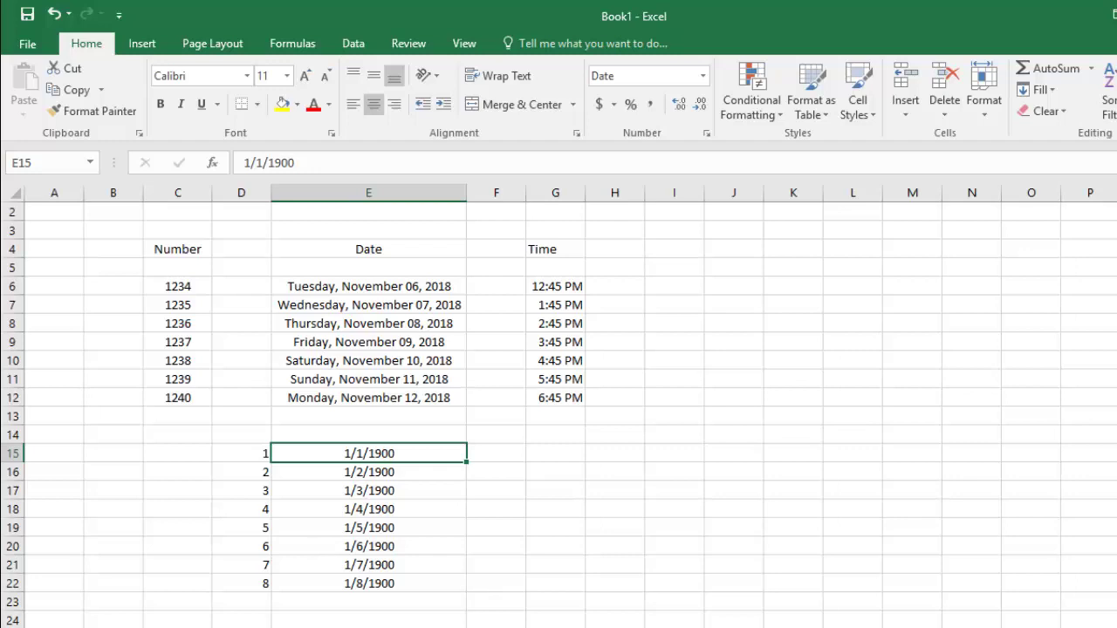
pyautogui.click(249, 584)
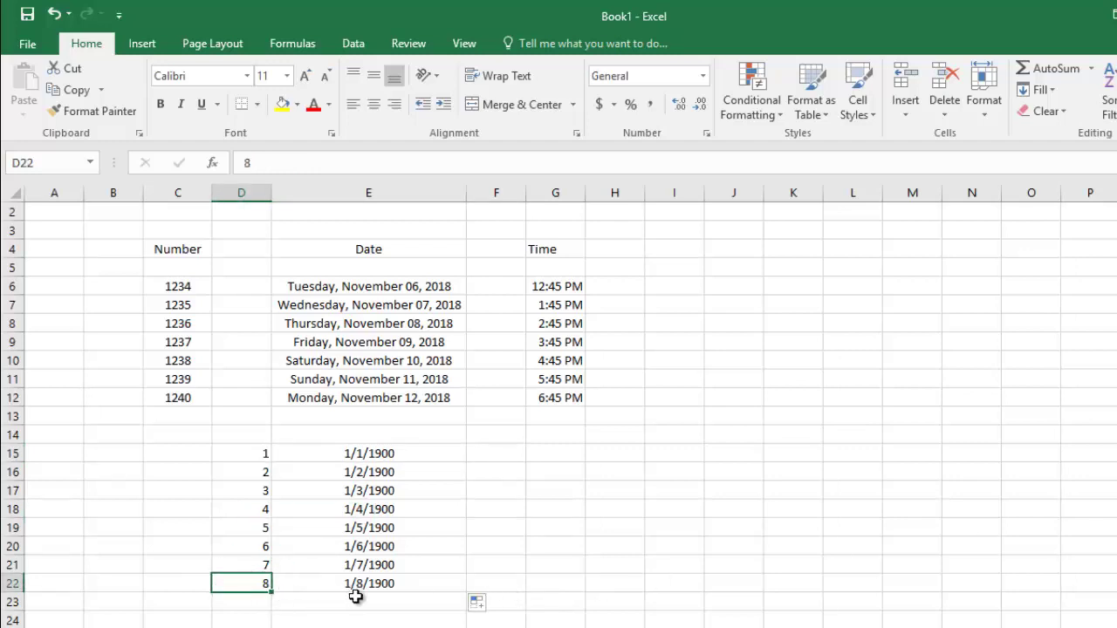
pyautogui.click(250, 616)
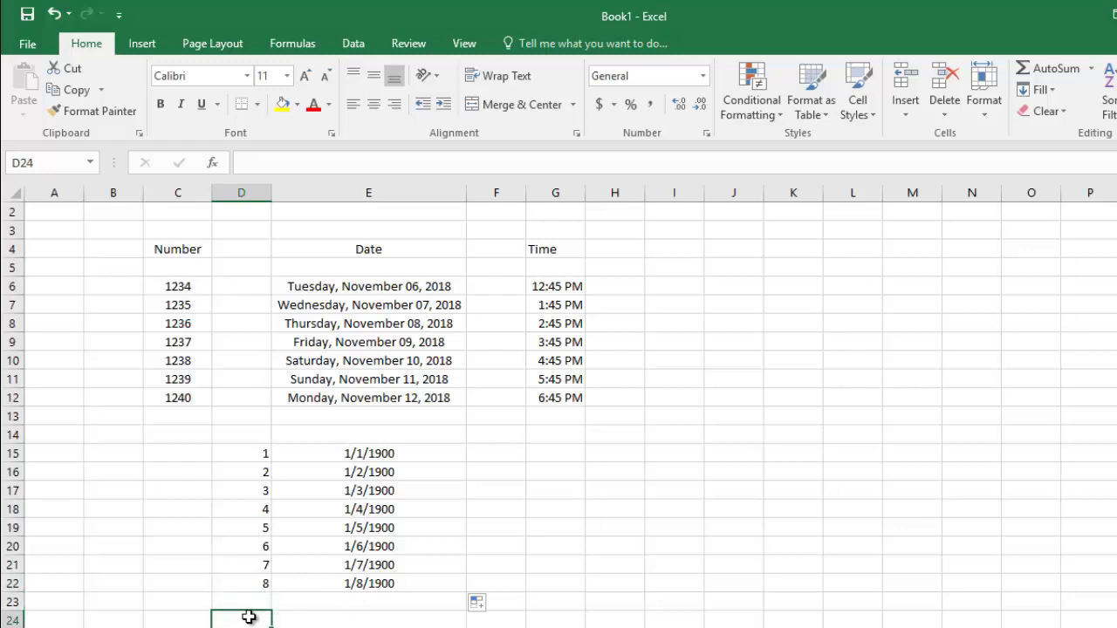
# Enter 120 in D24, format it as a date, and widen column D to reveal 4/29/1900.
pyautogui.write('120')
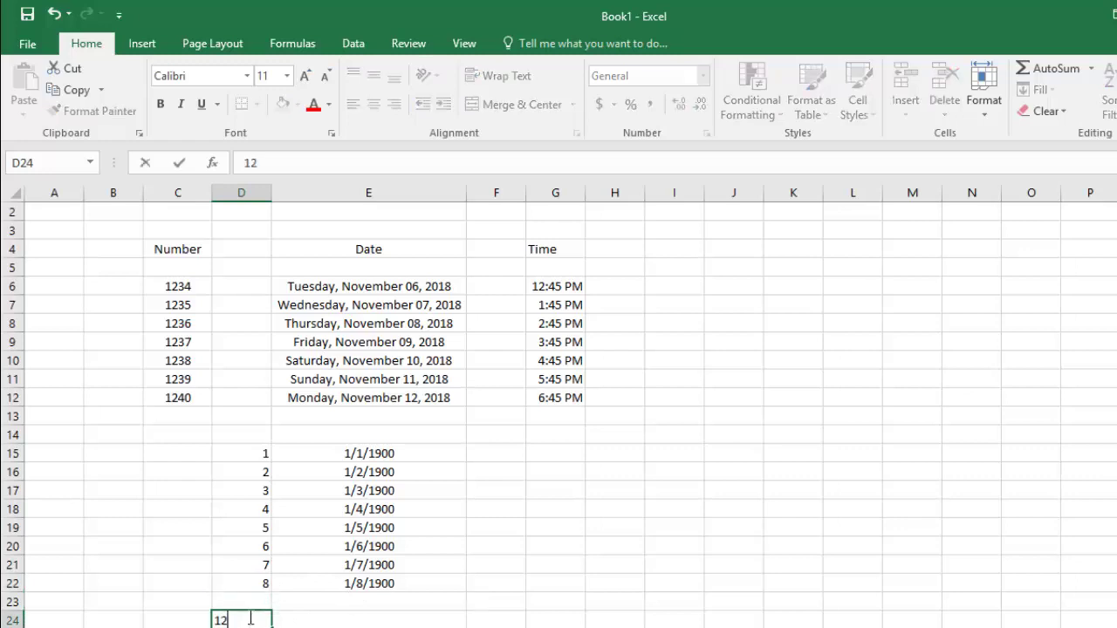
pyautogui.click(342, 620)
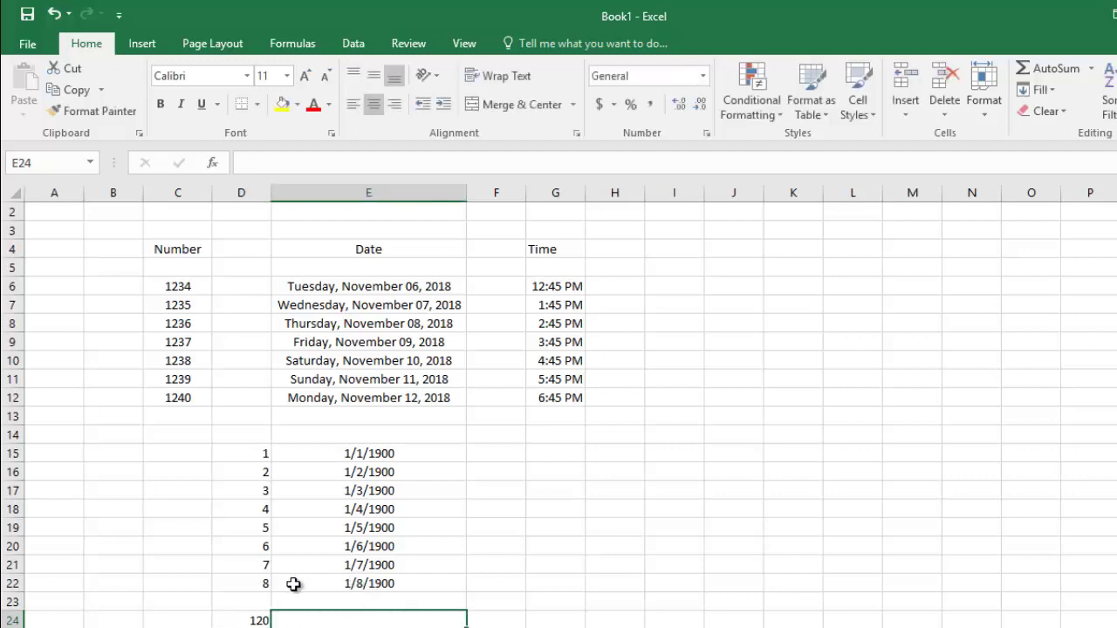
pyautogui.moveTo(242, 585); pyautogui.dragTo(406, 590)
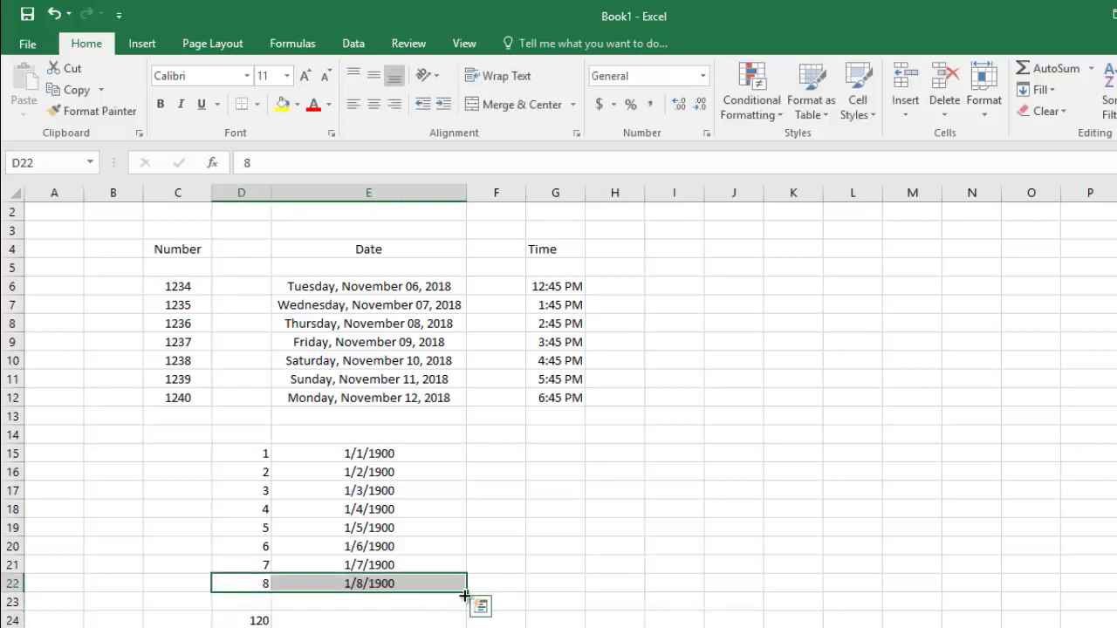
pyautogui.click(334, 617)
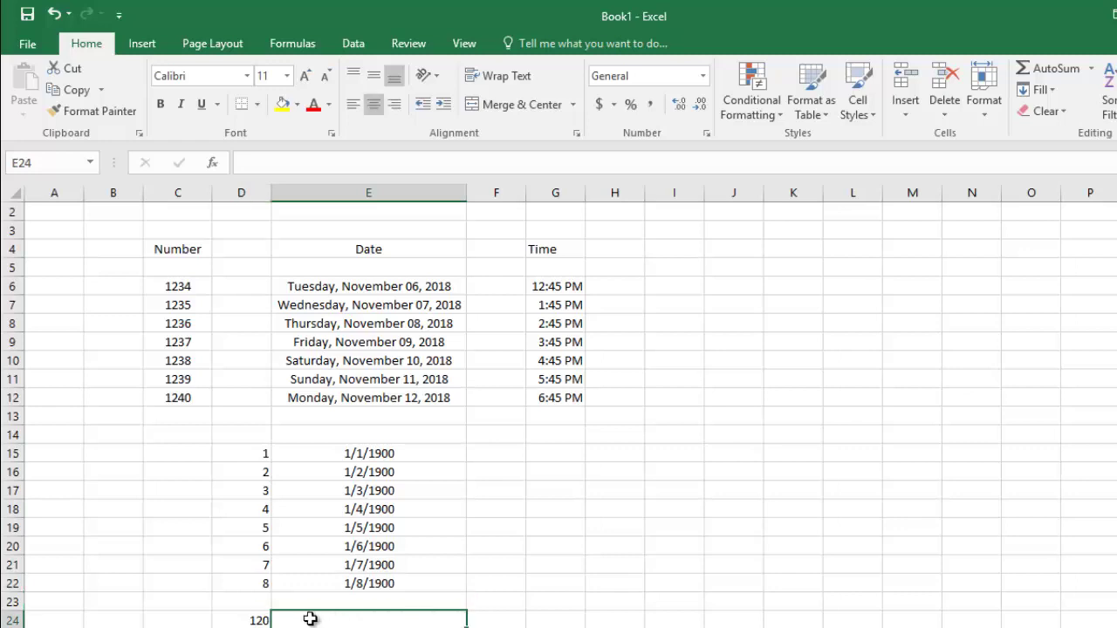
pyautogui.click(247, 620)
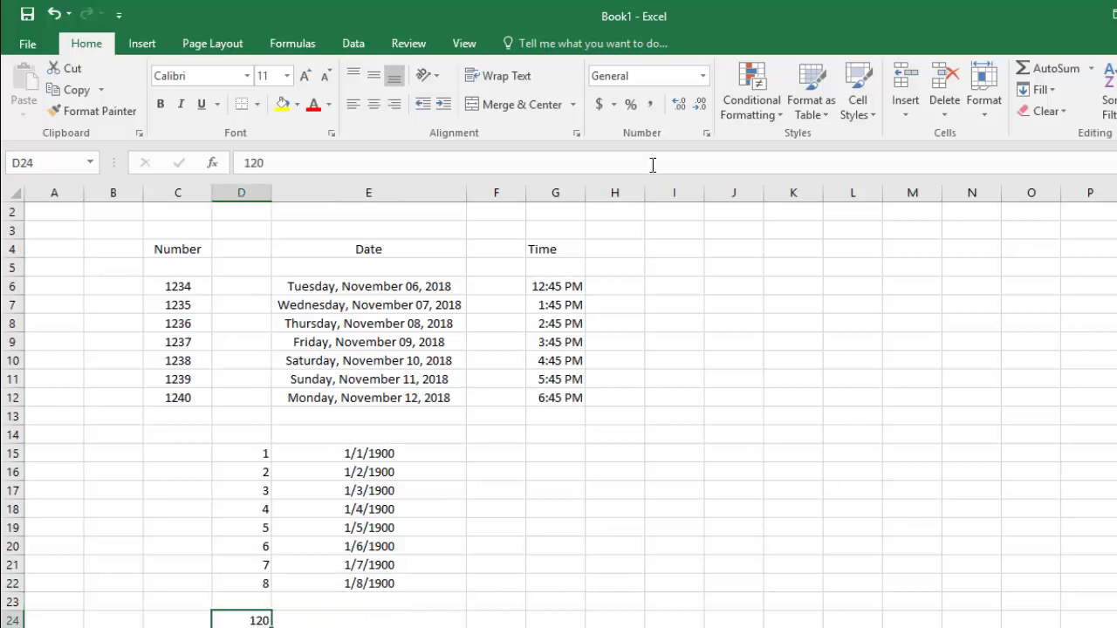
pyautogui.click(702, 76)
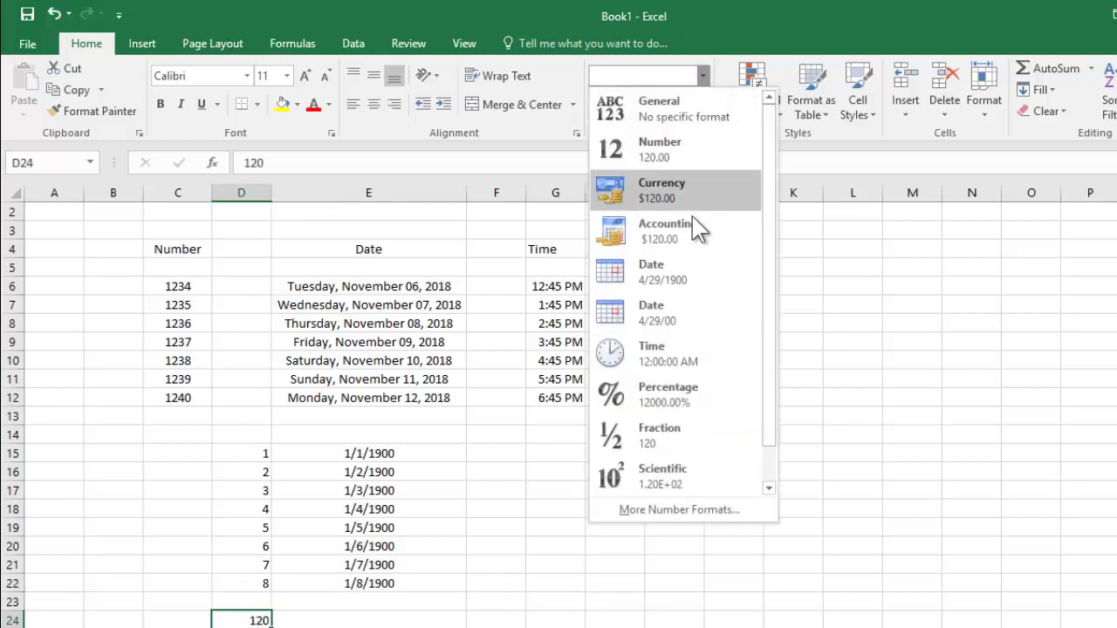
pyautogui.click(674, 315)
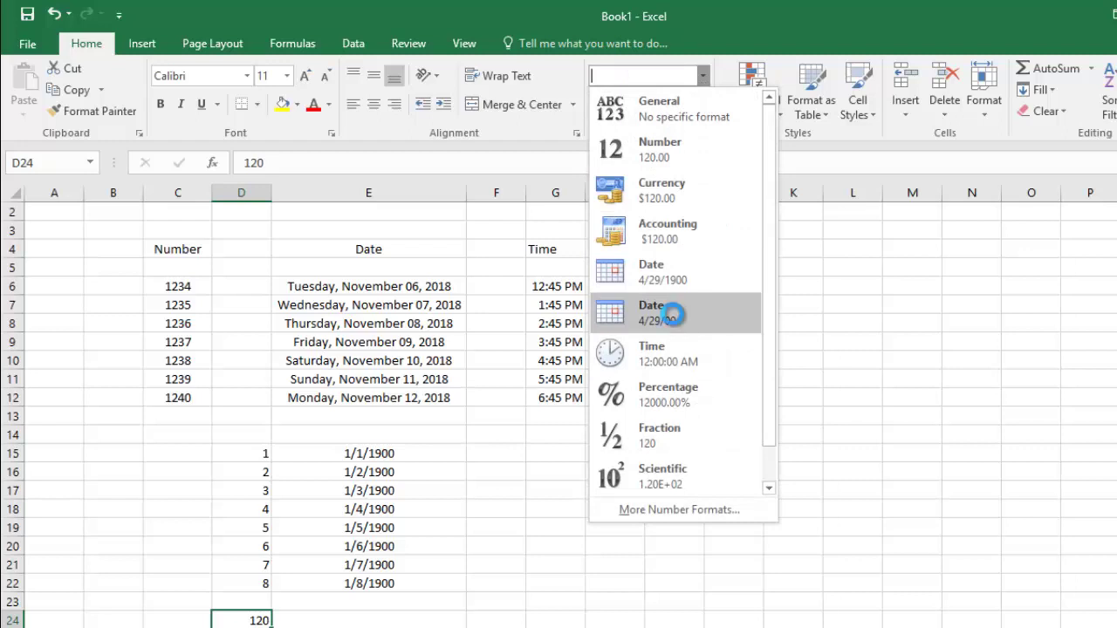
pyautogui.click(703, 76)
pyautogui.click(689, 296)
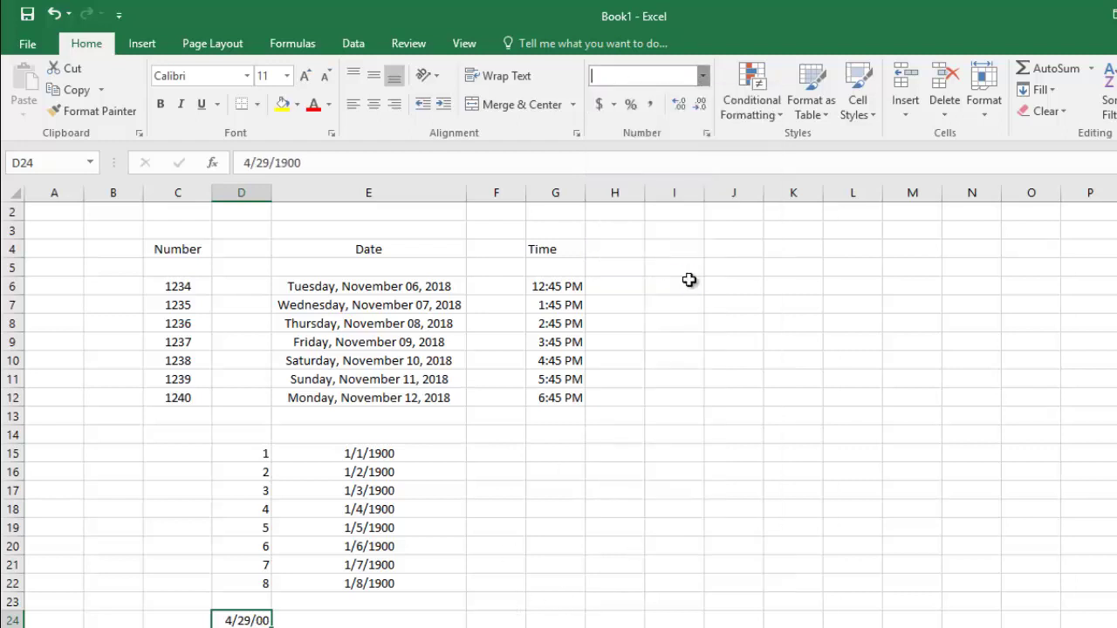
pyautogui.click(610, 509)
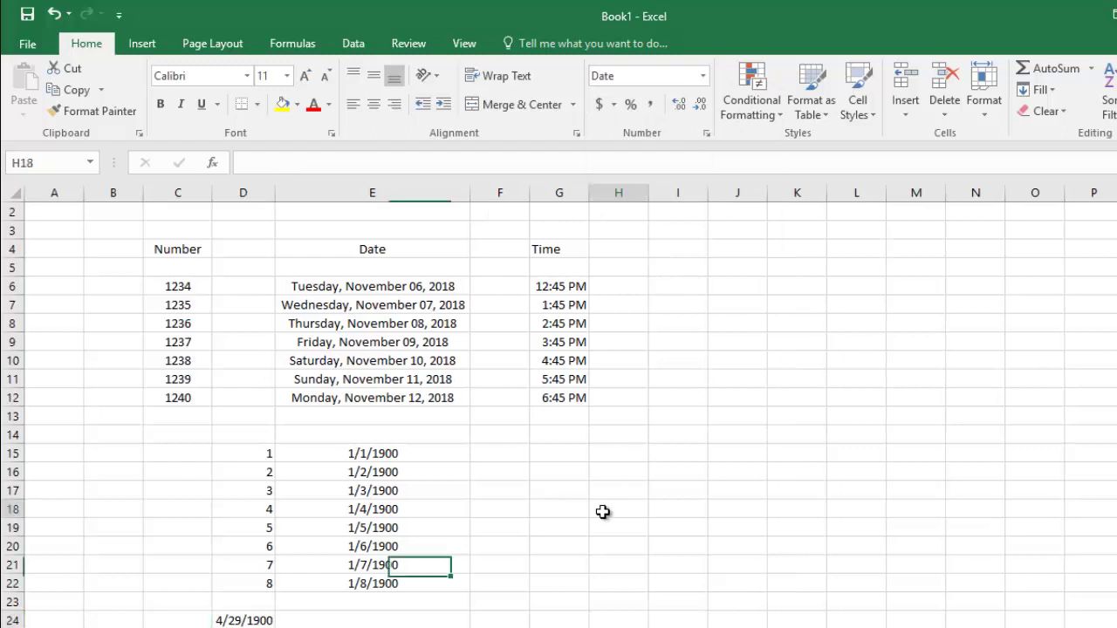
pyautogui.click(235, 621)
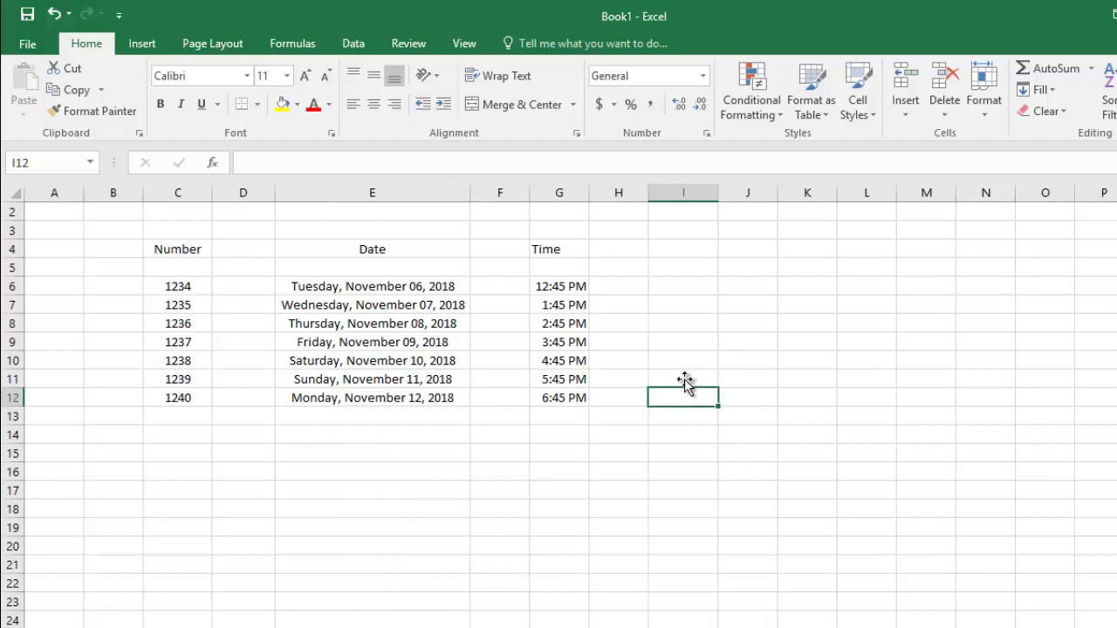
# Apply the Time format to G6:G12, showing 12:45:00 PM through 6:45:00 PM.
pyautogui.click(565, 286)
pyautogui.moveTo(566, 286); pyautogui.dragTo(567, 397)
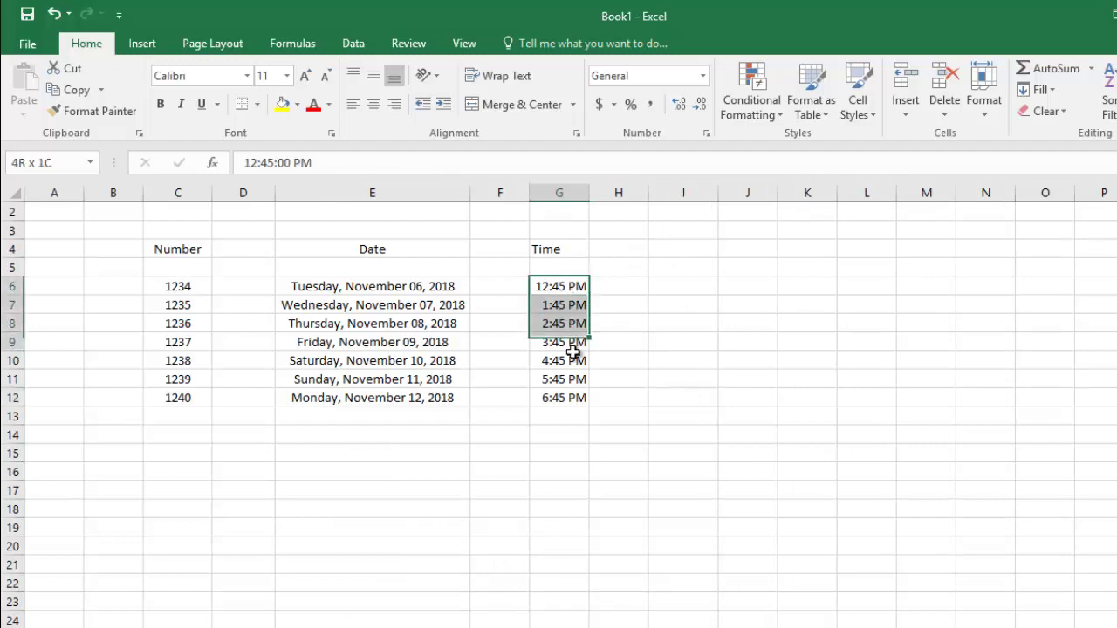
pyautogui.click(703, 76)
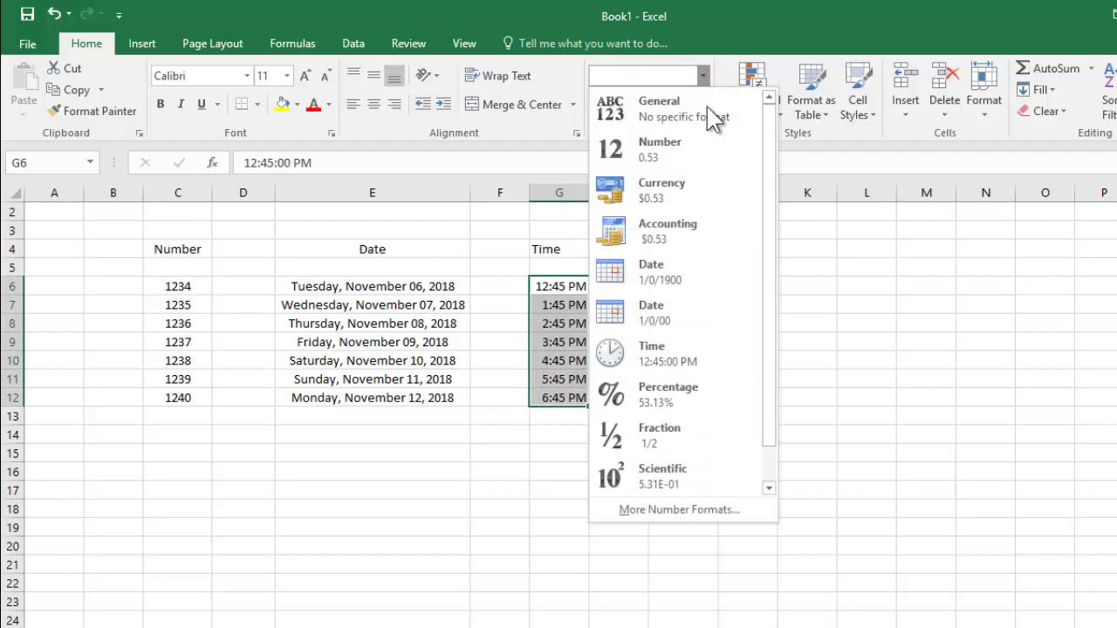
pyautogui.click(694, 362)
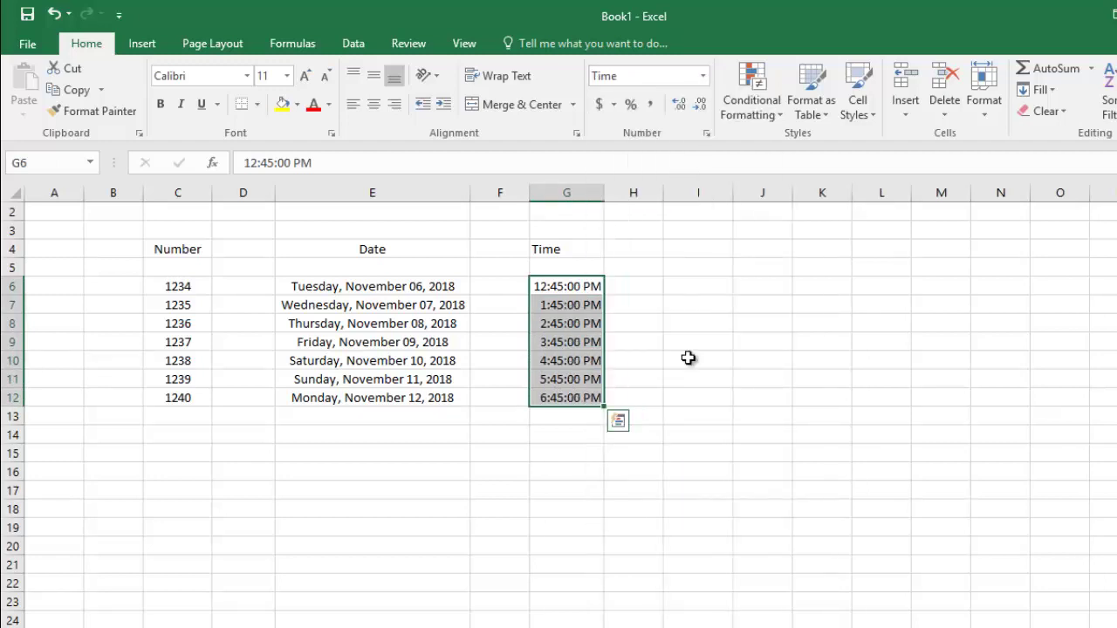
pyautogui.click(589, 472)
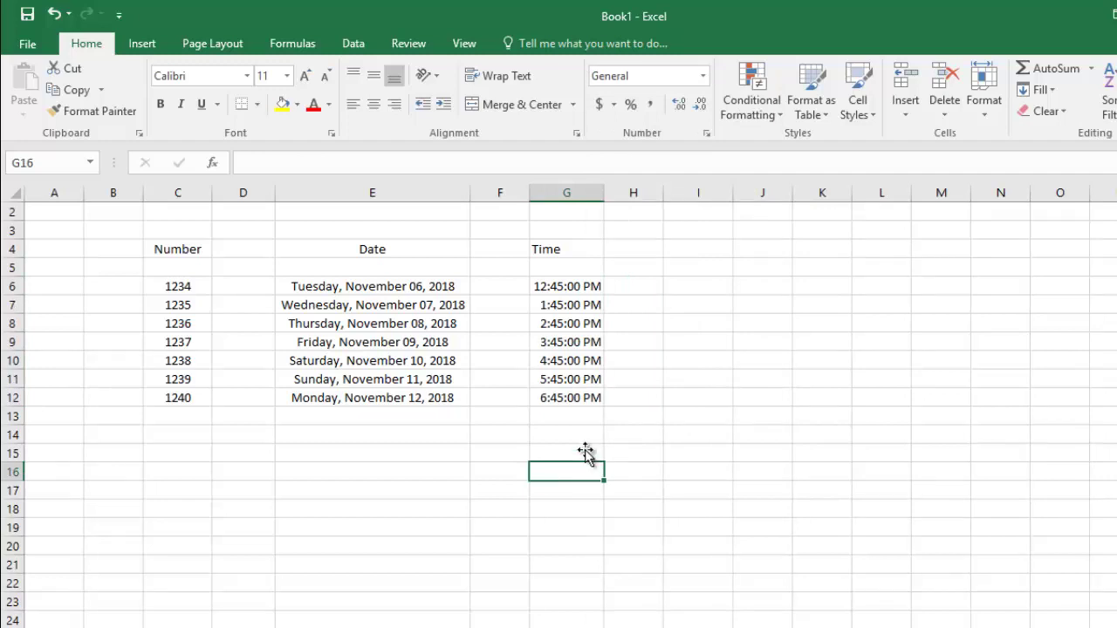
pyautogui.click(571, 287)
pyautogui.hotkey('ctrl', 'shift', 'Down')
pyautogui.moveTo(571, 287); pyautogui.dragTo(571, 403)
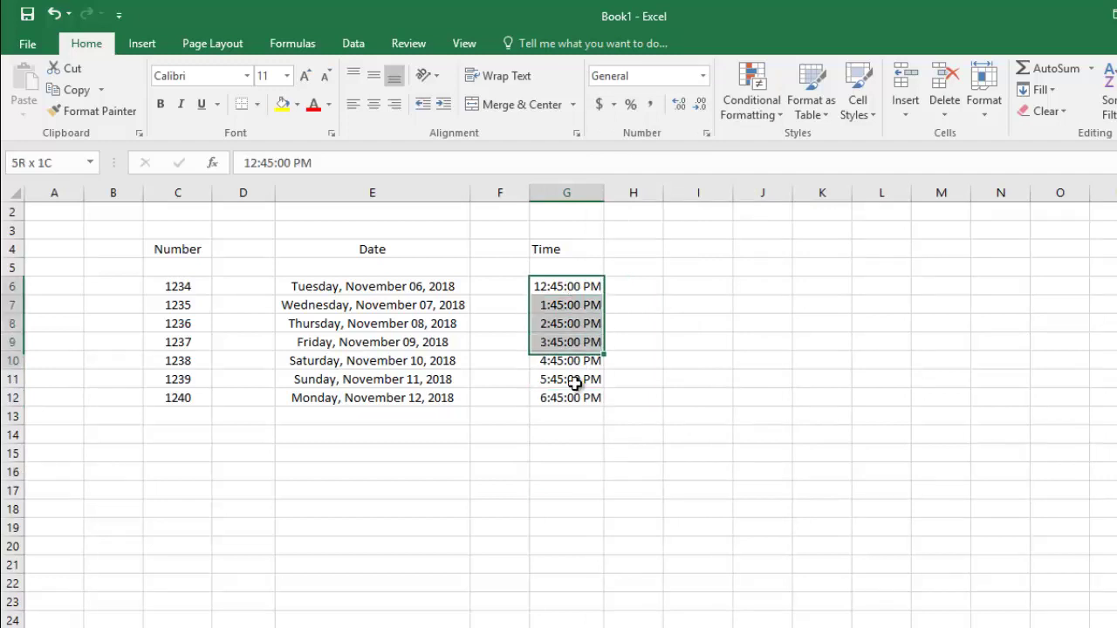
# Give G6:G12 the Hungarian 37:30:55 time type, showing 24-hour times 12:45:00 to 18:45:00.
pyautogui.click(707, 133)
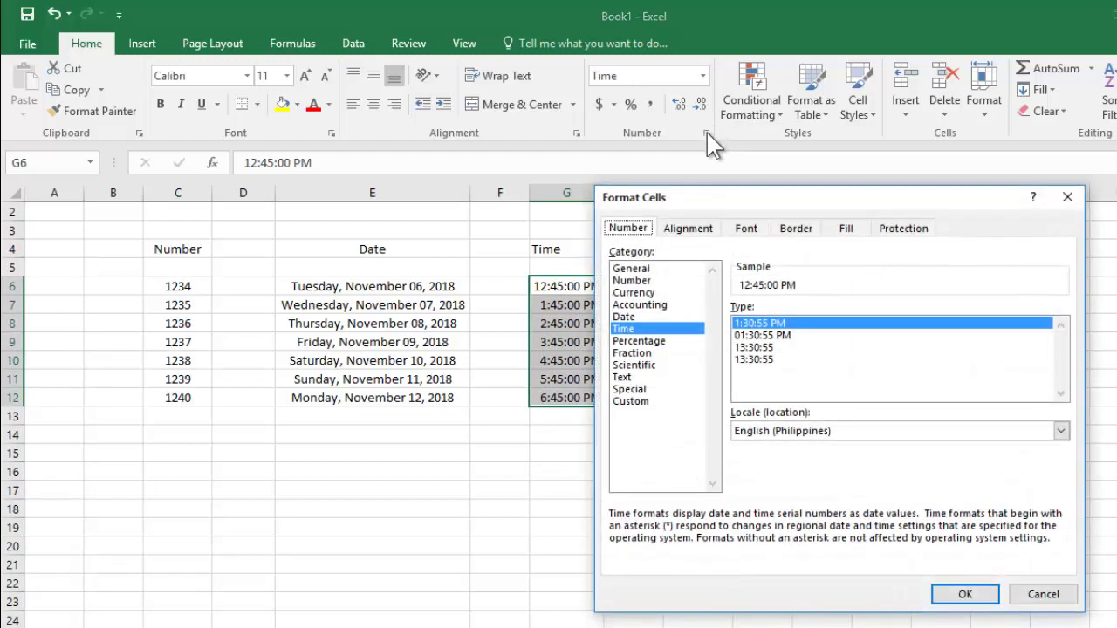
pyautogui.click(1061, 431)
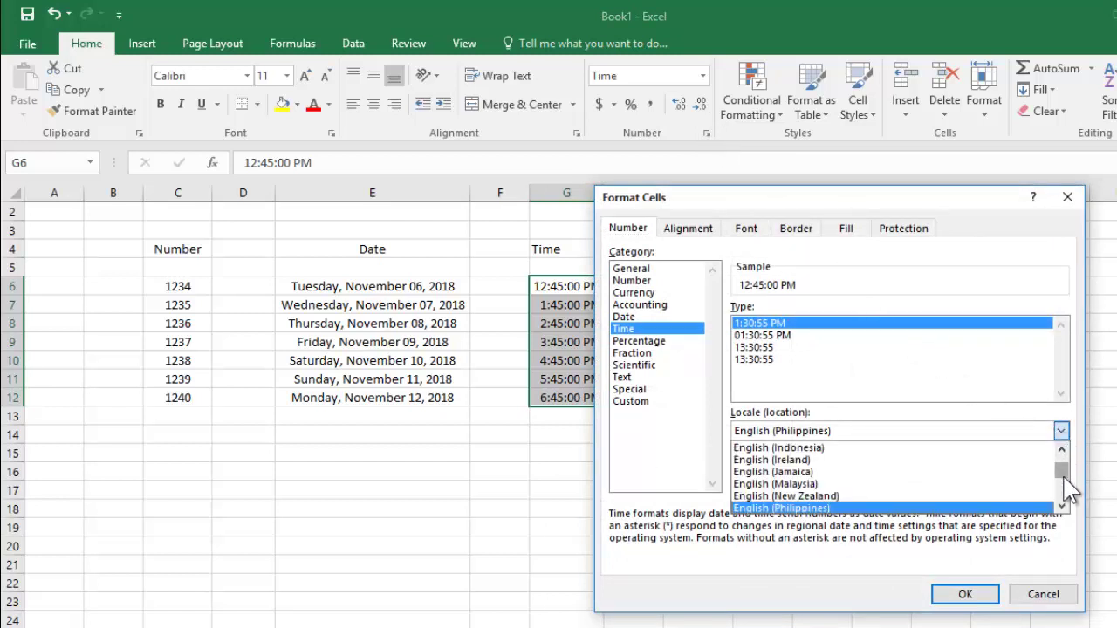
pyautogui.moveTo(1064, 469)
pyautogui.mouseDown()
pyautogui.moveTo(1064, 485)
pyautogui.moveTo(1061, 476)
pyautogui.mouseUp()
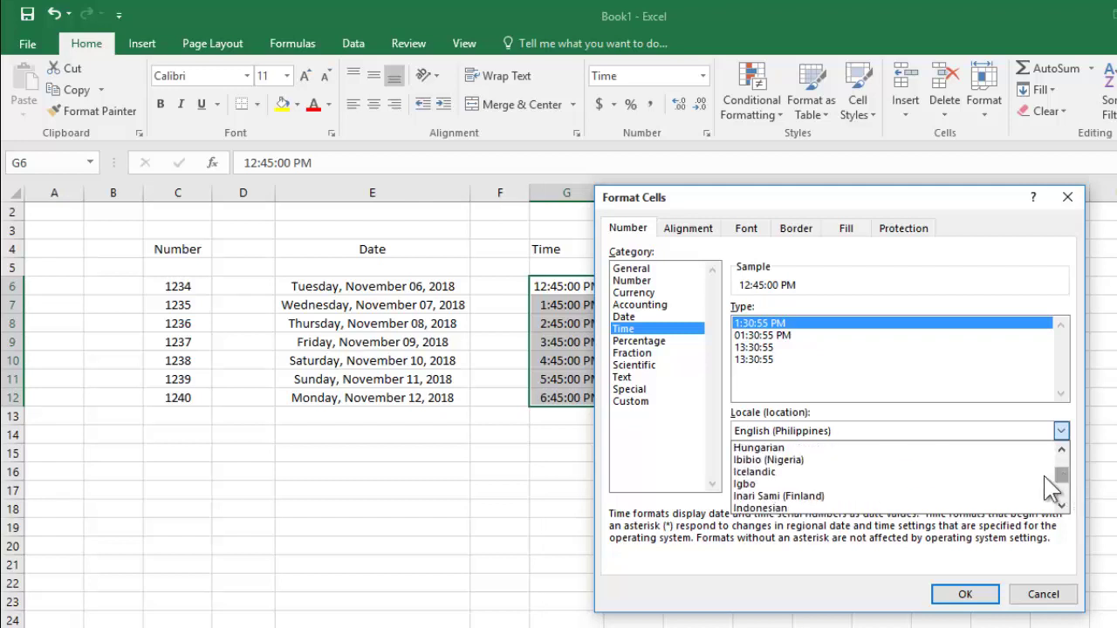
pyautogui.click(842, 449)
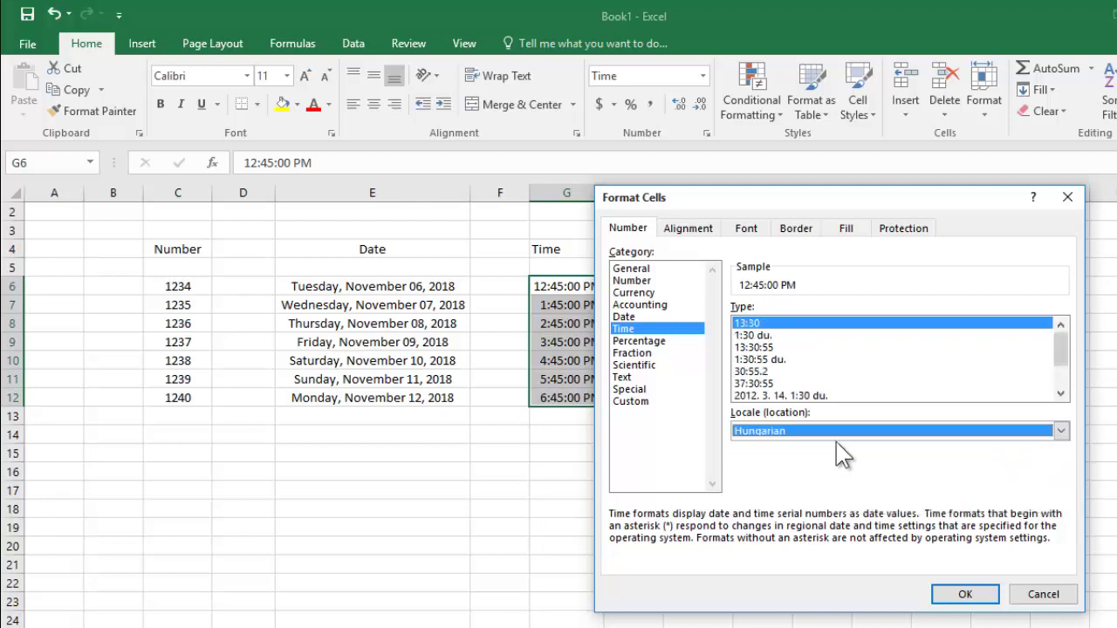
pyautogui.click(794, 397)
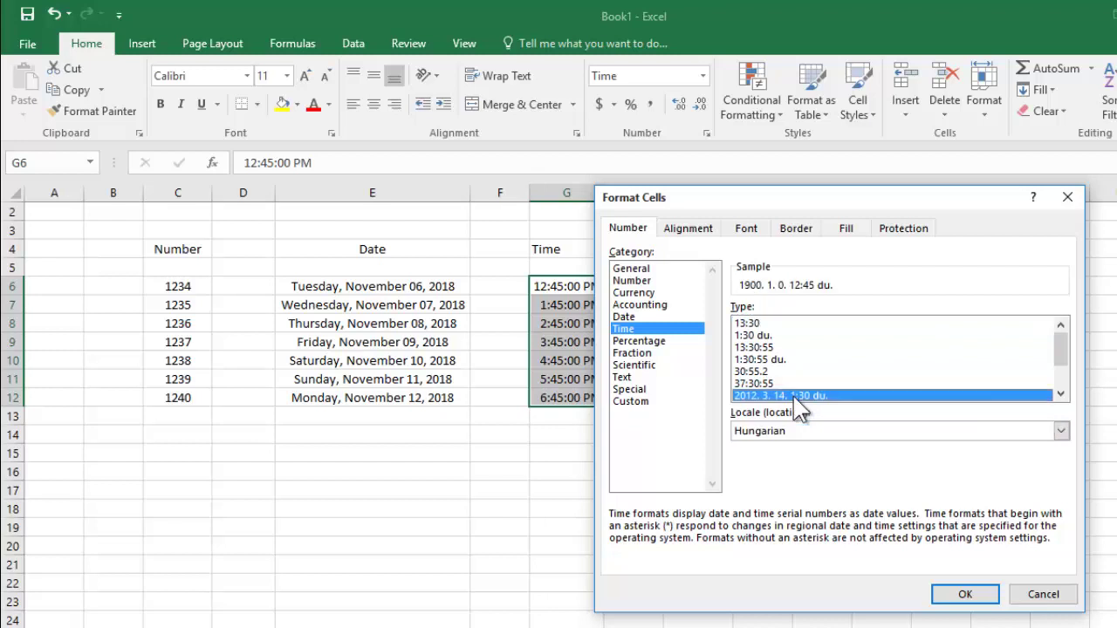
pyautogui.press('Down')
pyautogui.press('Down')
pyautogui.press('Down')
pyautogui.press('Up')
pyautogui.press('Up')
pyautogui.press('Up')
pyautogui.press('Up')
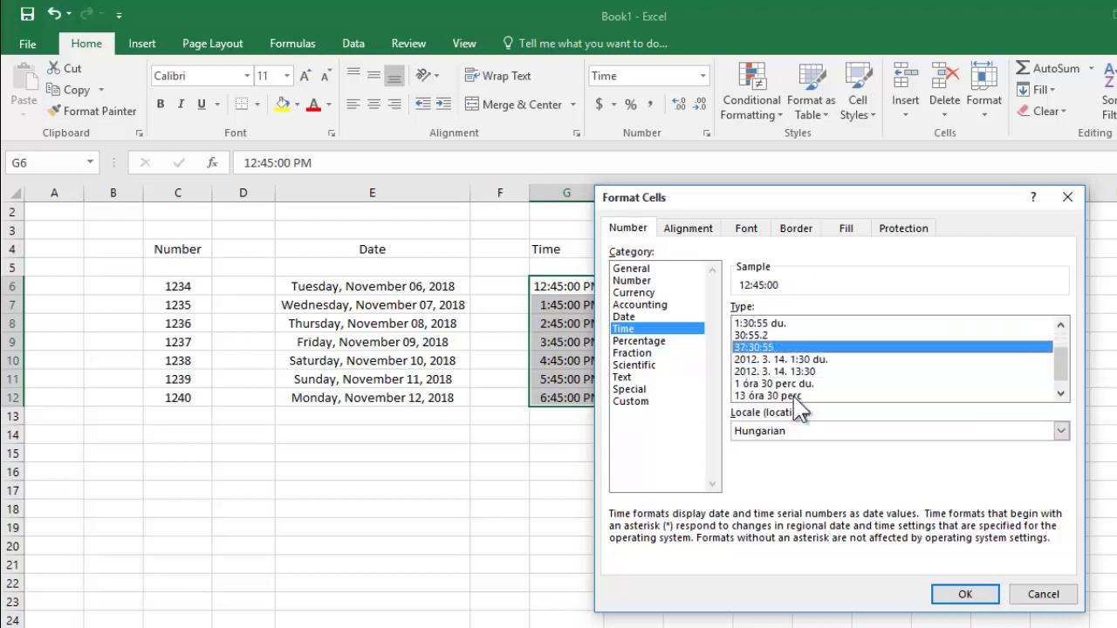
pyautogui.click(965, 593)
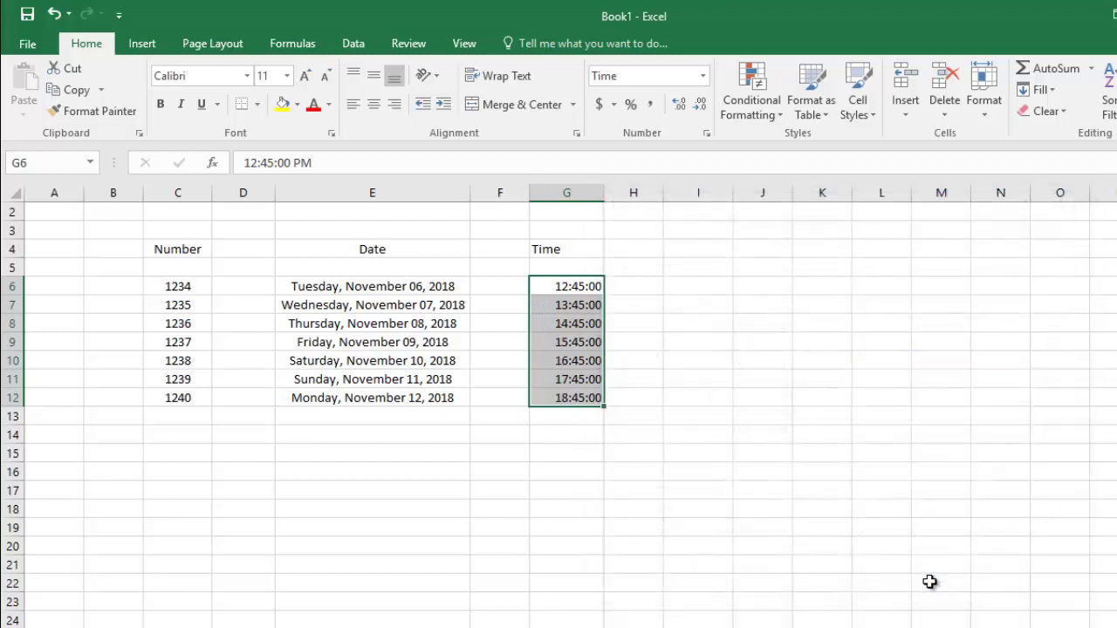
pyautogui.click(625, 488)
pyautogui.click(576, 301)
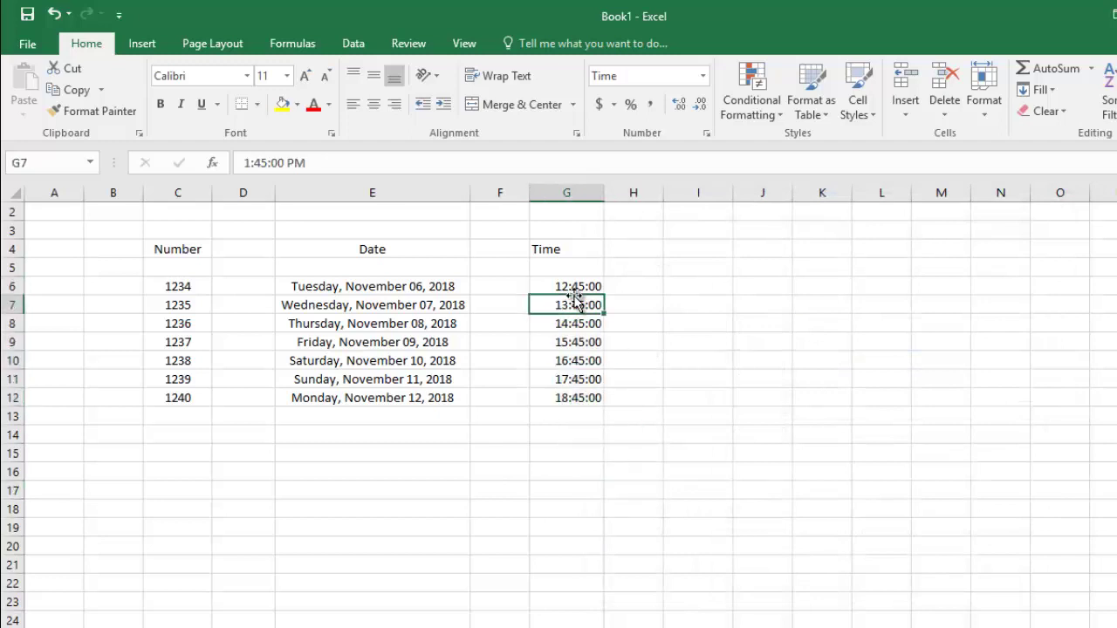
# Apply the Hungarian 1:30:55 du. type to cell G7 so it reads 1:45:00 du.
pyautogui.click(706, 134)
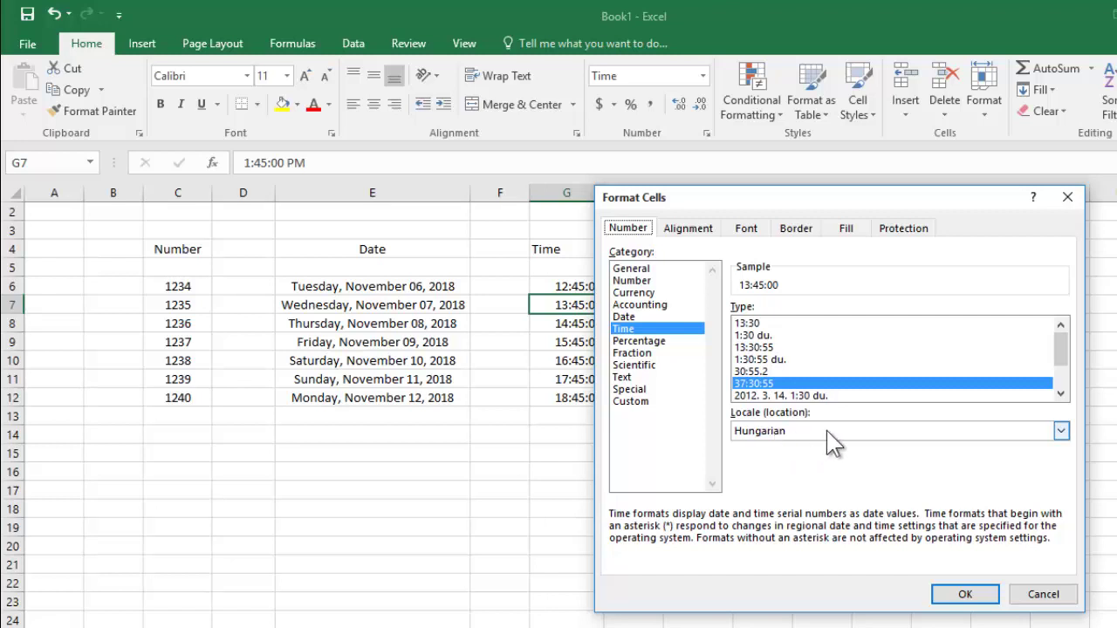
pyautogui.click(781, 359)
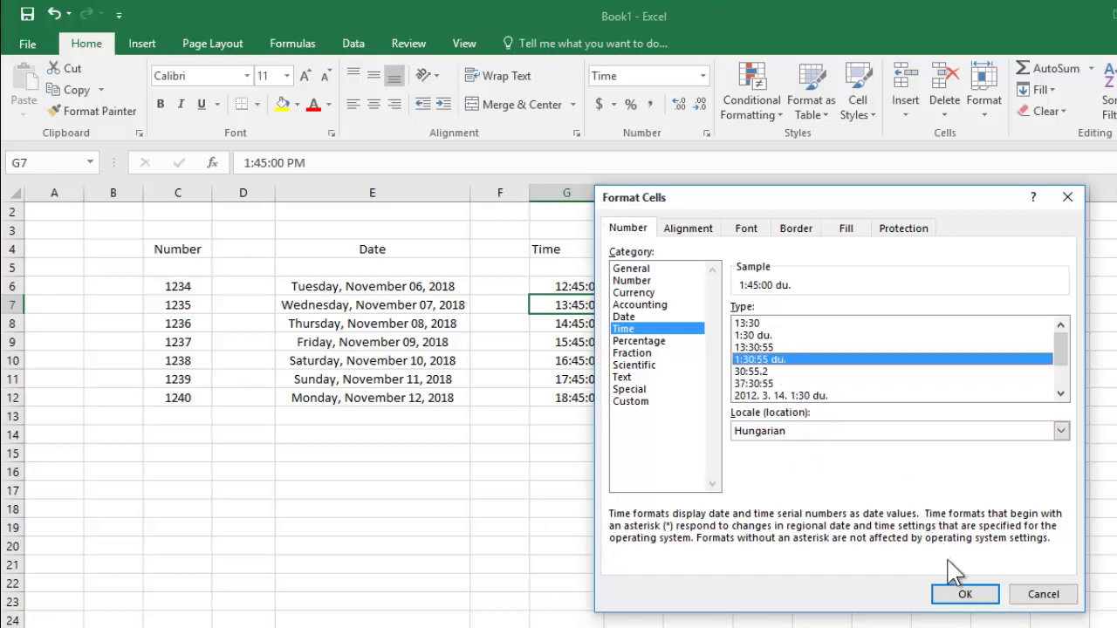
pyautogui.click(950, 590)
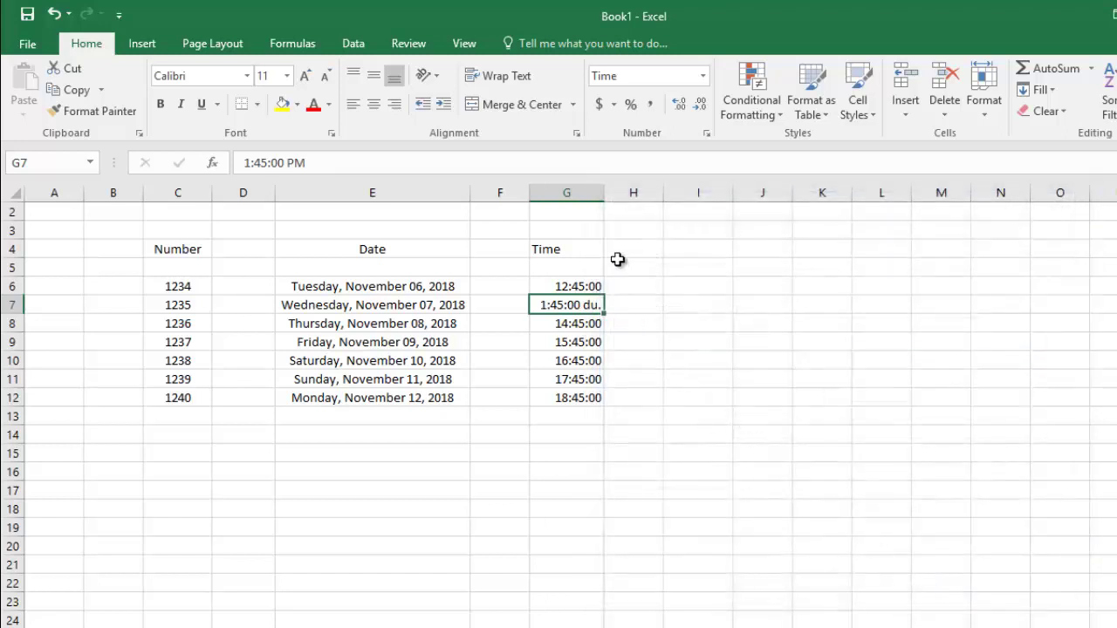
# Reapply the Time format to G6:G12 so the times read 12:45:00 PM through 6:45:00 PM.
pyautogui.click(618, 365)
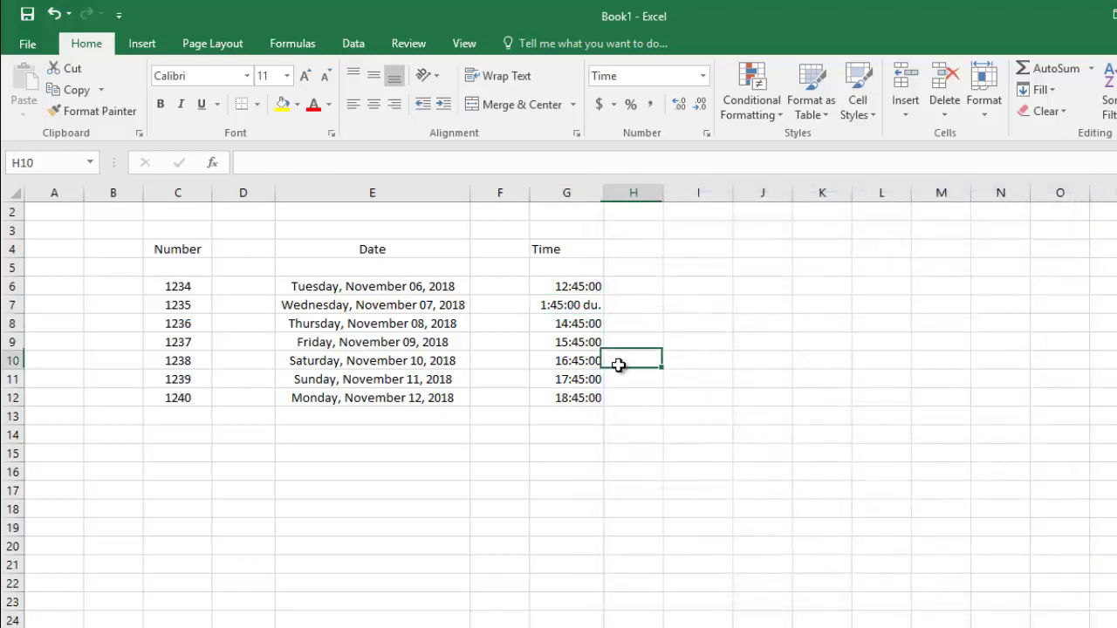
pyautogui.click(554, 288)
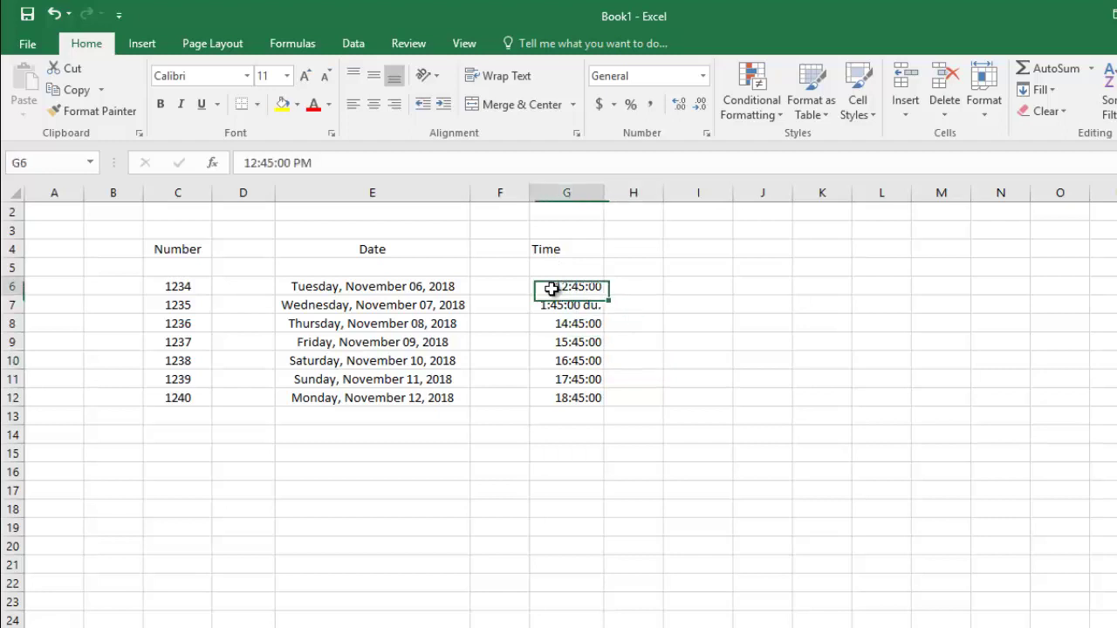
pyautogui.moveTo(553, 293); pyautogui.dragTo(548, 389)
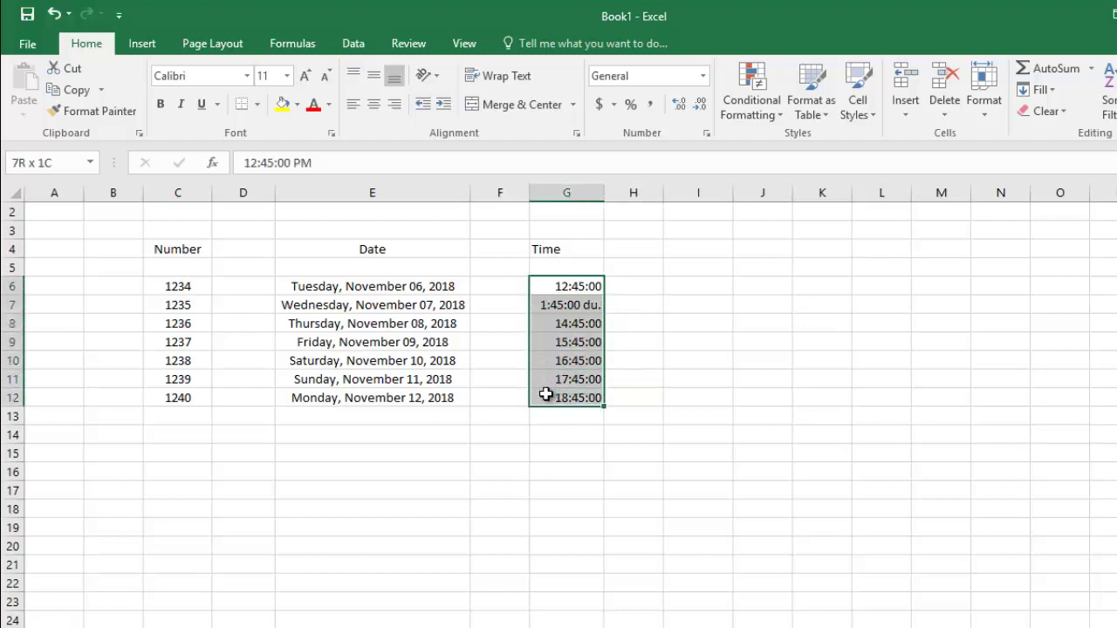
pyautogui.click(703, 78)
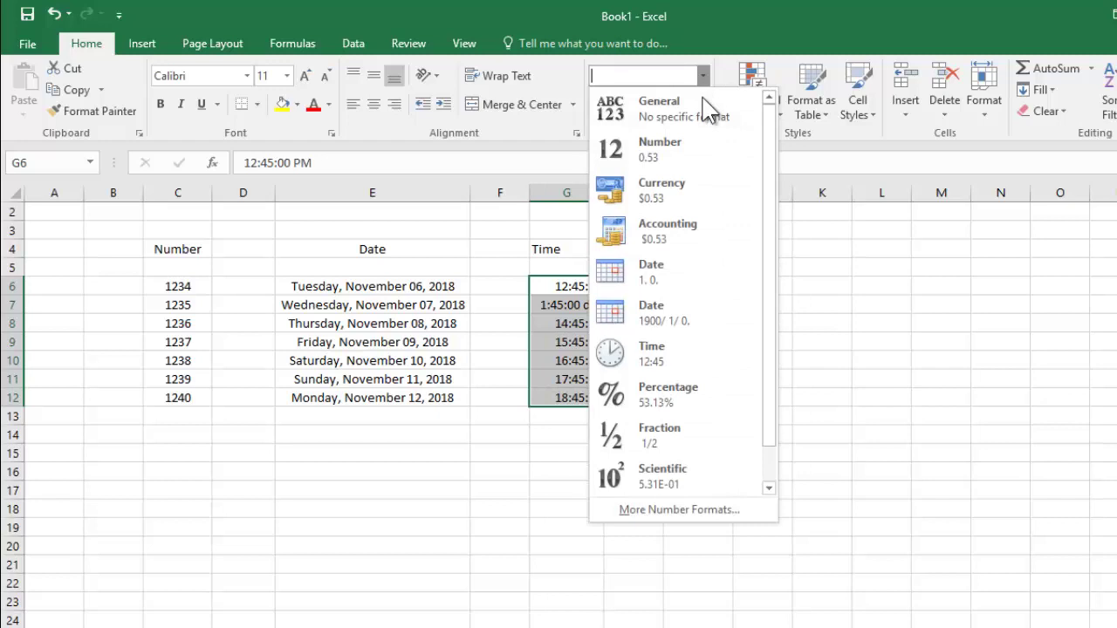
pyautogui.click(699, 356)
pyautogui.click(559, 452)
pyautogui.click(703, 76)
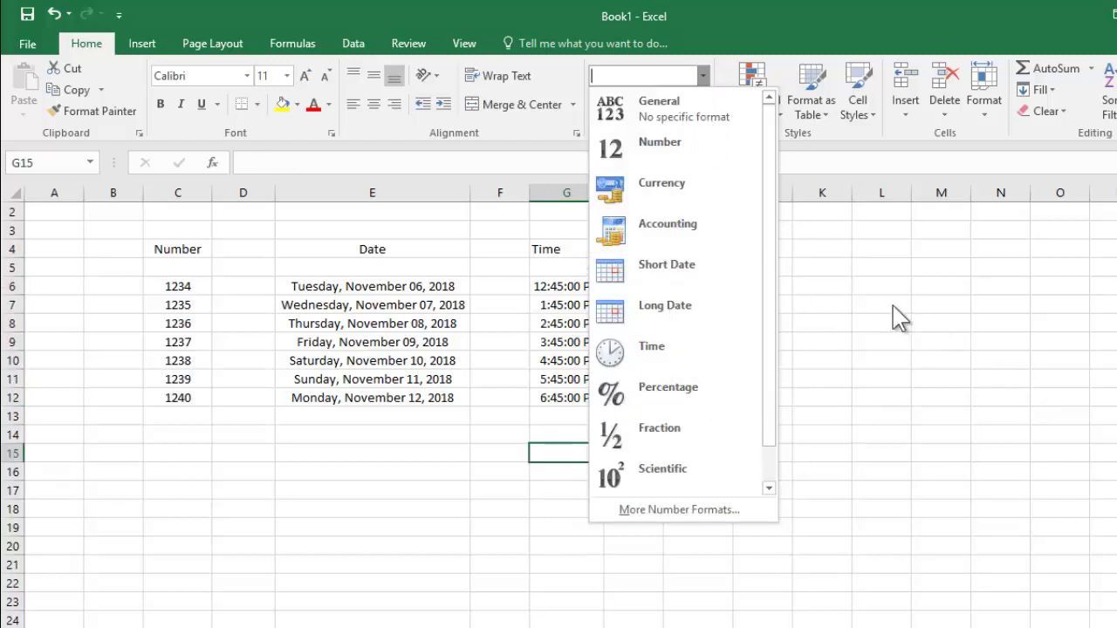
pyautogui.click(858, 301)
pyautogui.click(803, 303)
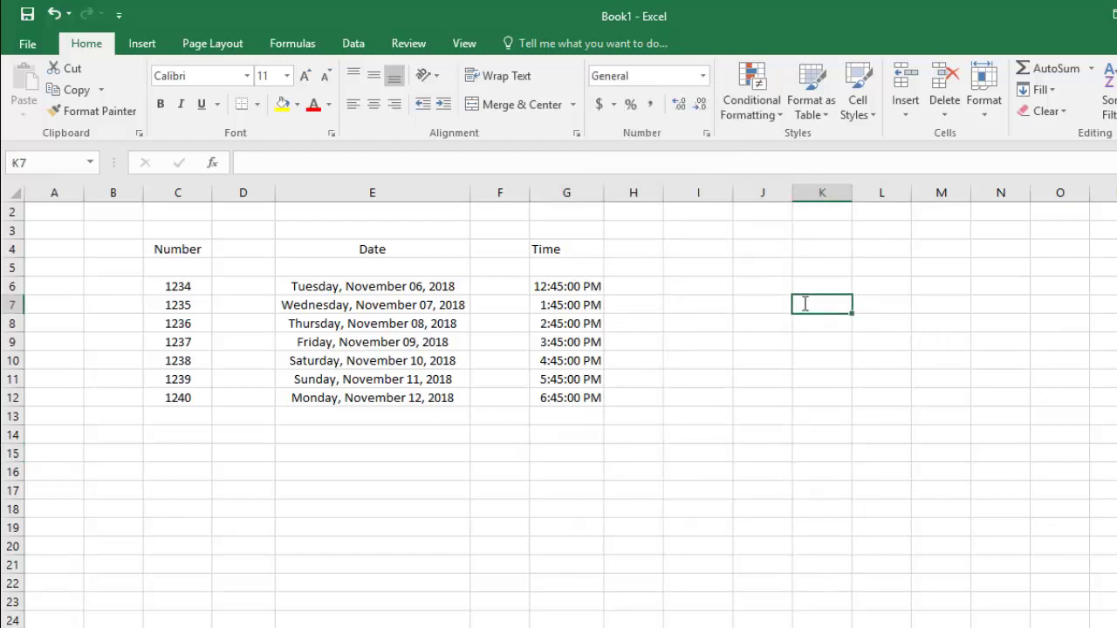
# Enter 1.25 in K7 and format it as a percentage, showing 125.00%.
pyautogui.write('1.25')
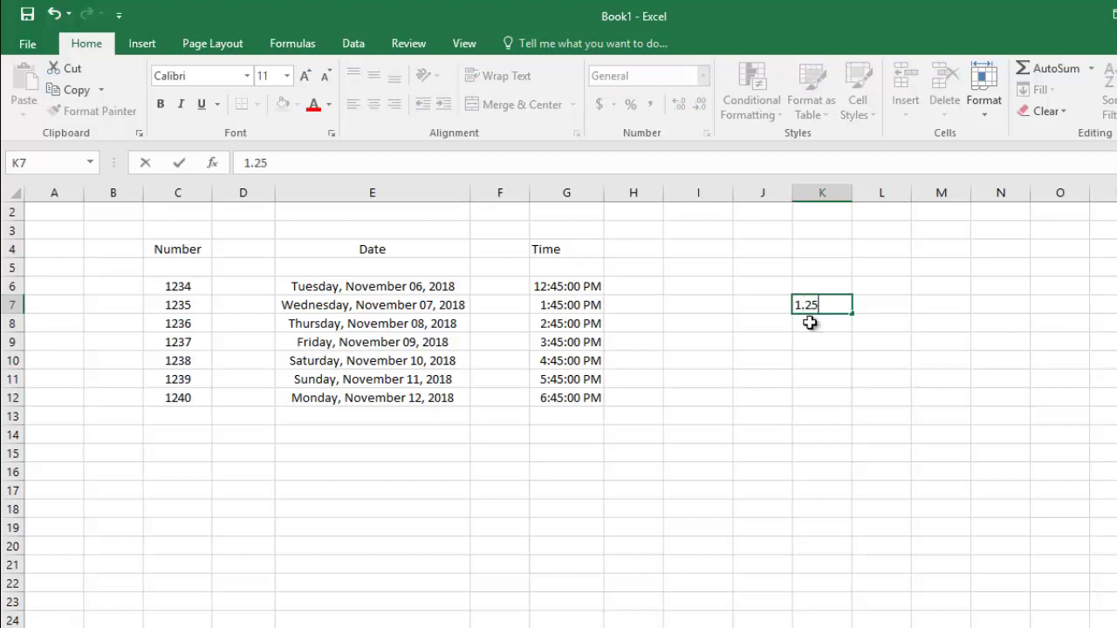
pyautogui.click(817, 347)
pyautogui.click(809, 302)
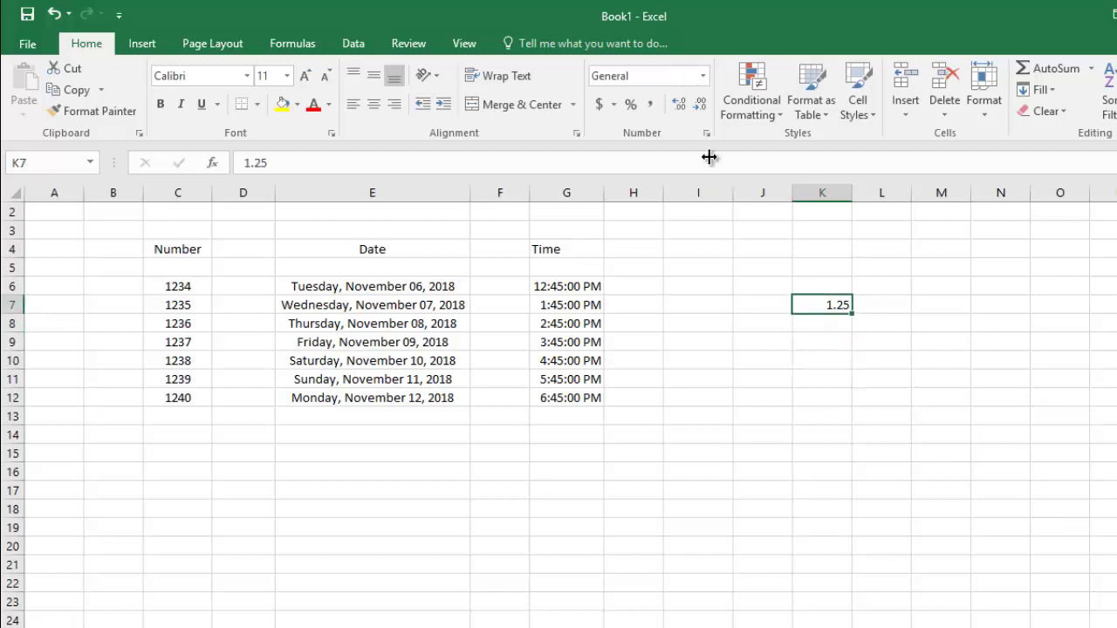
pyautogui.click(702, 77)
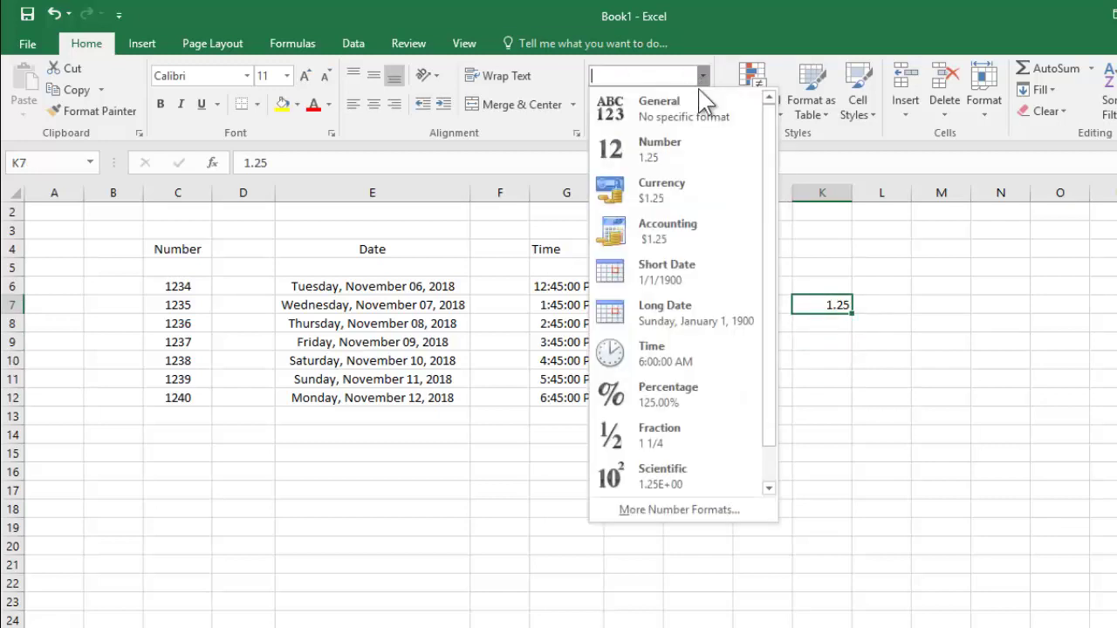
pyautogui.click(696, 402)
pyautogui.click(843, 397)
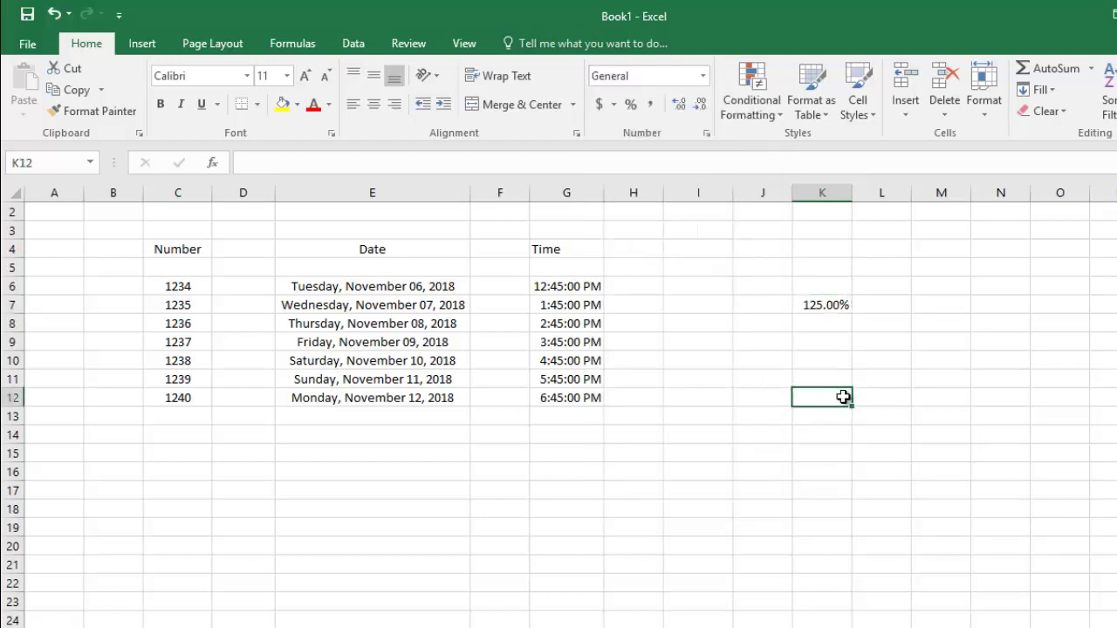
# Enter 1.25 in K9 and apply the Fraction format so it displays 1 1/4.
pyautogui.click(813, 343)
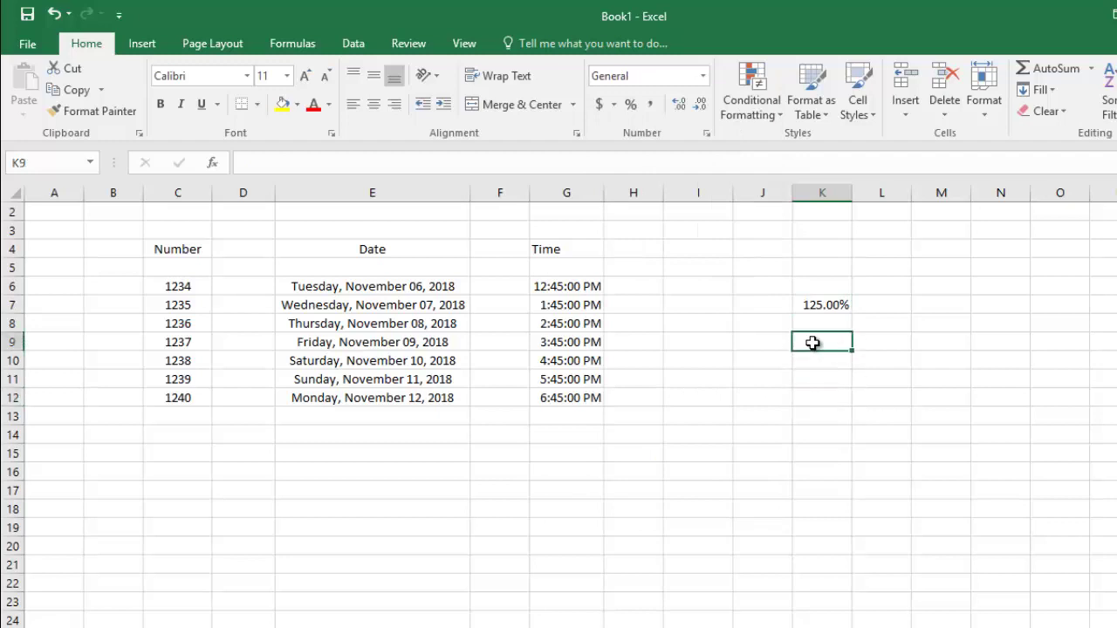
pyautogui.write('1.25')
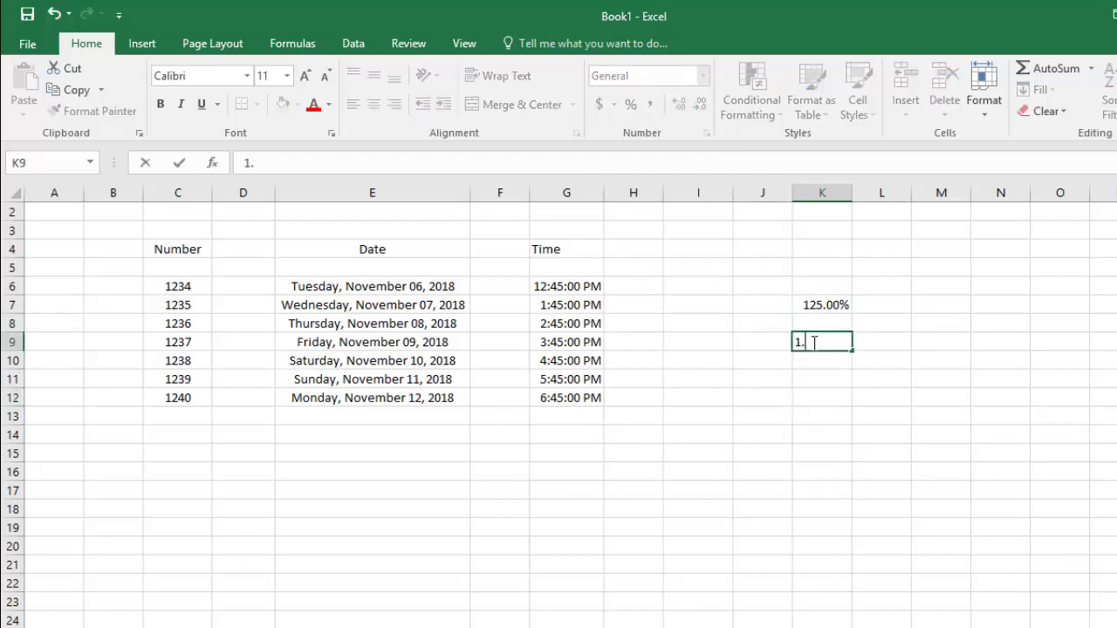
pyautogui.click(832, 394)
pyautogui.press('Up')
pyautogui.press('Up')
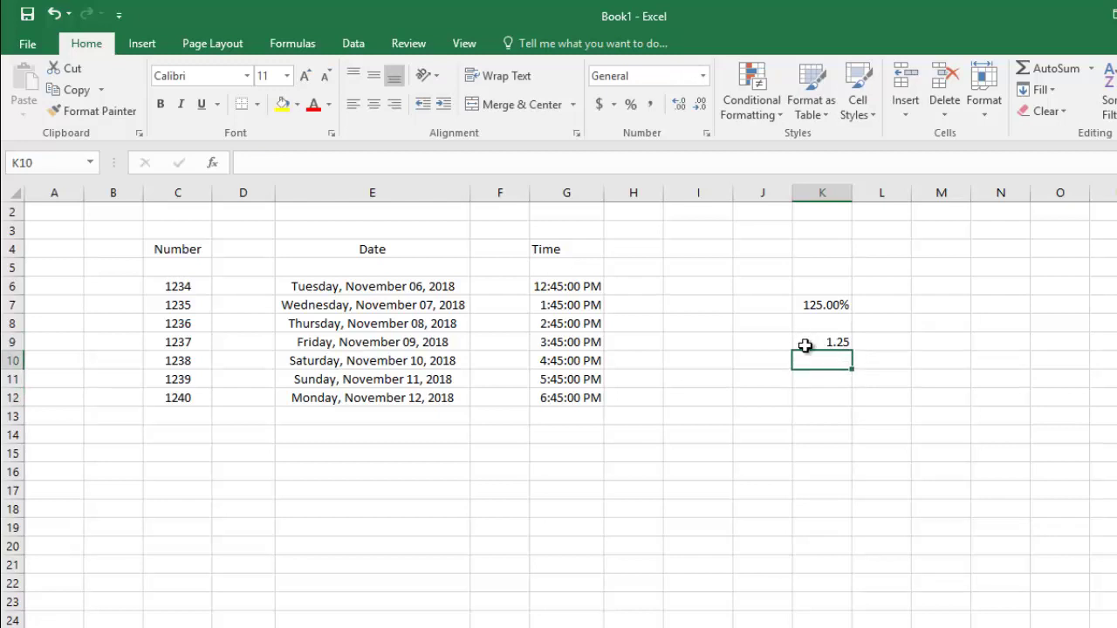
pyautogui.click(805, 345)
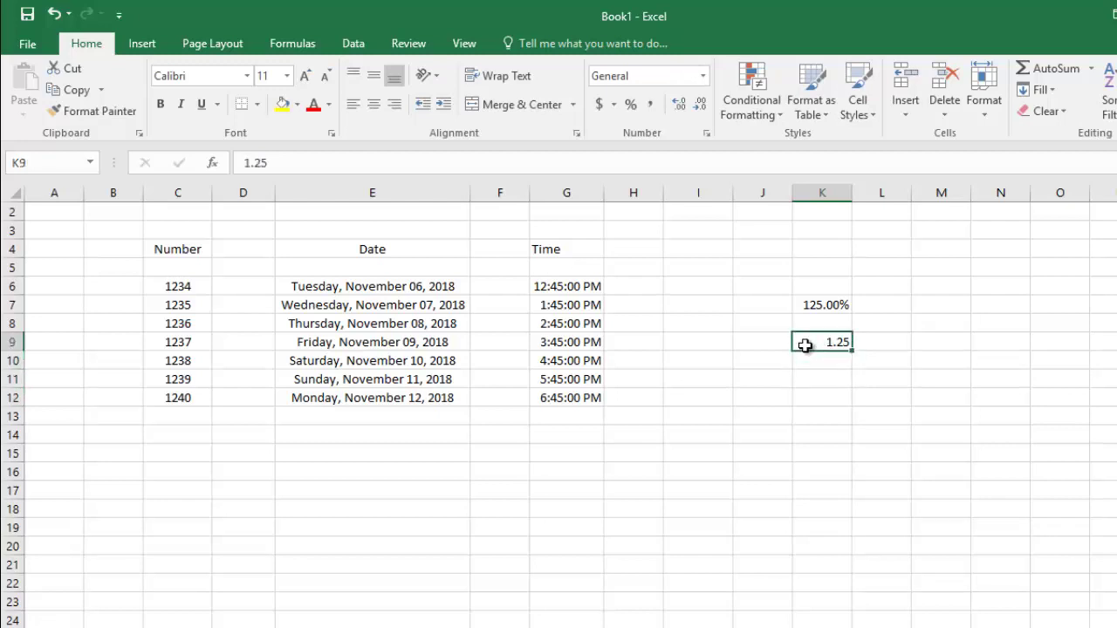
pyautogui.click(702, 78)
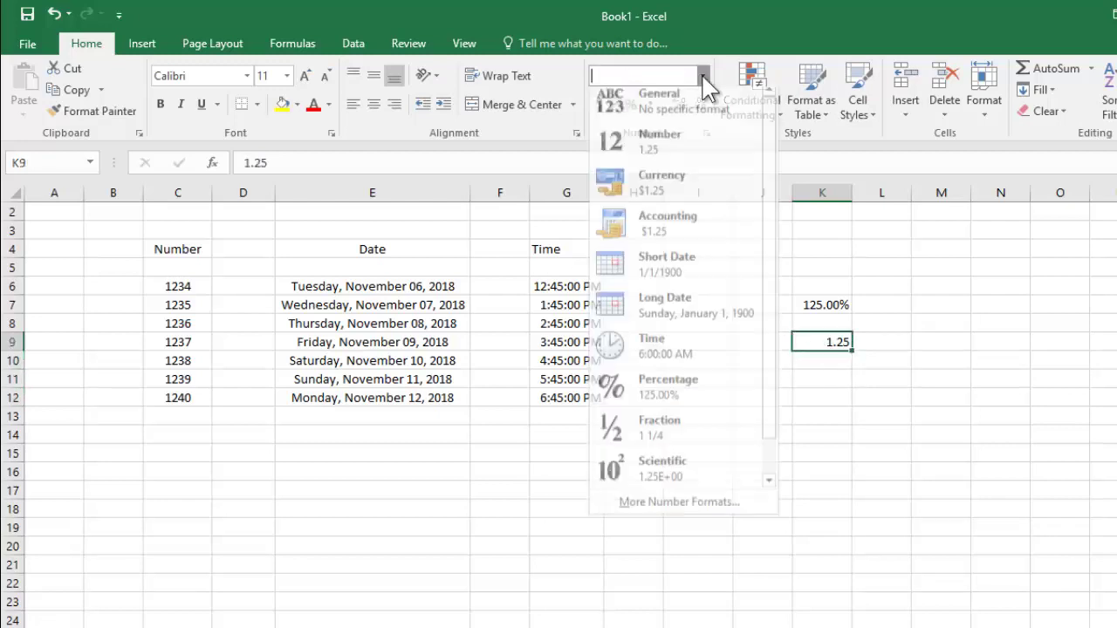
pyautogui.click(693, 435)
pyautogui.click(824, 436)
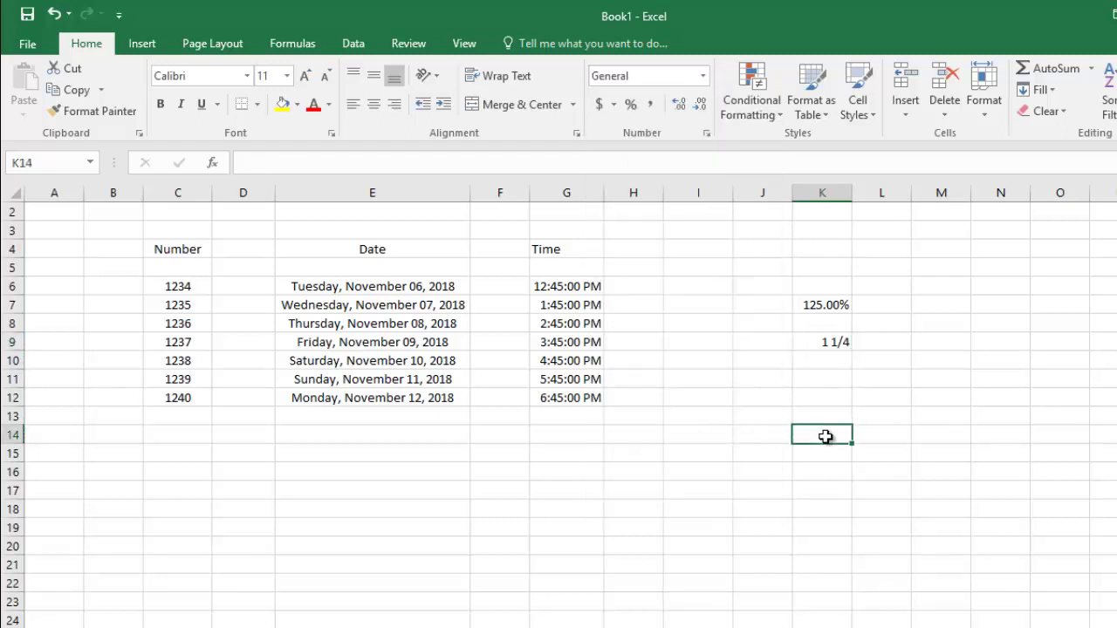
pyautogui.click(839, 345)
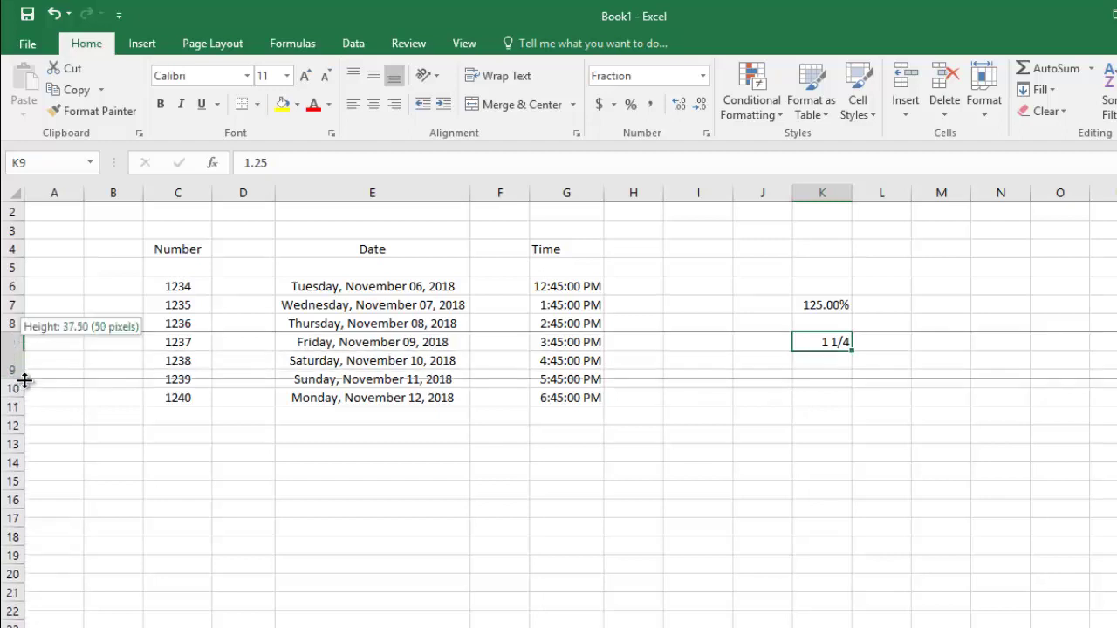
# Drag row 9 taller, recheck K9, and inspect the 123 in E16.
pyautogui.moveTo(11, 352); pyautogui.dragTo(12, 389)
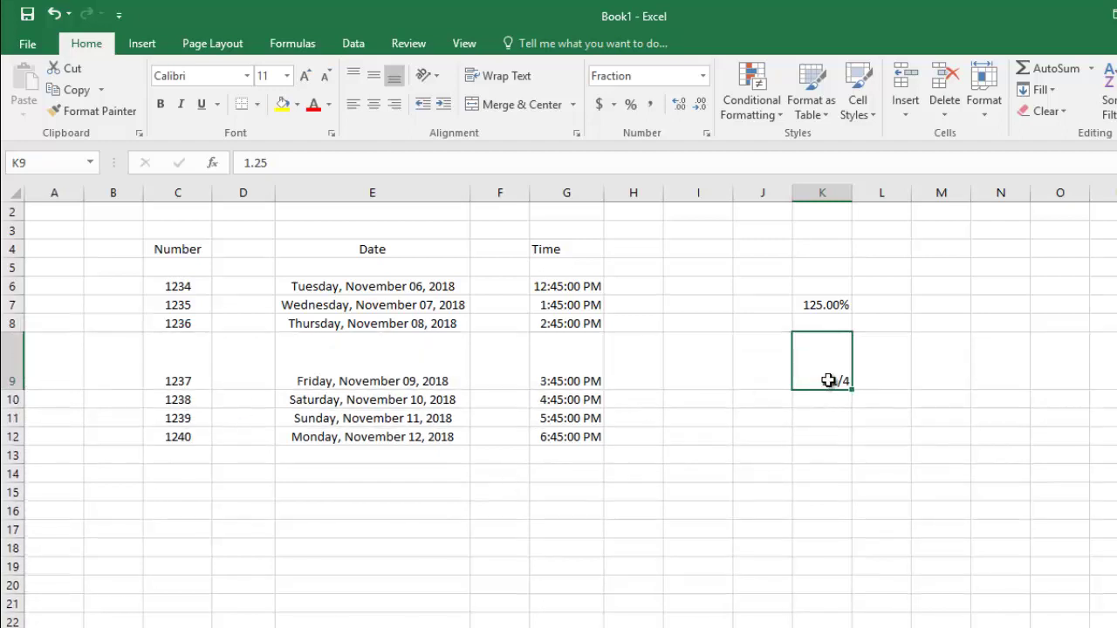
pyautogui.click(855, 479)
pyautogui.click(834, 380)
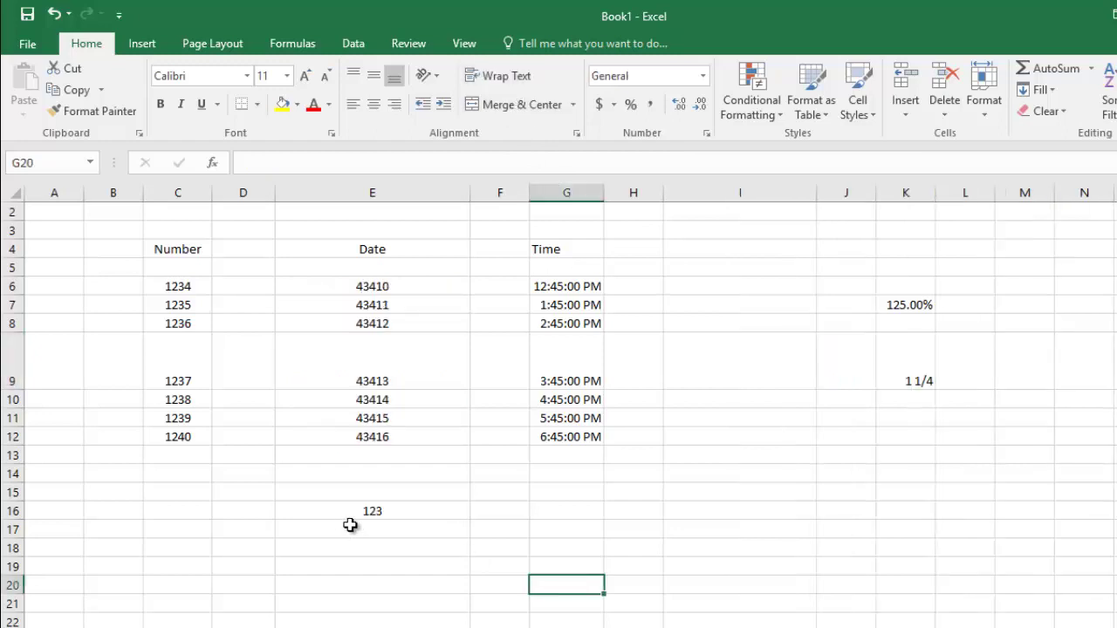
pyautogui.click(342, 513)
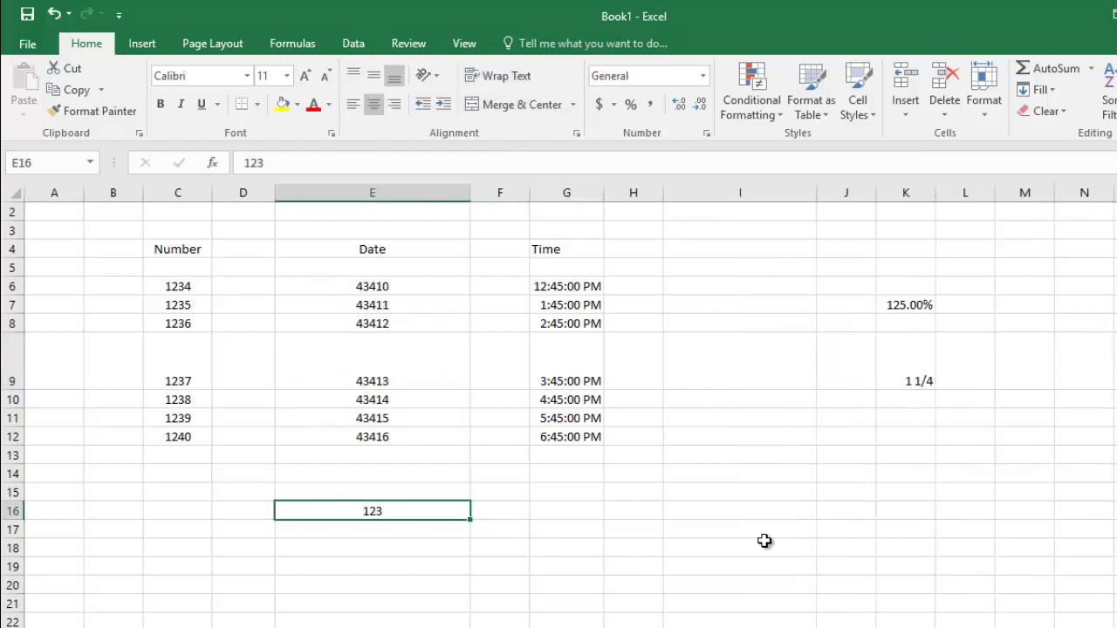
pyautogui.click(1067, 248)
# Enter the number 123 in N4 and the text ABC in N5, then compare their alignment.
pyautogui.write('123')
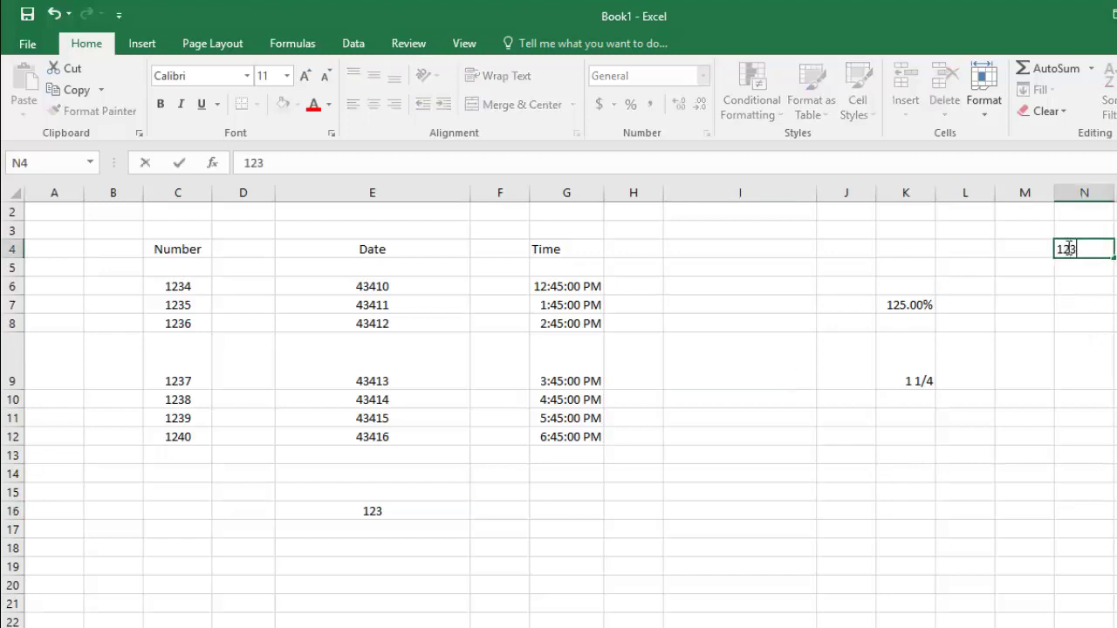
pyautogui.press('Return')
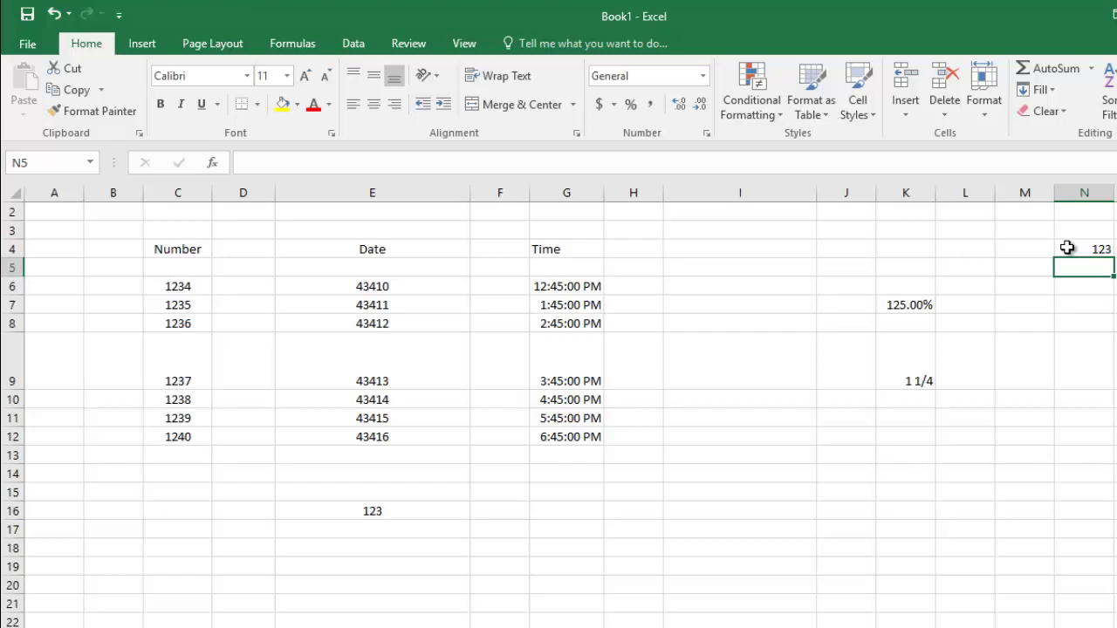
pyautogui.write('ABC')
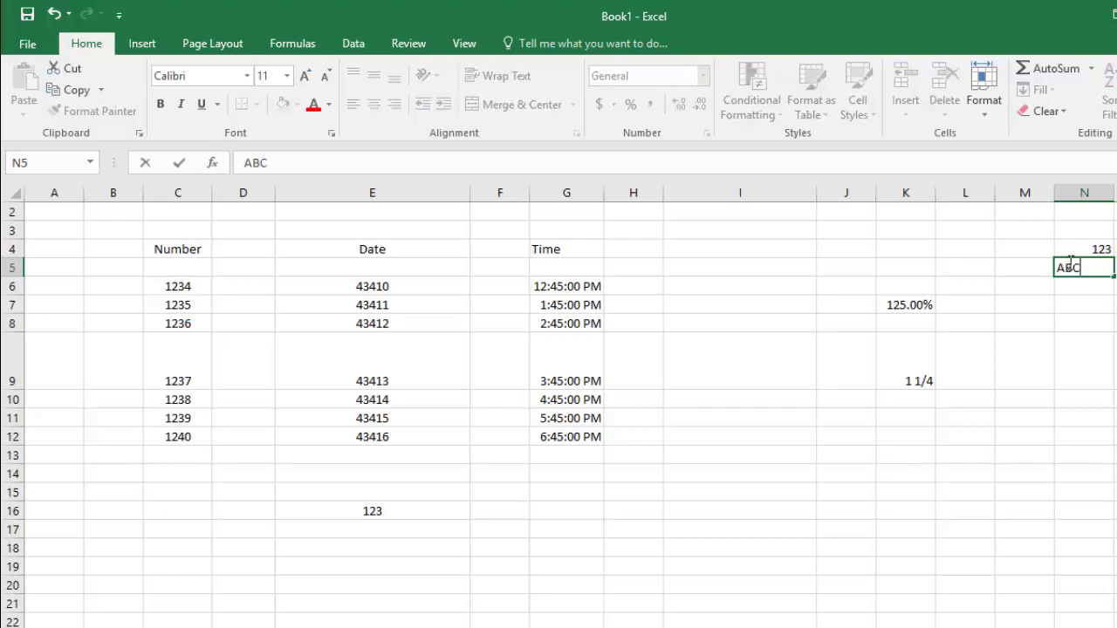
pyautogui.click(1076, 299)
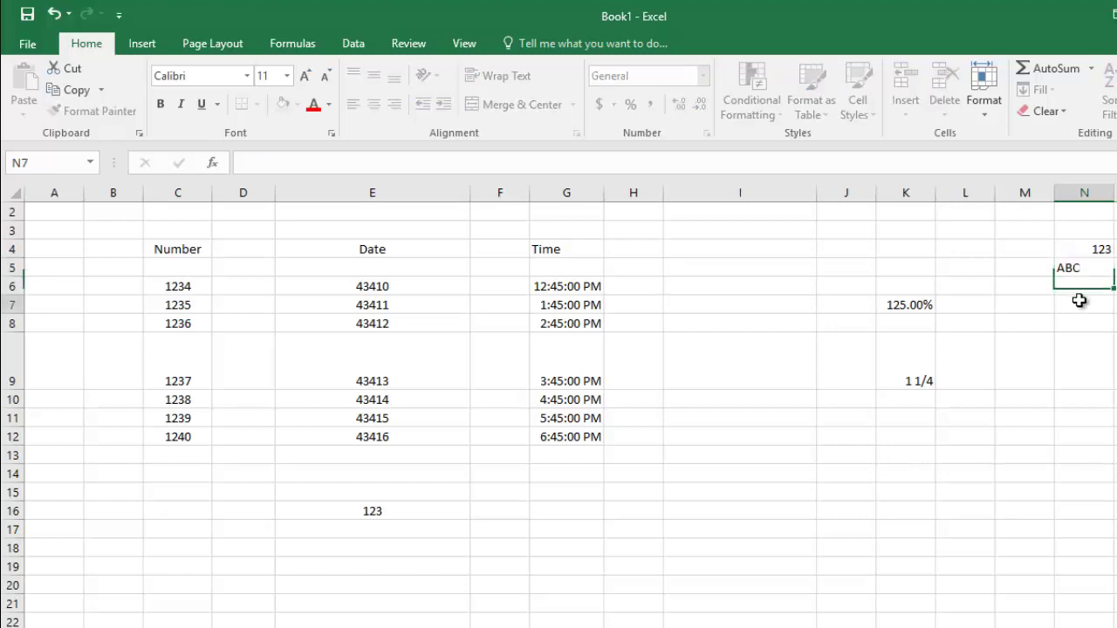
pyautogui.click(1080, 247)
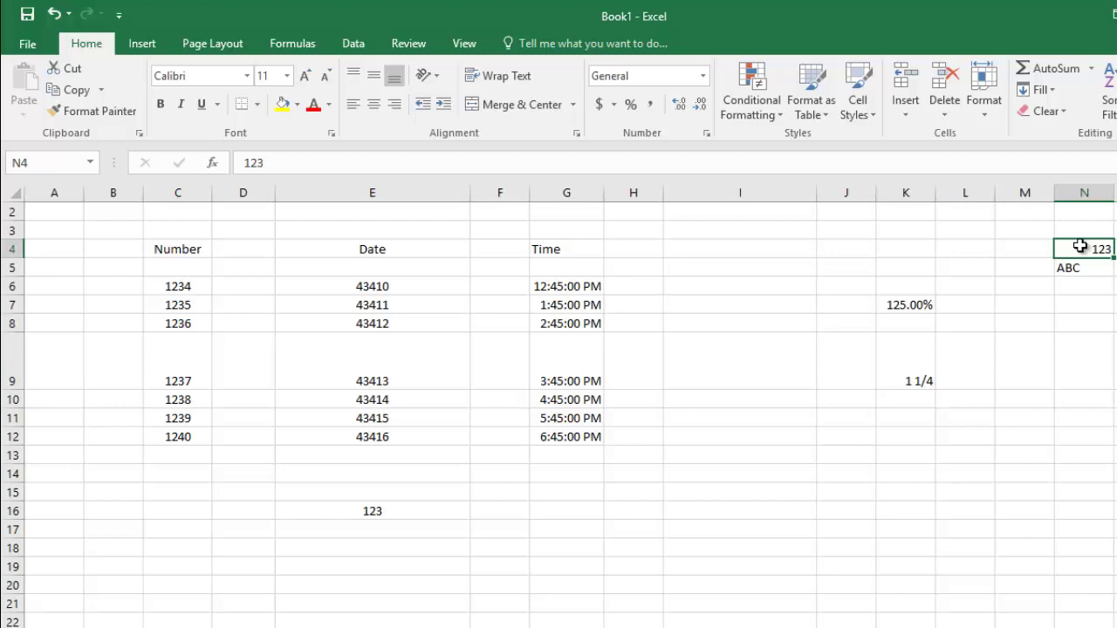
pyautogui.click(1082, 268)
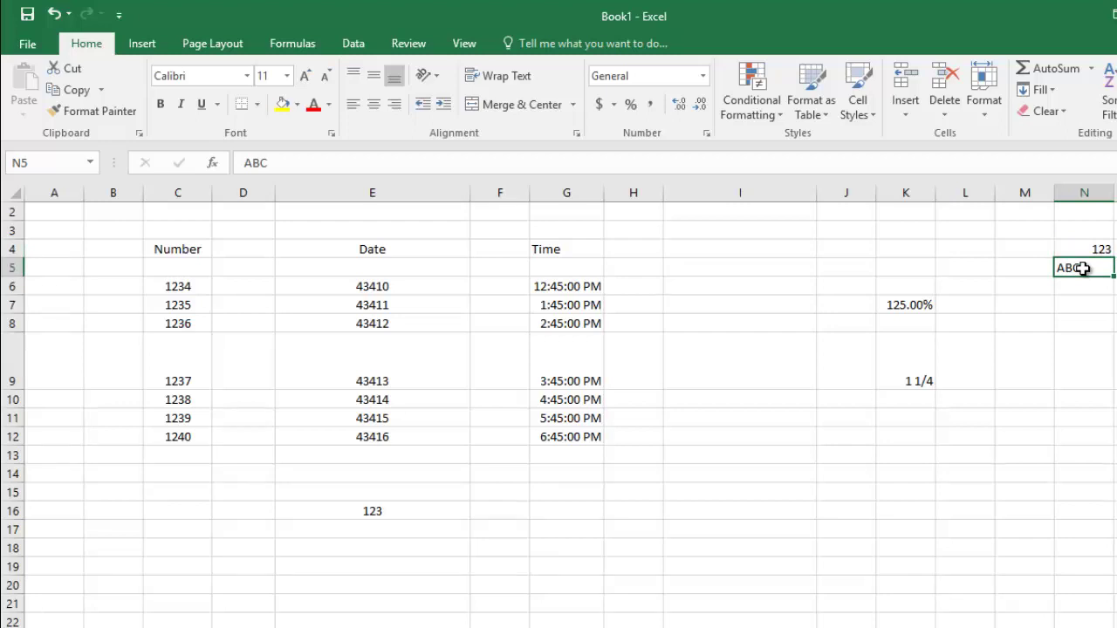
pyautogui.click(1084, 251)
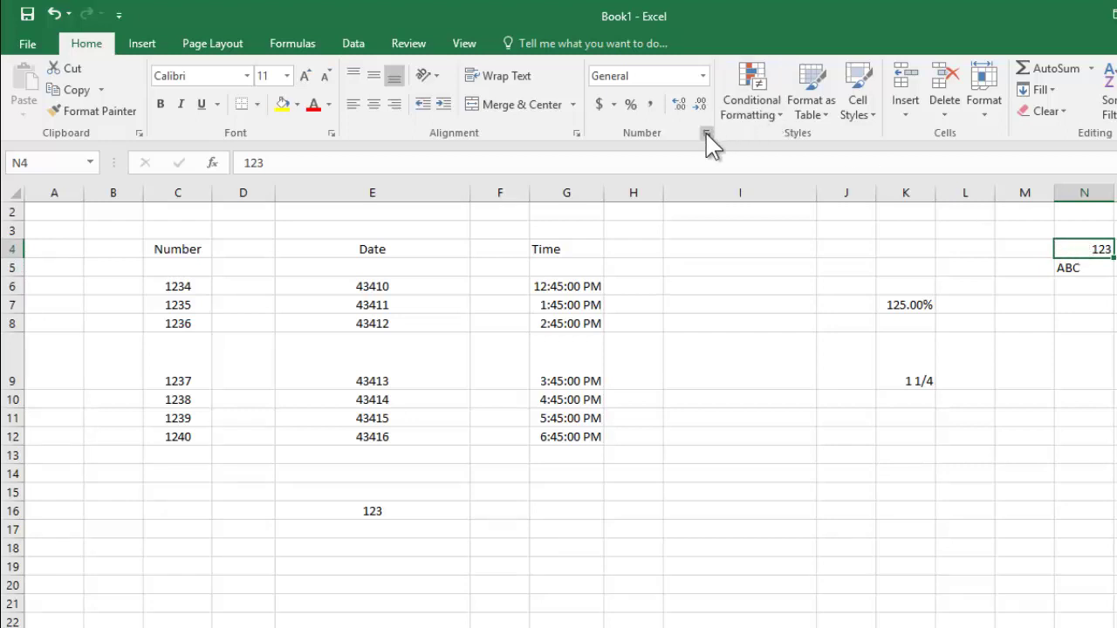
# Apply the Text format to N4's 123 so it aligns left like ABC in N5.
pyautogui.click(702, 76)
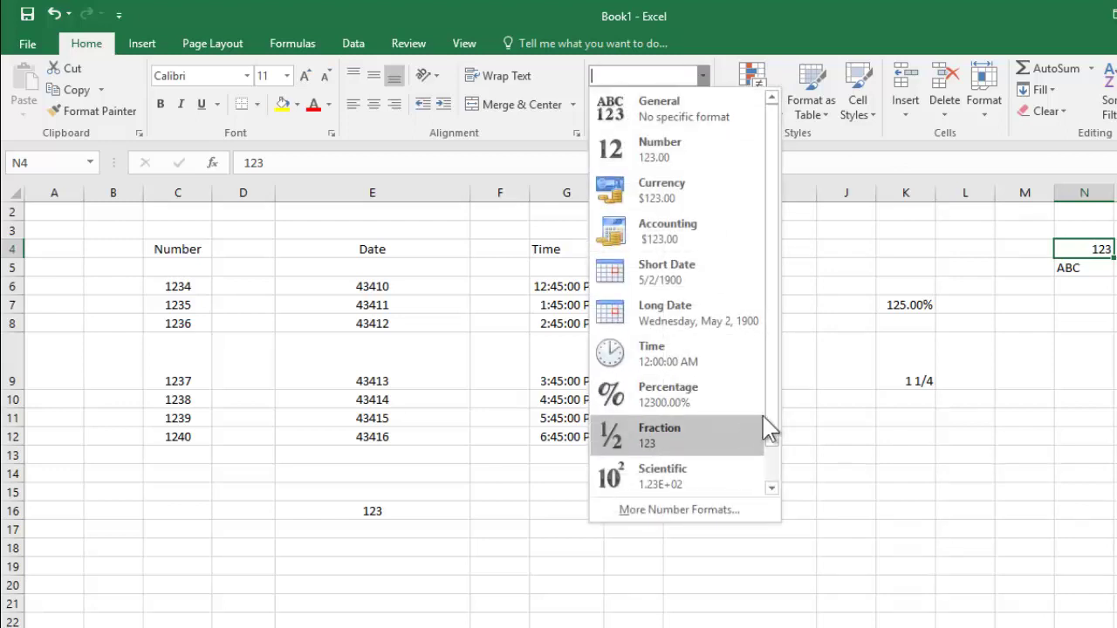
pyautogui.scroll(-1, 771, 445)
pyautogui.click(688, 474)
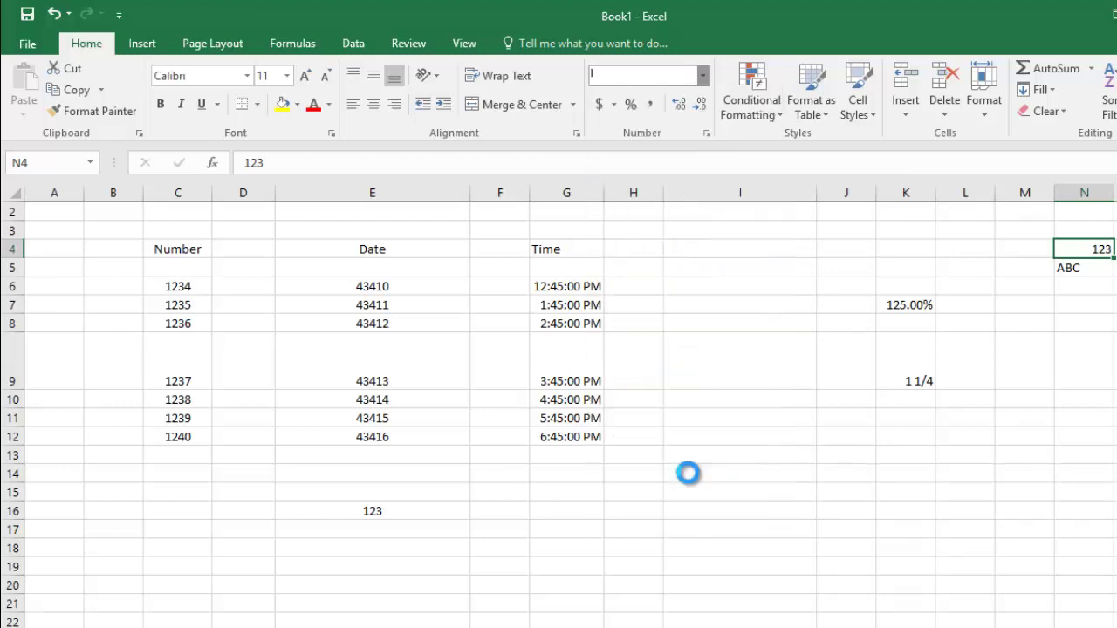
pyautogui.click(1077, 357)
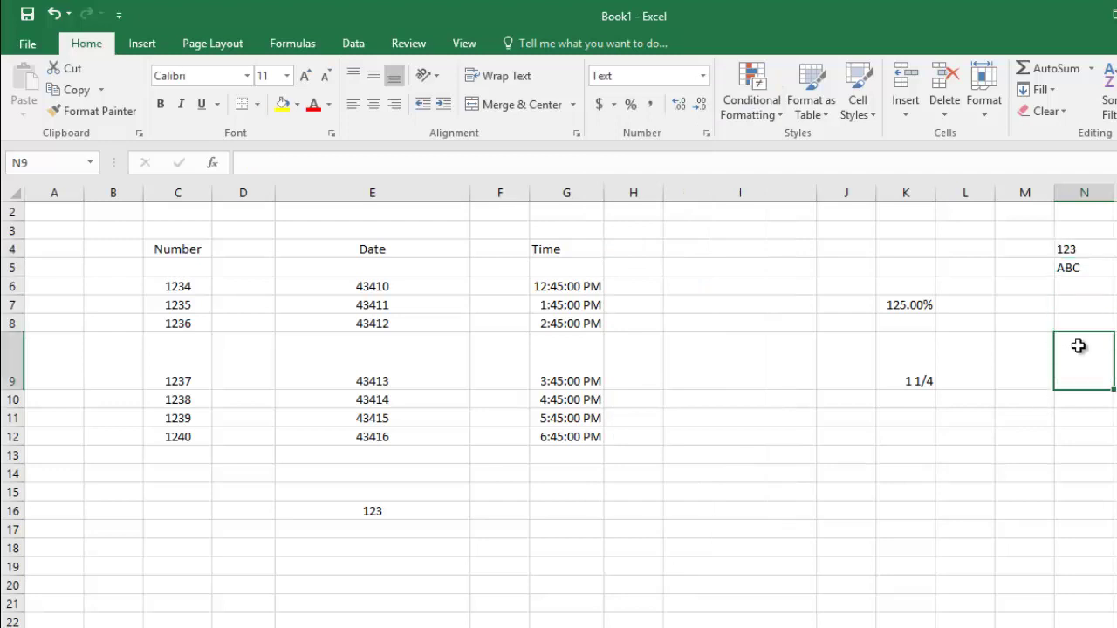
pyautogui.click(1074, 264)
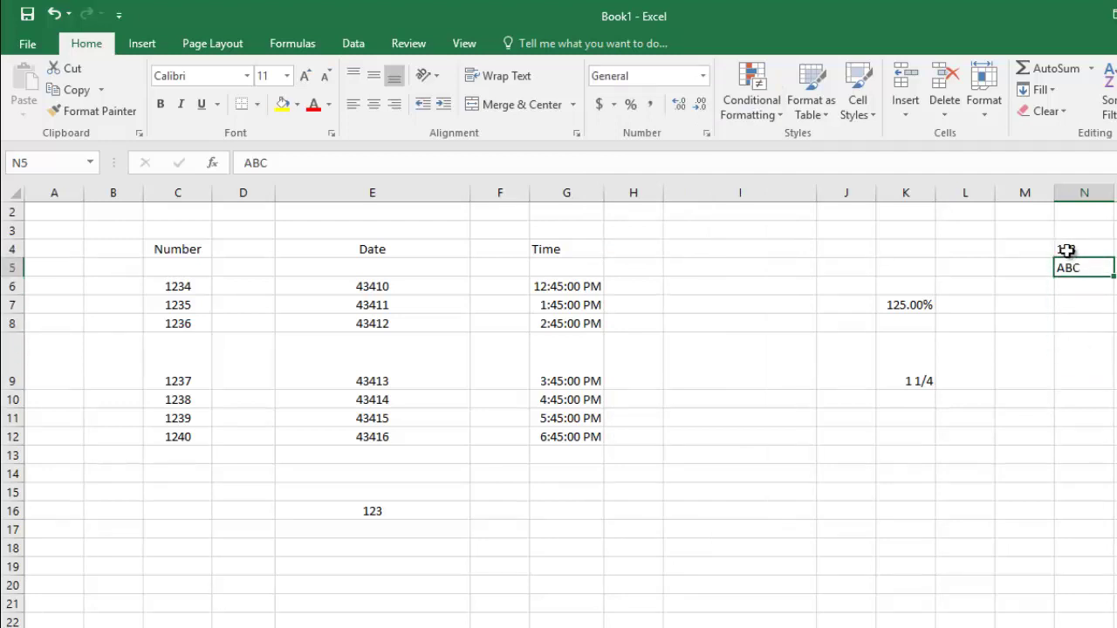
pyautogui.click(1066, 250)
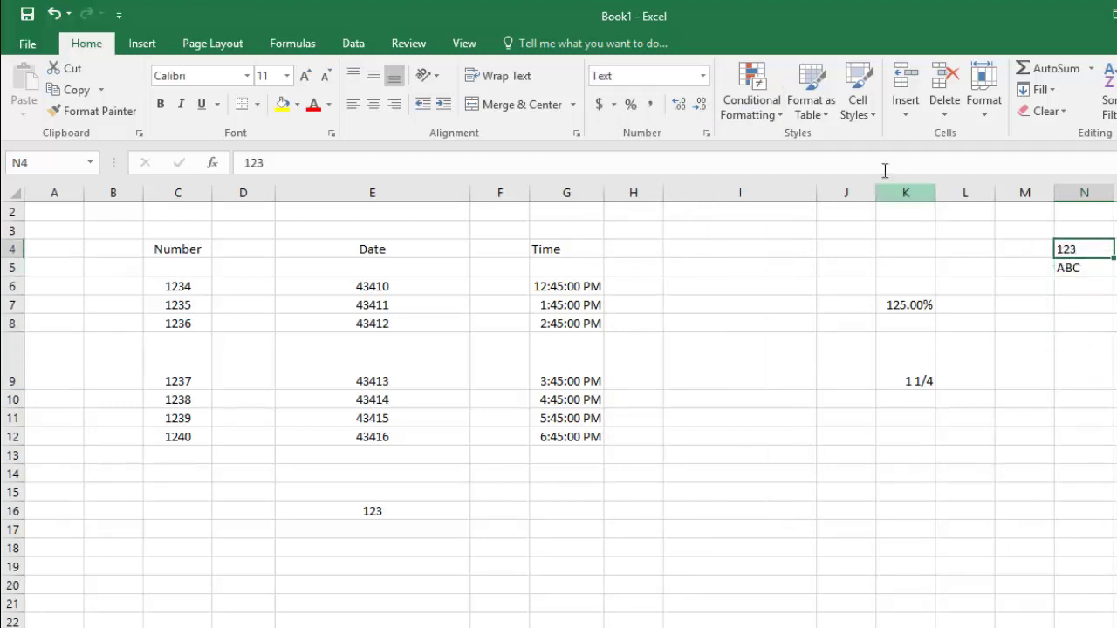
# Review N4's Format Cells settings, then close Excel without saving.
pyautogui.click(702, 76)
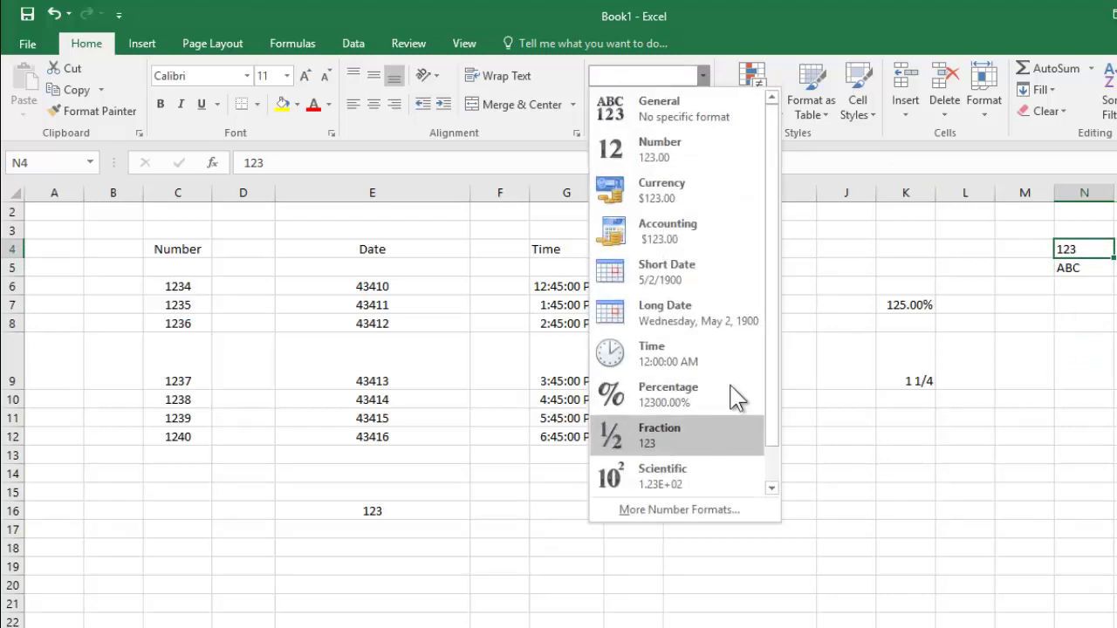
pyautogui.click(685, 598)
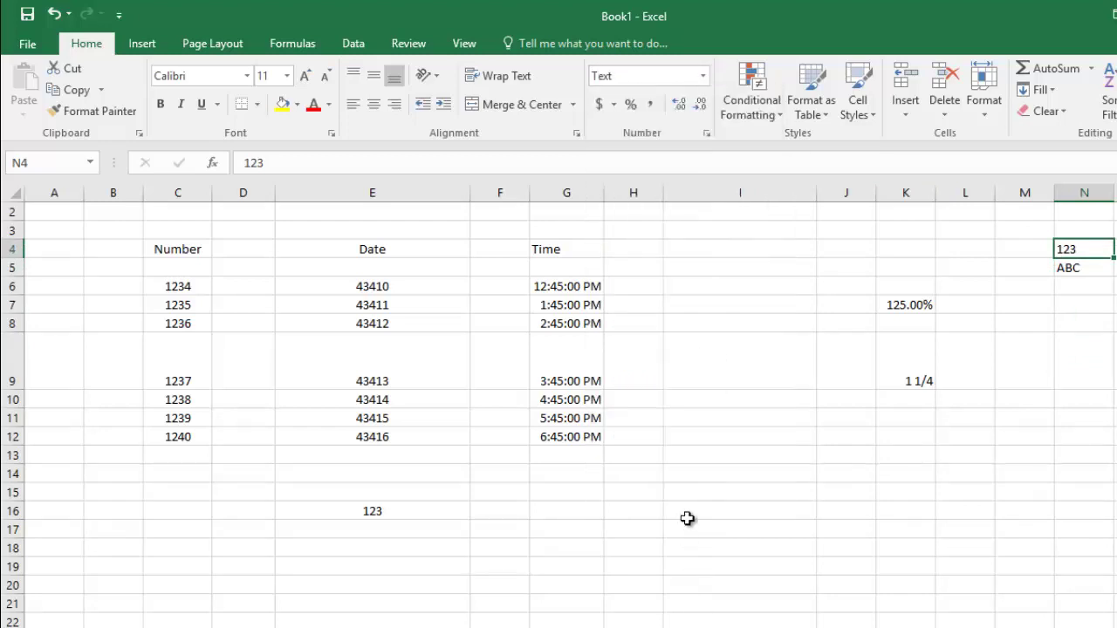
pyautogui.click(707, 134)
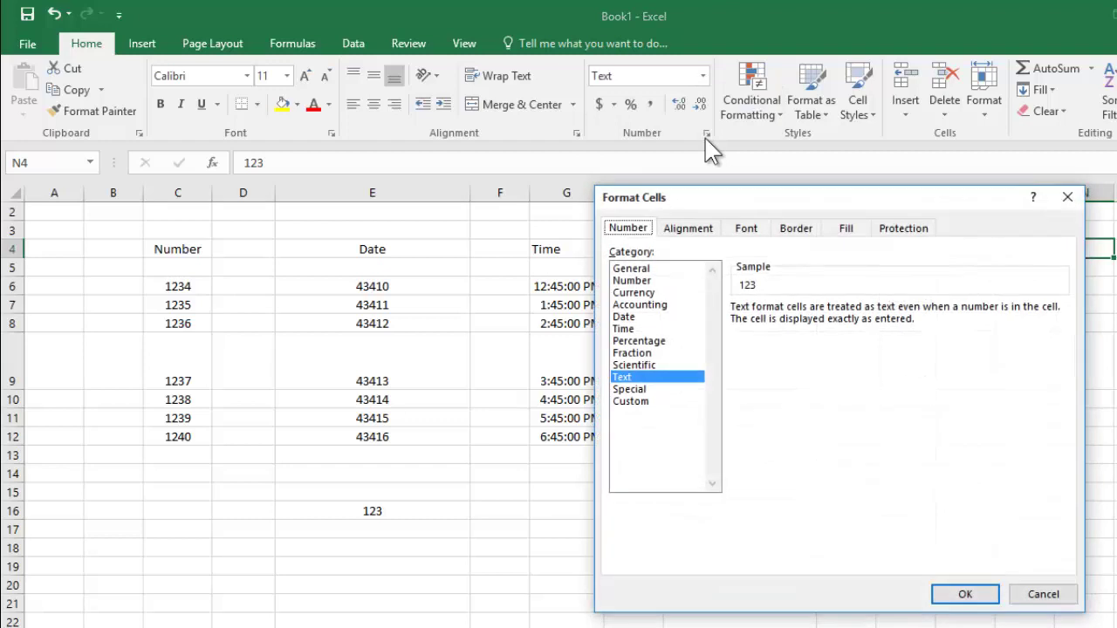
pyautogui.click(1064, 198)
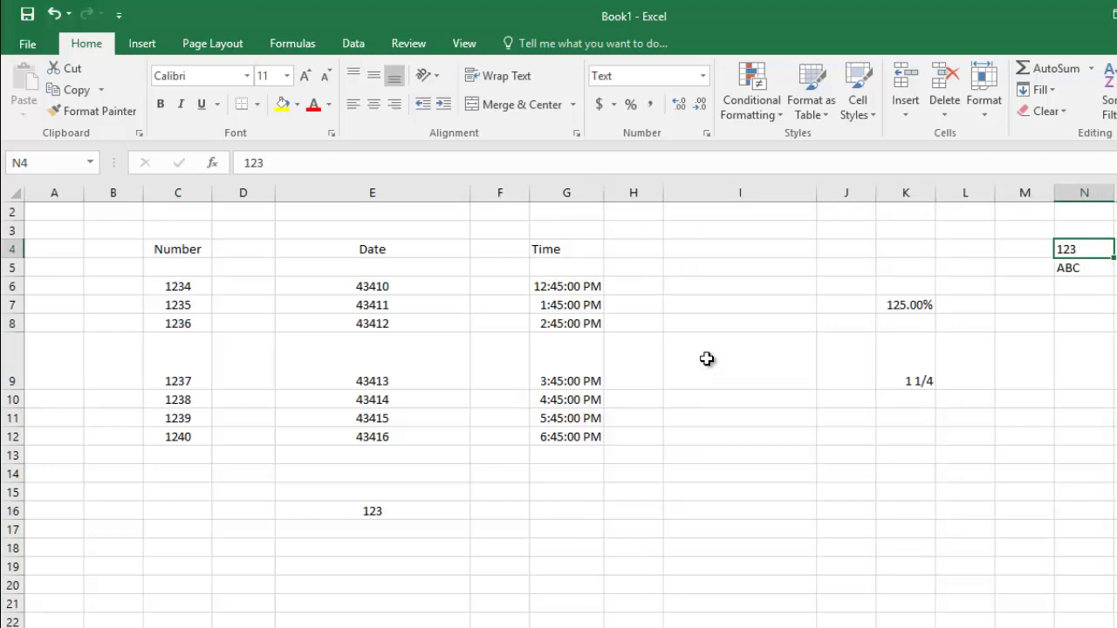
pyautogui.hotkey('alt', 'F4')
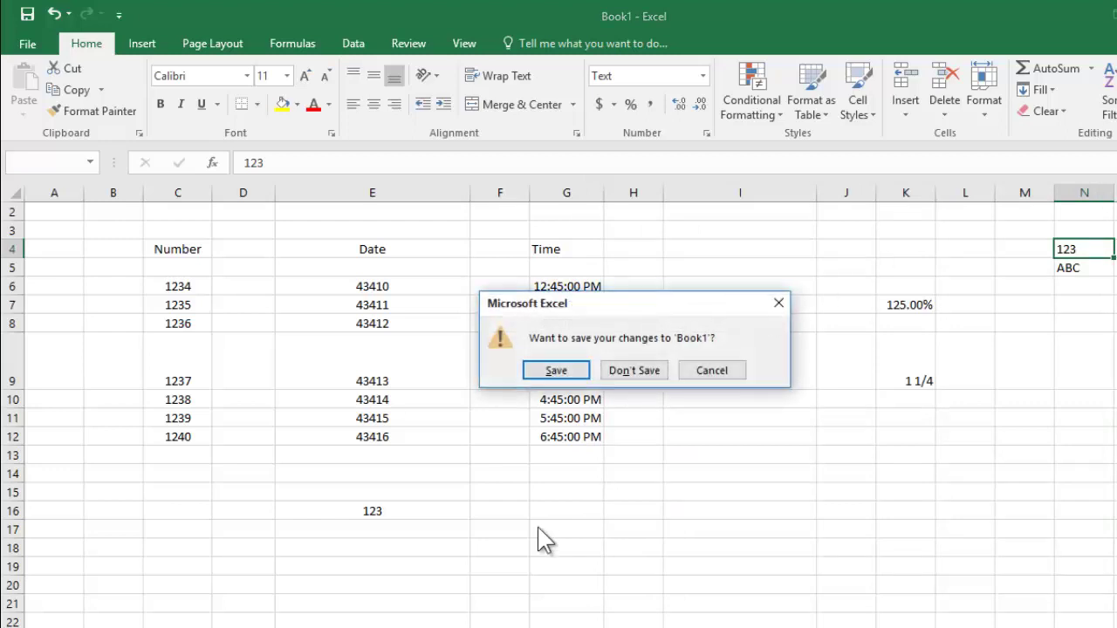
pyautogui.click(624, 375)
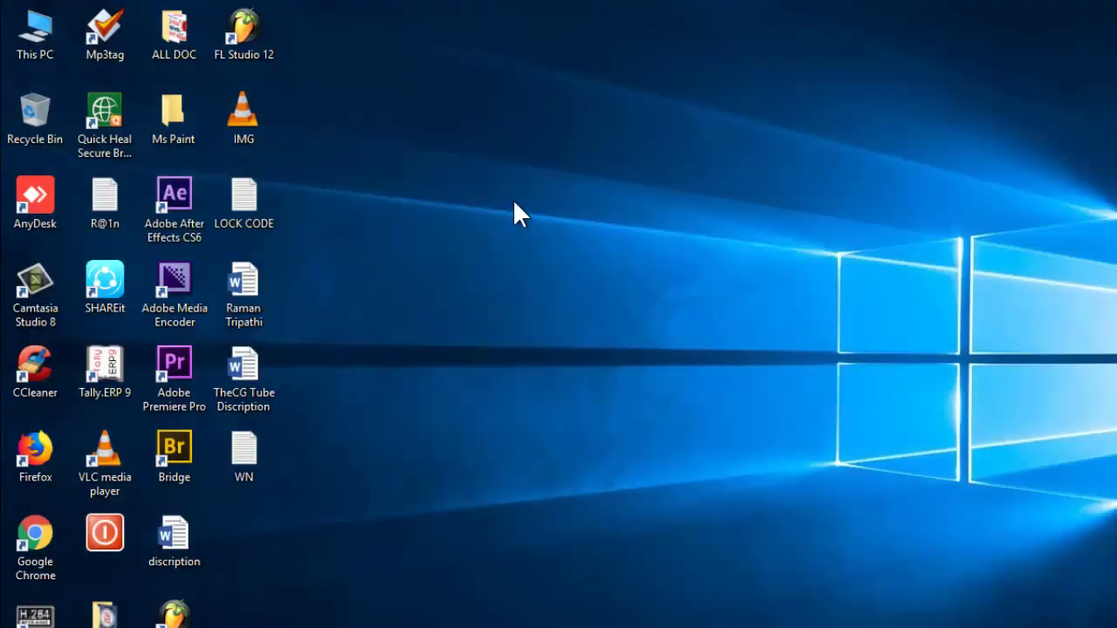